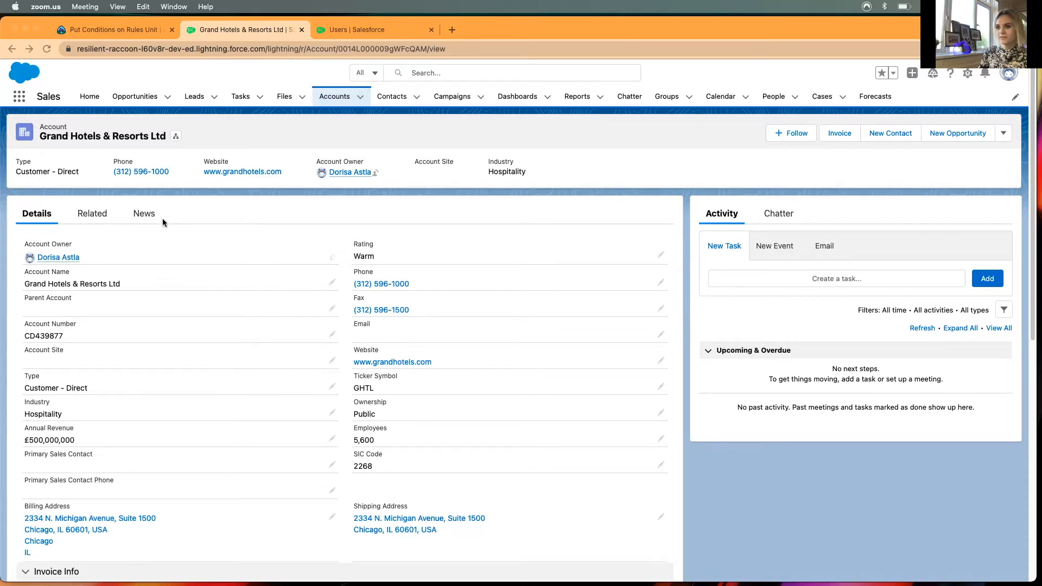
Step: Review the Grand Hotels & Resorts Ltd account's news, its related contacts, opportunities and cases, and its details
{"action": "left_click", "coordinate": [146, 214]}
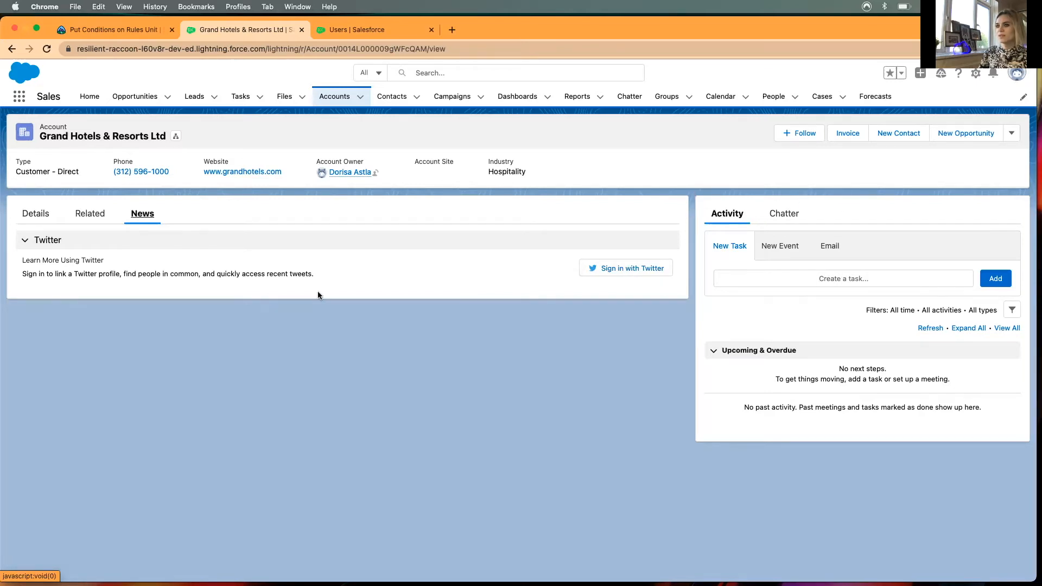
{"action": "left_click", "coordinate": [90, 215]}
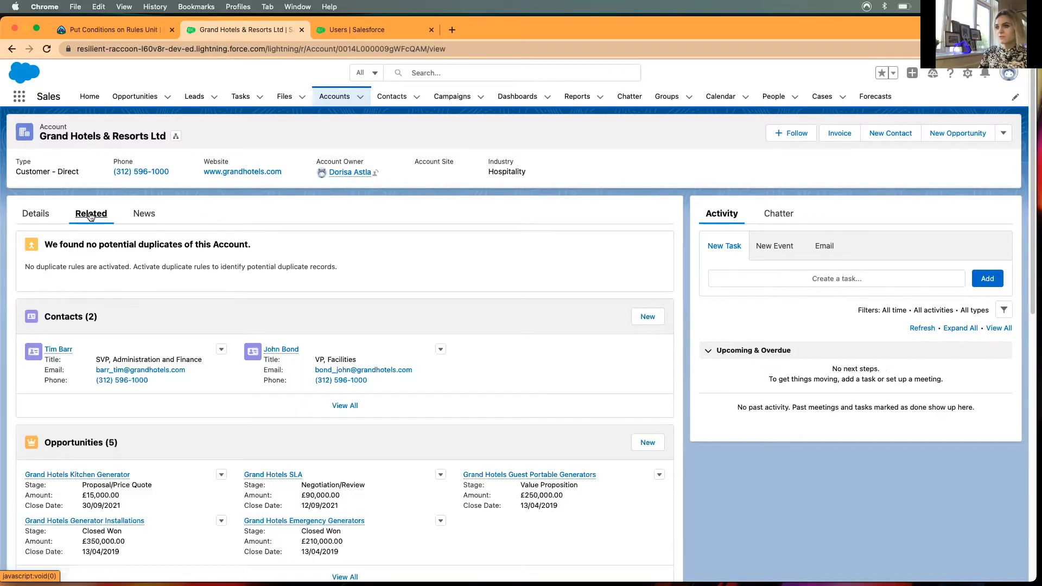
{"action": "scroll", "coordinate": [274, 356], "scroll_direction": "down", "scroll_amount": 10}
{"action": "scroll", "coordinate": [270, 359], "scroll_direction": "up", "scroll_amount": 10}
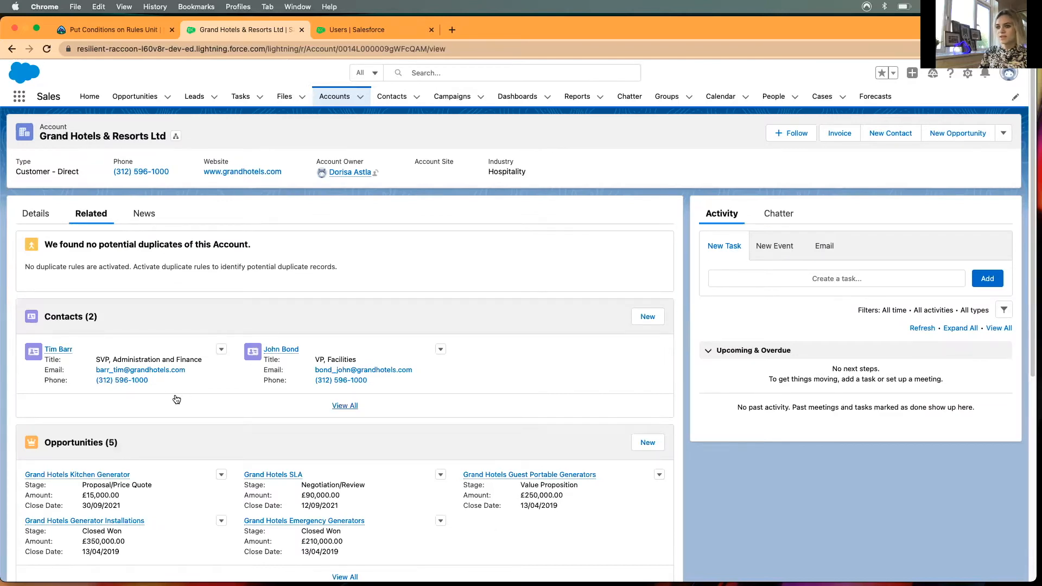
{"action": "scroll", "coordinate": [171, 423], "scroll_direction": "down", "scroll_amount": 6}
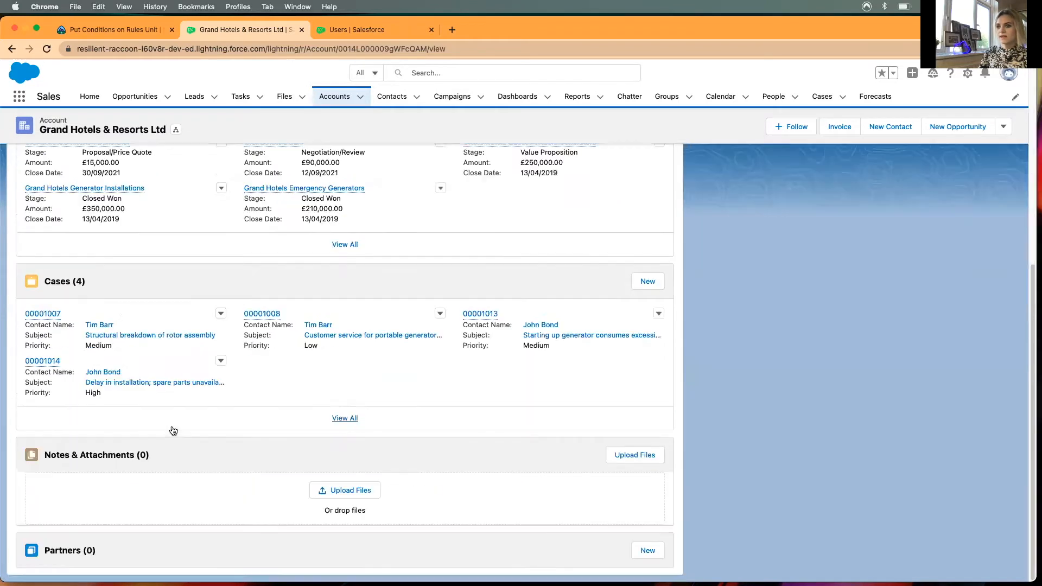
{"action": "scroll", "coordinate": [171, 425], "scroll_direction": "up", "scroll_amount": 6}
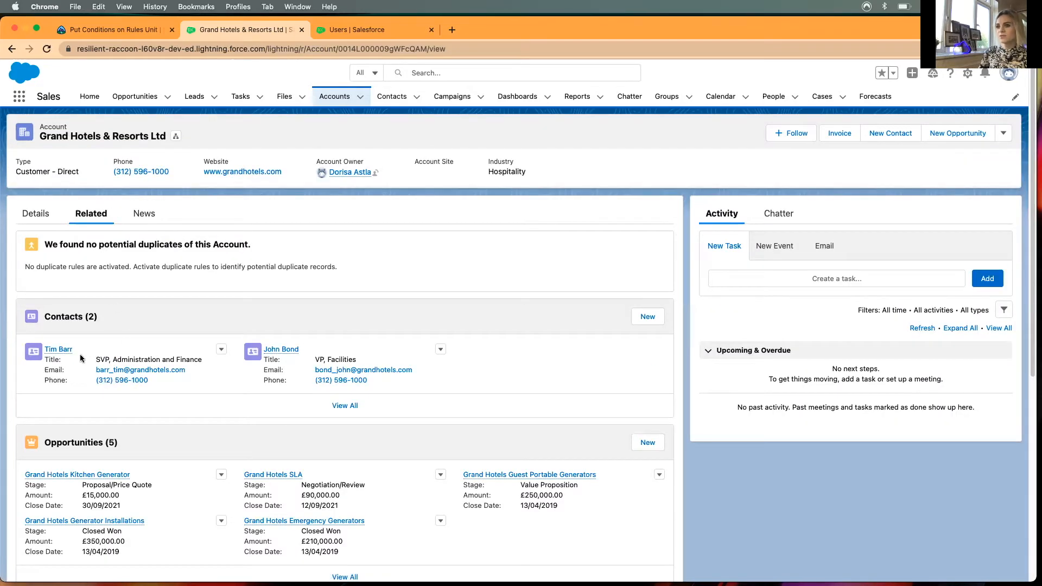
{"action": "left_click", "coordinate": [36, 213]}
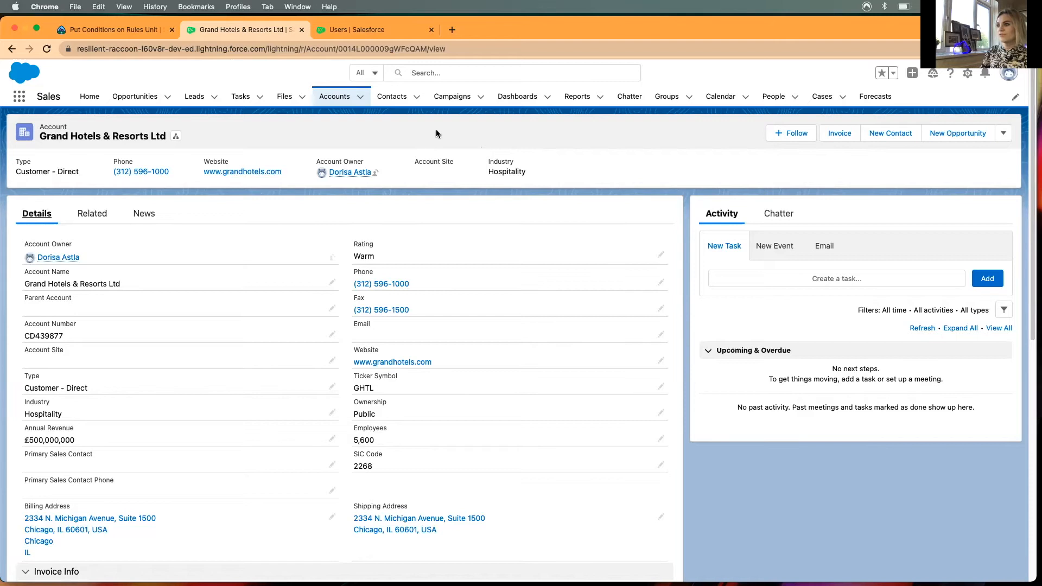
Step: Start a new report using the Opportunities report type, searching the report types for "opportun"
{"action": "left_click", "coordinate": [577, 113]}
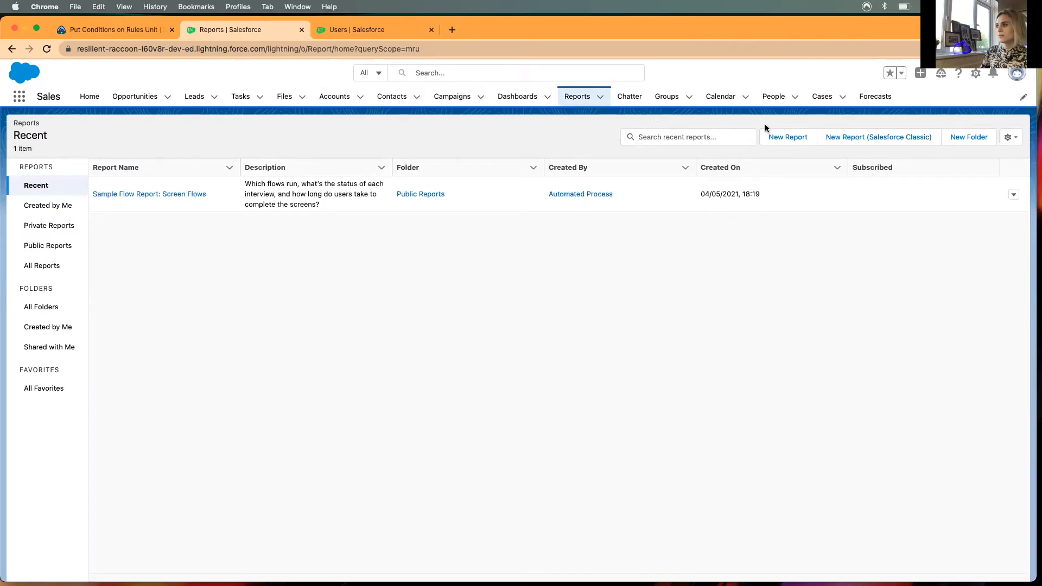
{"action": "left_click", "coordinate": [778, 138]}
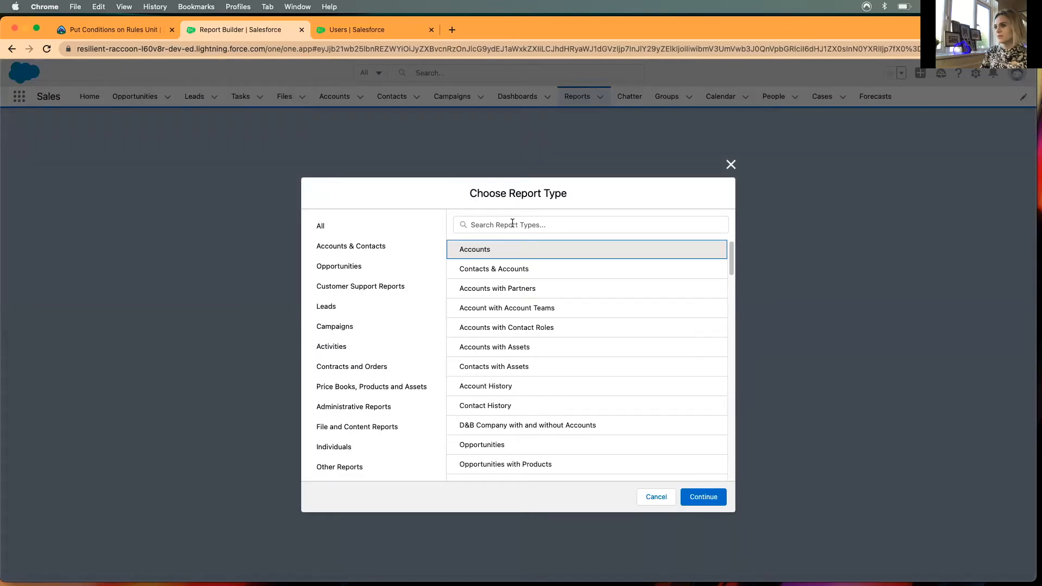
{"action": "left_click", "coordinate": [514, 226]}
{"action": "type", "text": "opportun"}
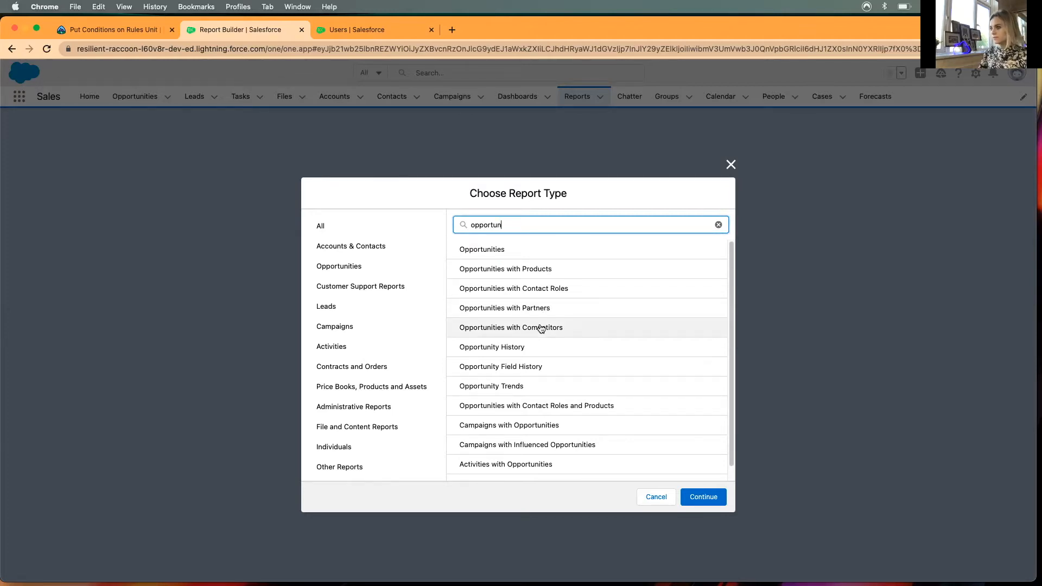
{"action": "left_click", "coordinate": [492, 252]}
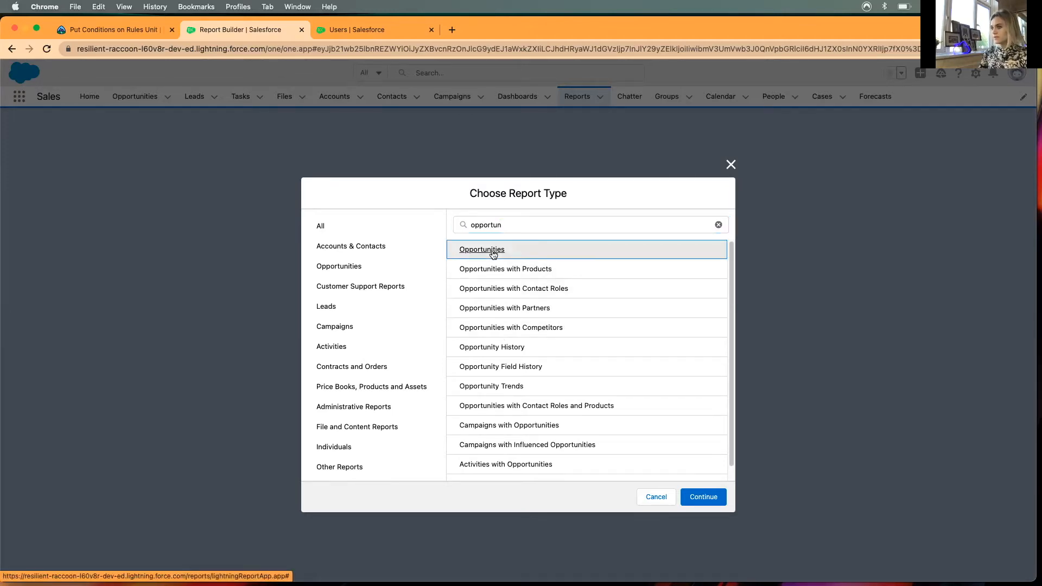
{"action": "left_click", "coordinate": [707, 496]}
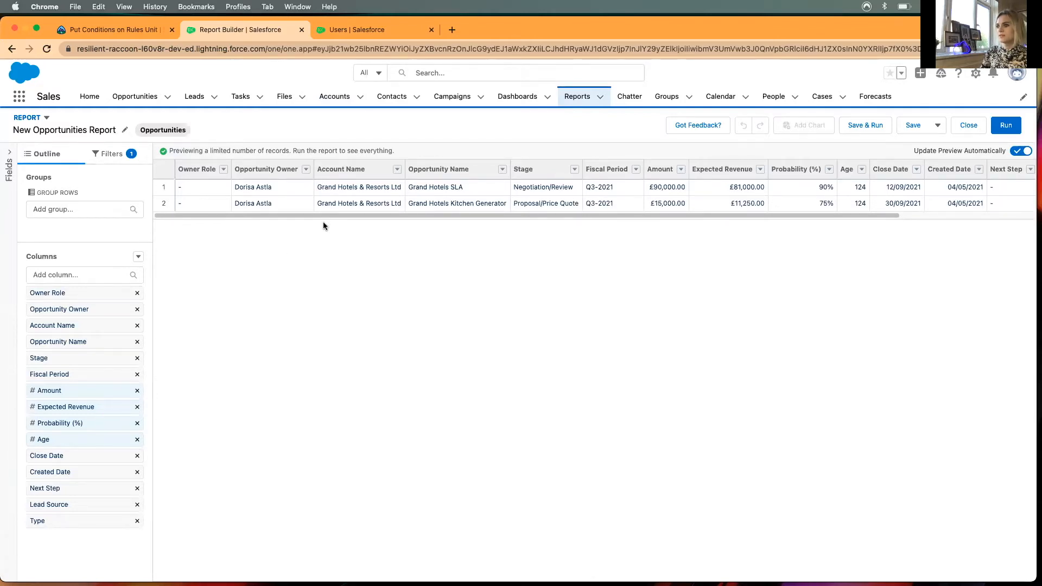
Step: Set the report's Close Date filter range to All Time and look through the previewed opportunities
{"action": "left_click_drag", "start_coordinate": [323, 216], "coordinate": [215, 224]}
{"action": "left_click", "coordinate": [113, 154]}
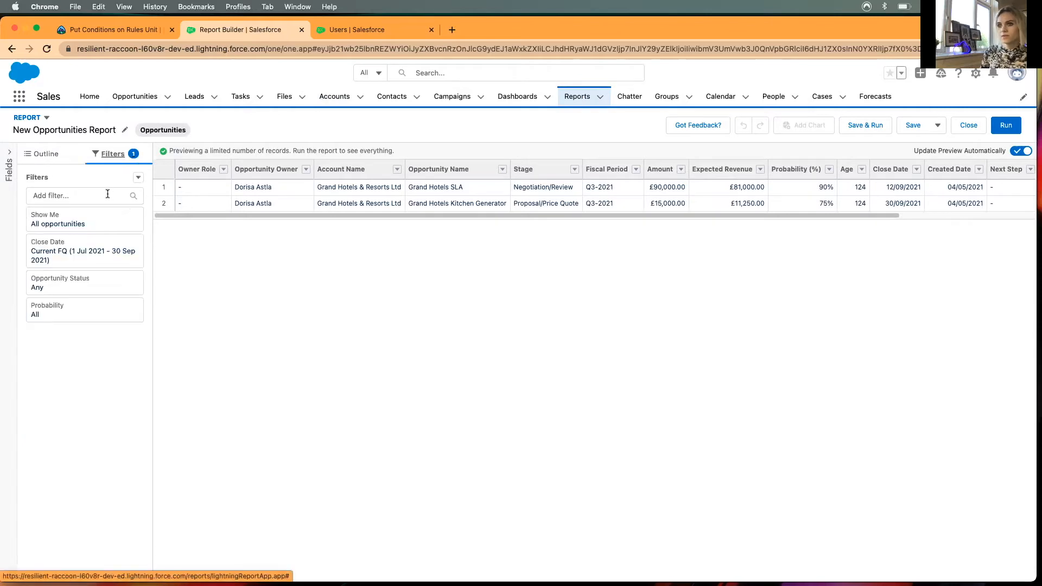
{"action": "left_click", "coordinate": [63, 259]}
{"action": "left_click", "coordinate": [236, 267]}
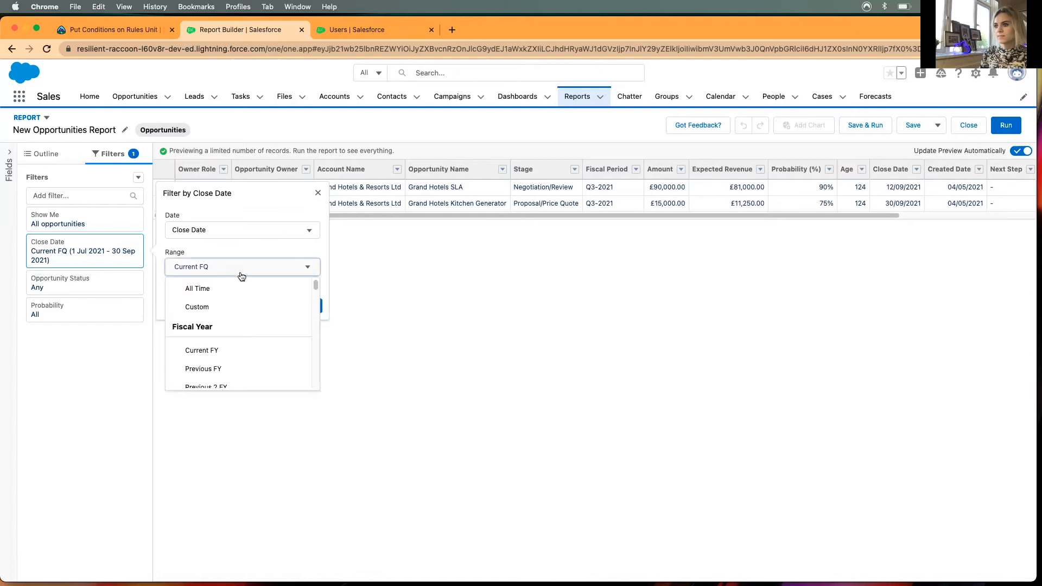
{"action": "left_click", "coordinate": [235, 286]}
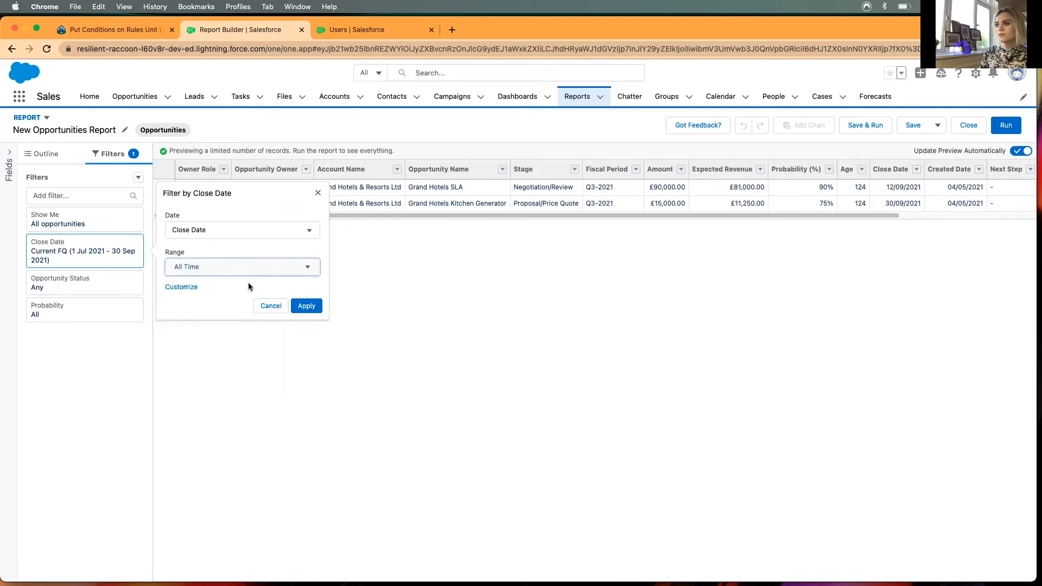
{"action": "left_click", "coordinate": [307, 306]}
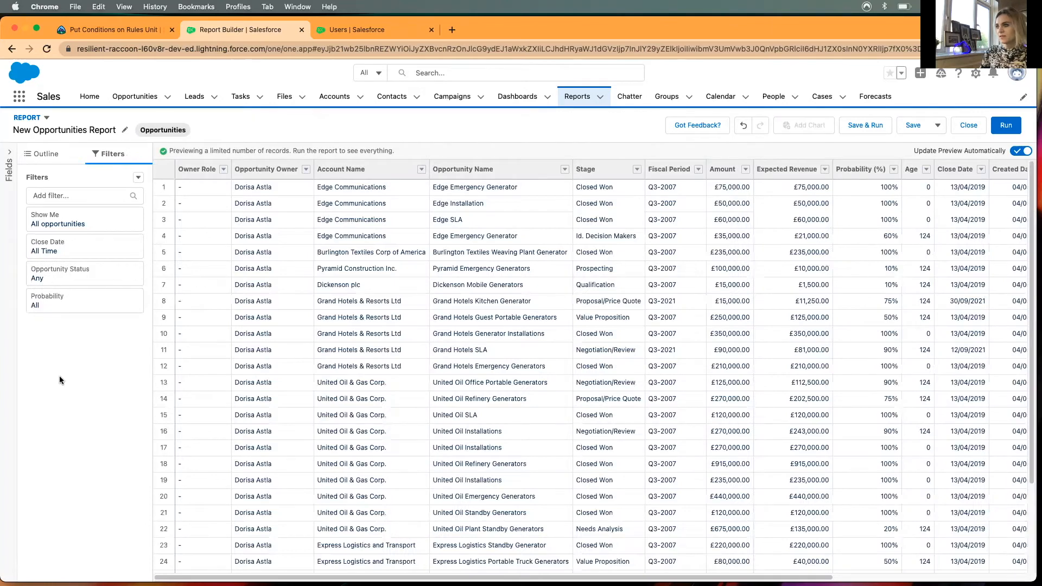
{"action": "scroll", "coordinate": [334, 384], "scroll_direction": "down", "scroll_amount": 3}
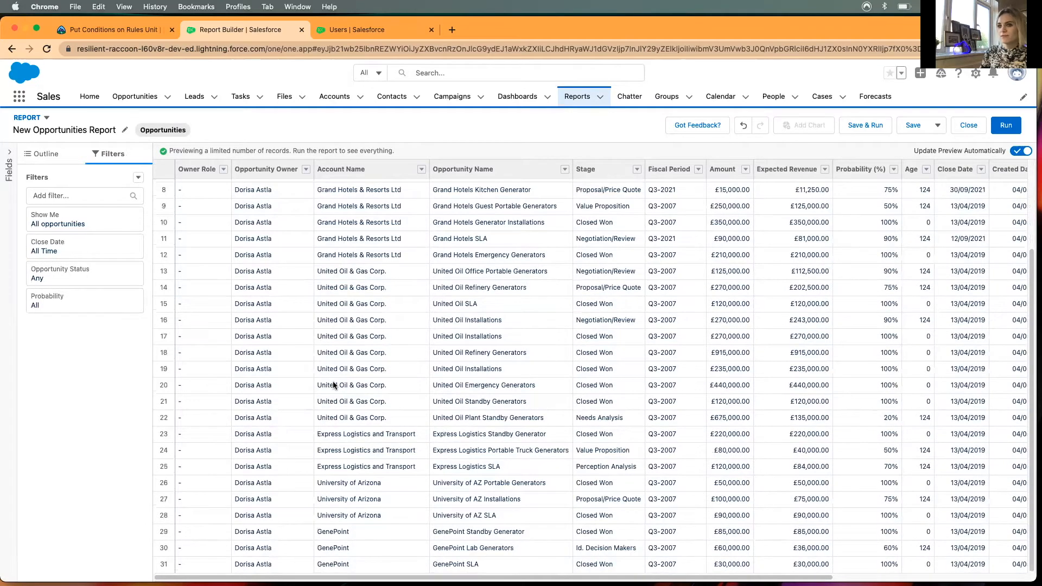
{"action": "scroll", "coordinate": [333, 381], "scroll_direction": "up", "scroll_amount": 3}
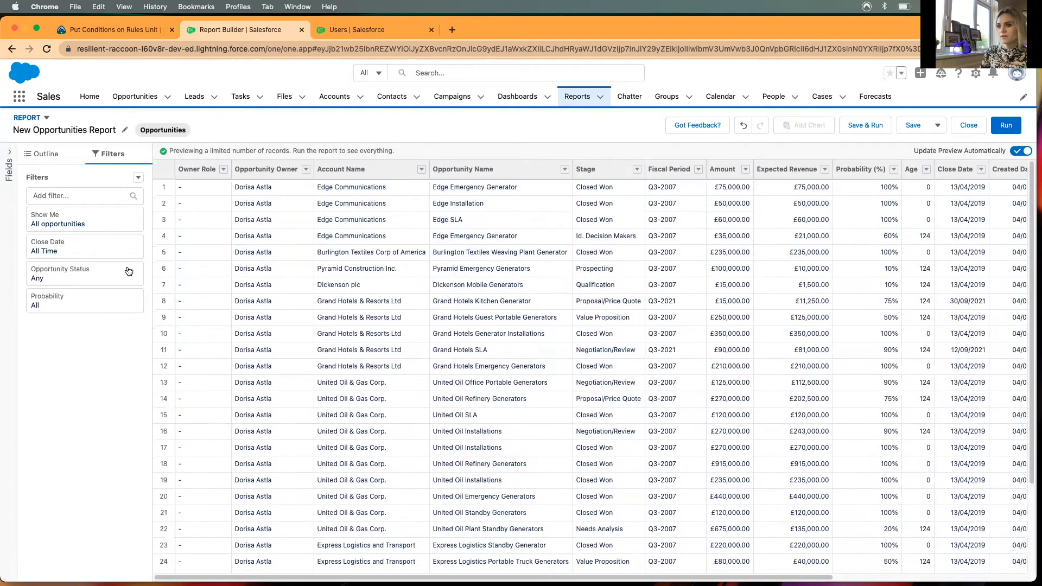
Step: Remove the Fiscal Period, Probability (%), Age, Next Step, Lead Source, Type, Owner Role and Opportunity Owner columns from the report
{"action": "left_click", "coordinate": [48, 156]}
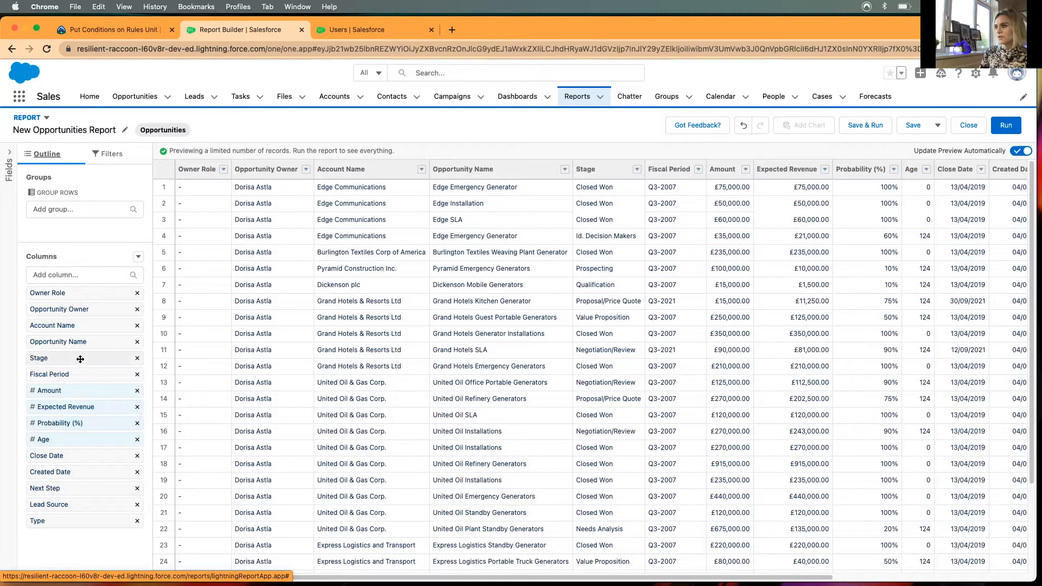
{"action": "left_click", "coordinate": [137, 375]}
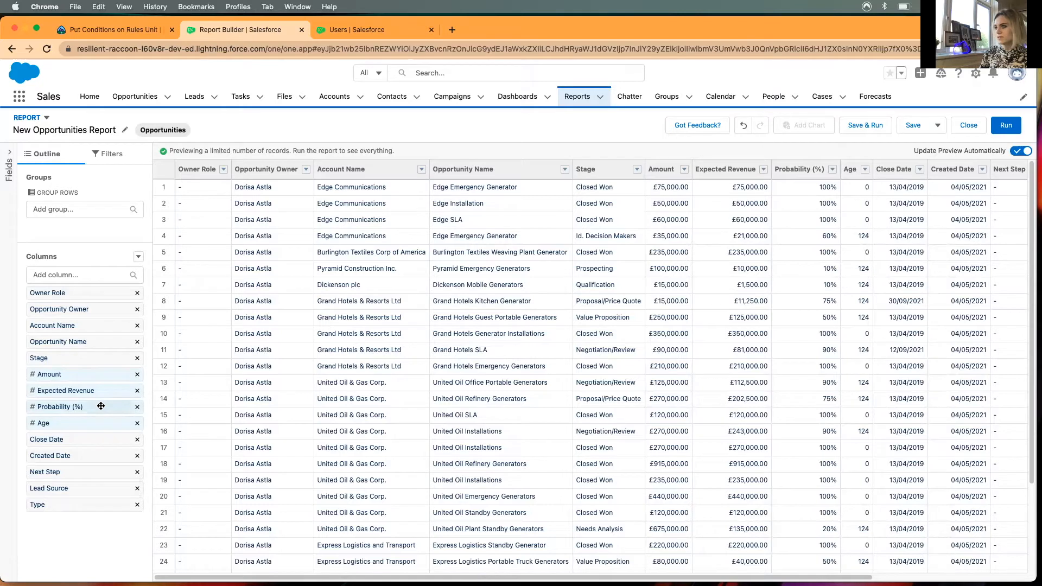
{"action": "left_click", "coordinate": [137, 407]}
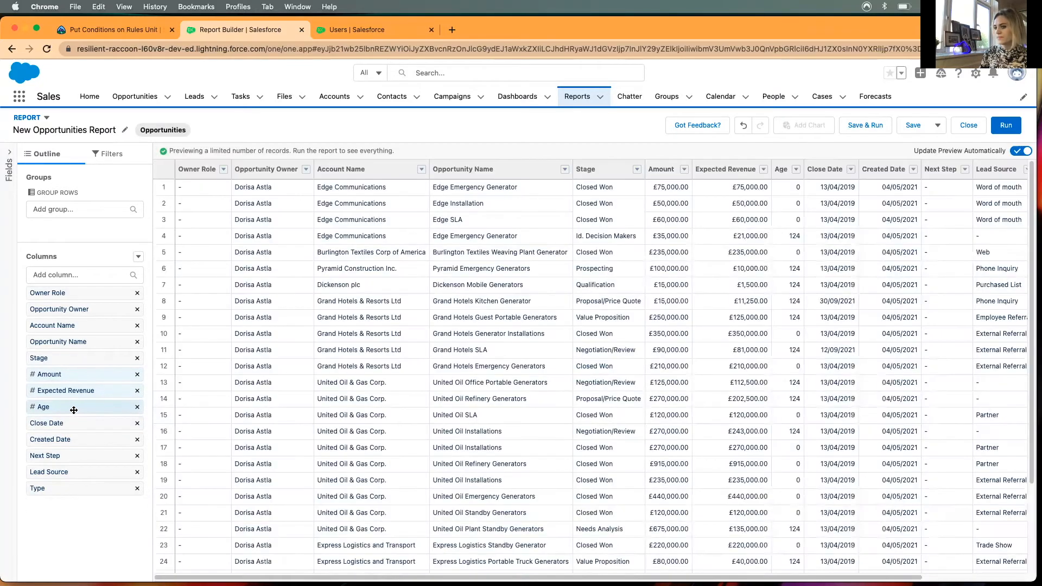
{"action": "left_click", "coordinate": [137, 406]}
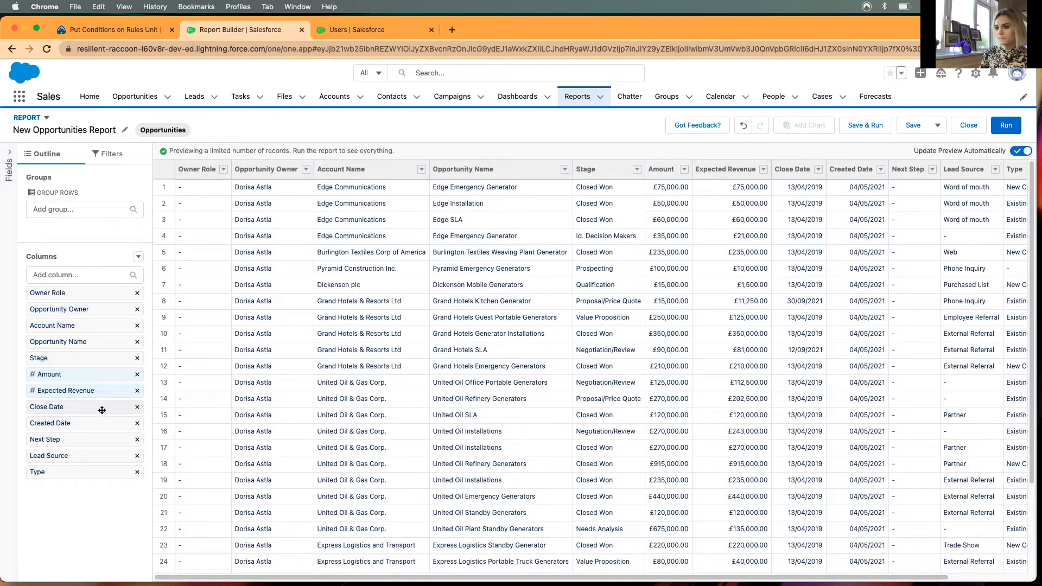
{"action": "scroll", "coordinate": [344, 454], "scroll_direction": "down", "scroll_amount": 1}
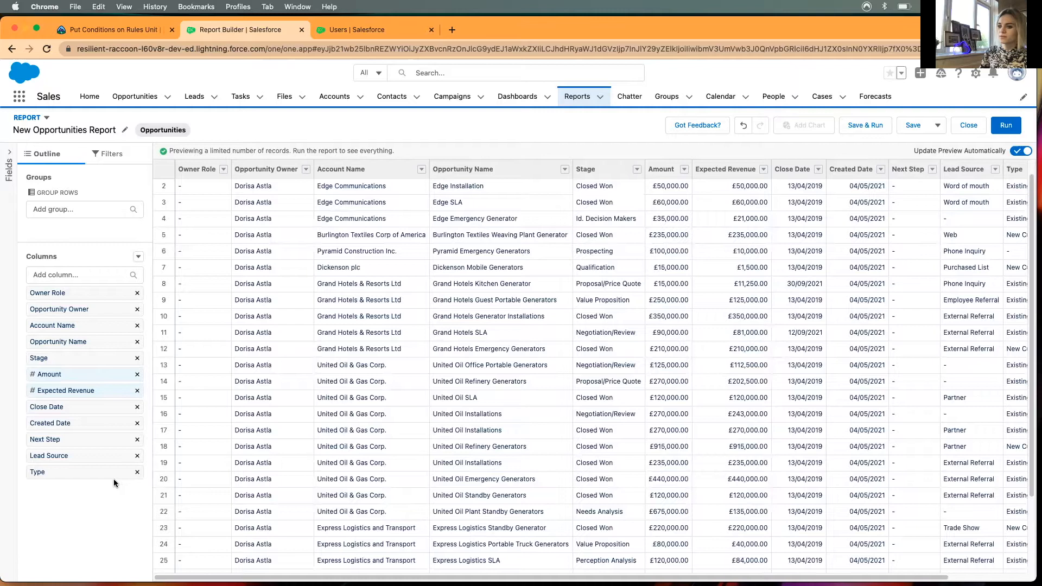
{"action": "left_click", "coordinate": [137, 440]}
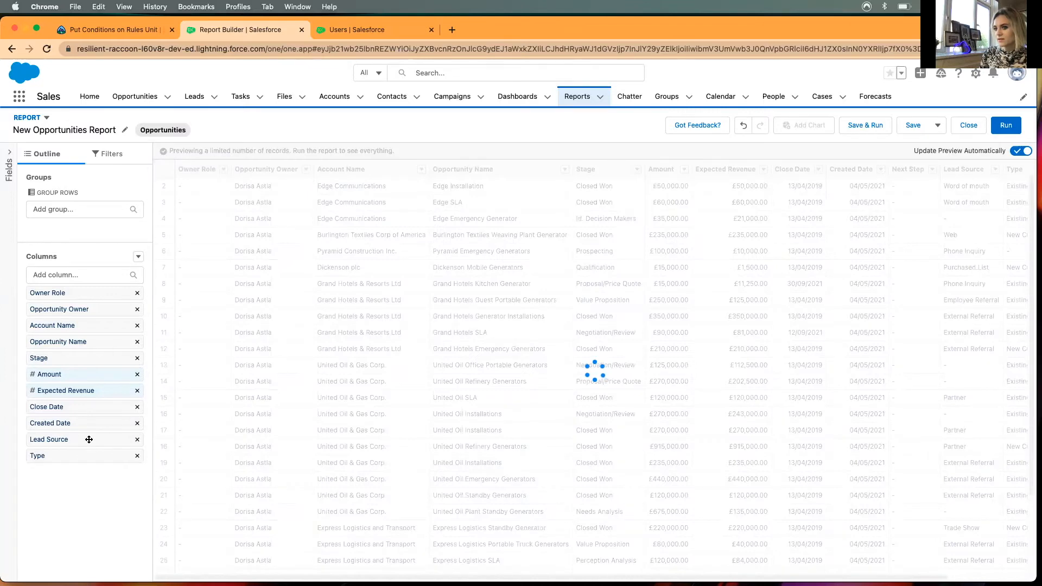
{"action": "left_click", "coordinate": [137, 440]}
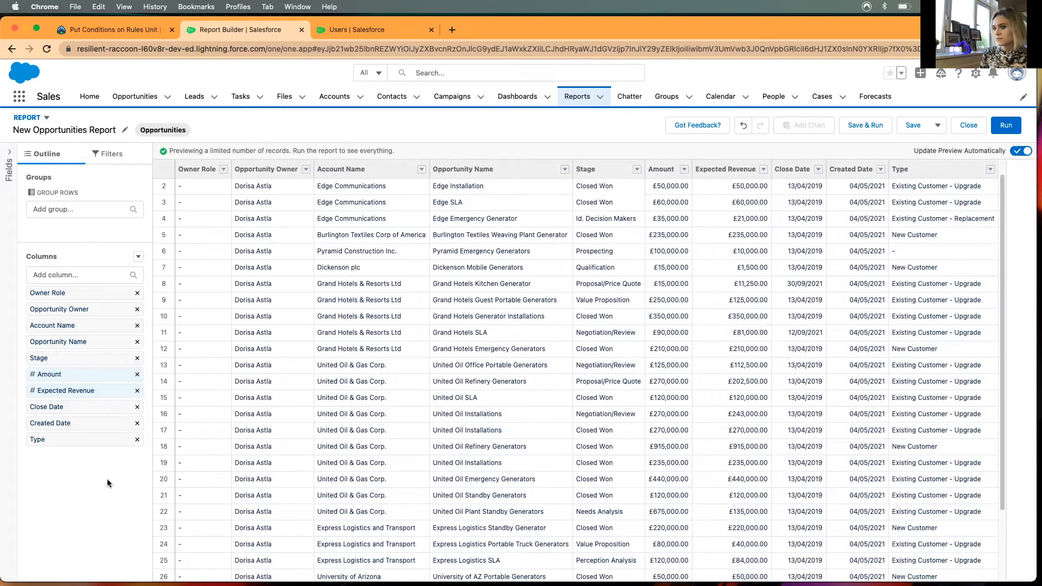
{"action": "left_click", "coordinate": [137, 439]}
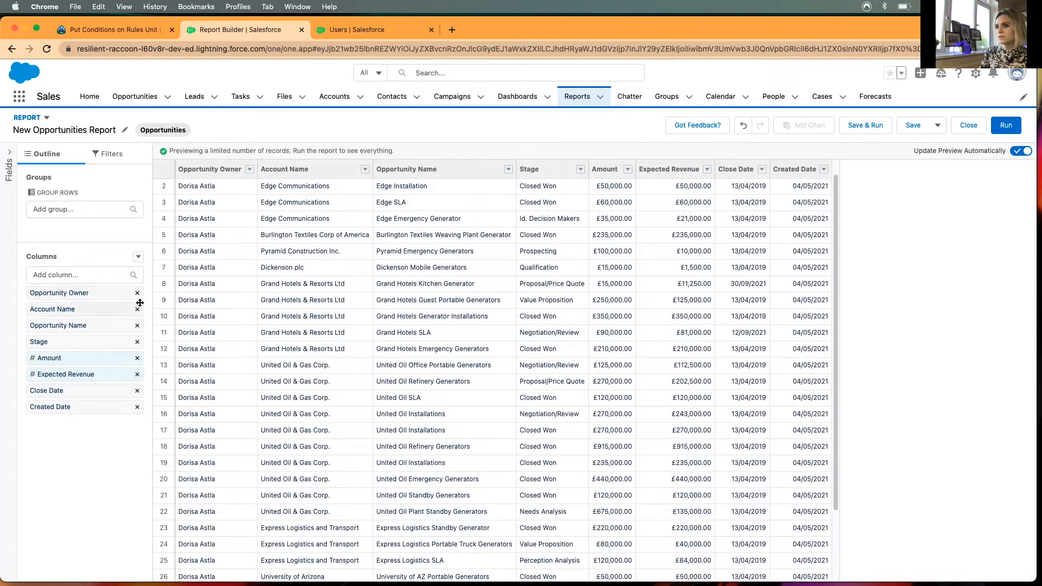
{"action": "left_click", "coordinate": [137, 293]}
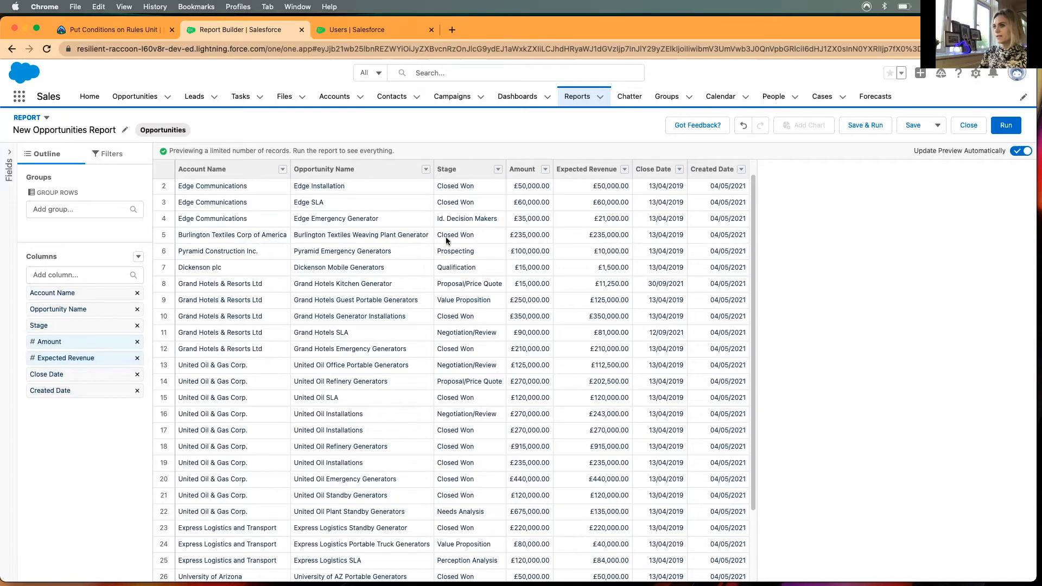
Step: Group the report rows by Stage and turn off the subtotals
{"action": "left_click", "coordinate": [497, 169]}
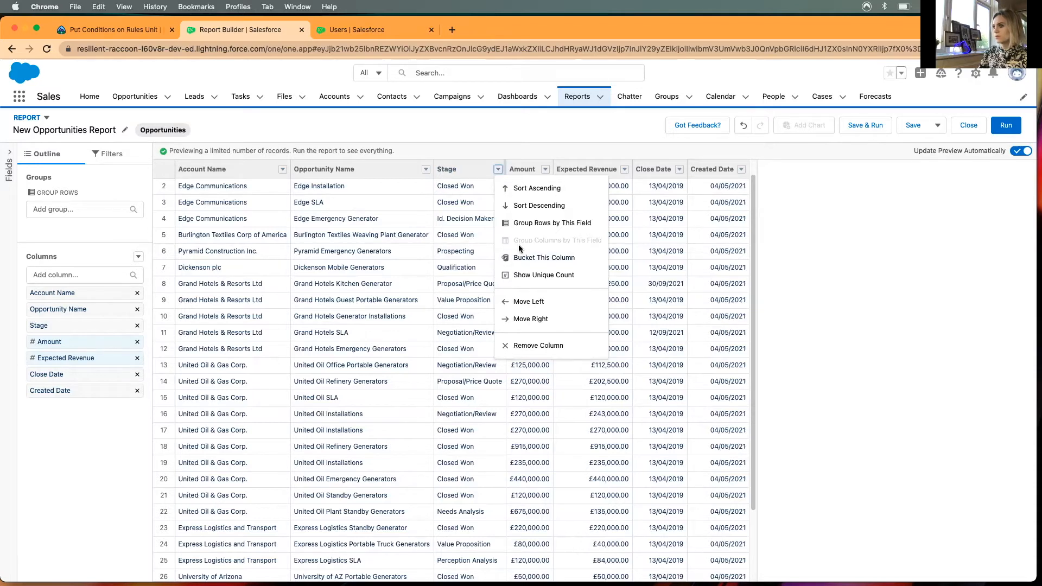
{"action": "left_click", "coordinate": [527, 229]}
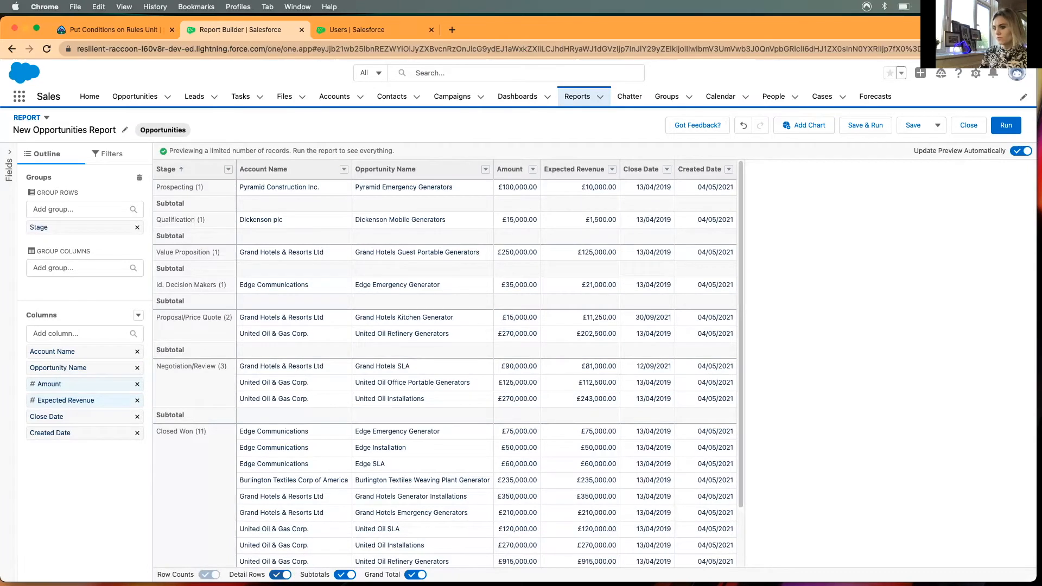
{"action": "left_click", "coordinate": [345, 574]}
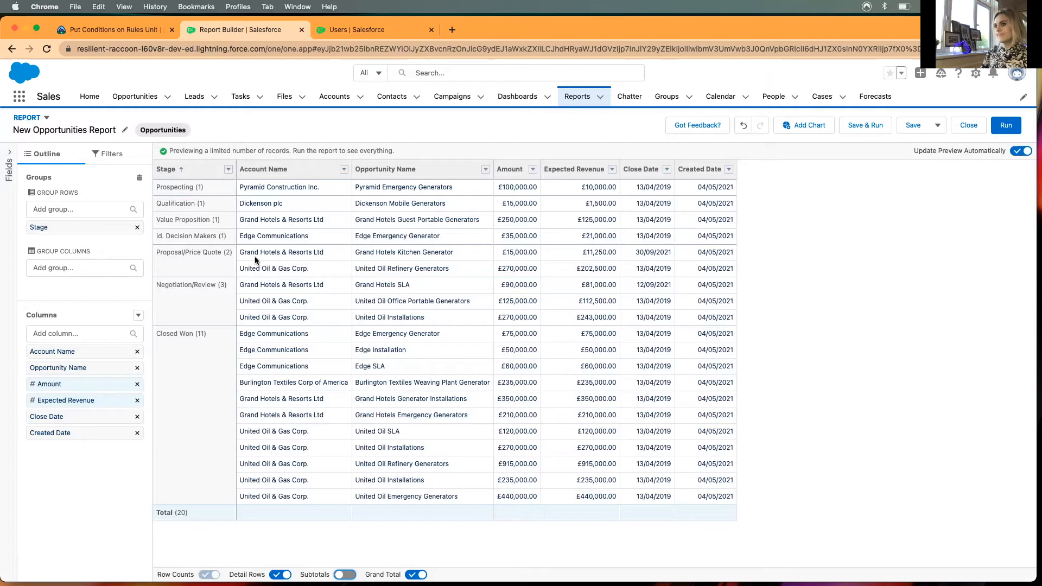
Step: Add a chart to the report, review it alongside the opportunities grouped by stage, and hide the chart
{"action": "left_click", "coordinate": [804, 126]}
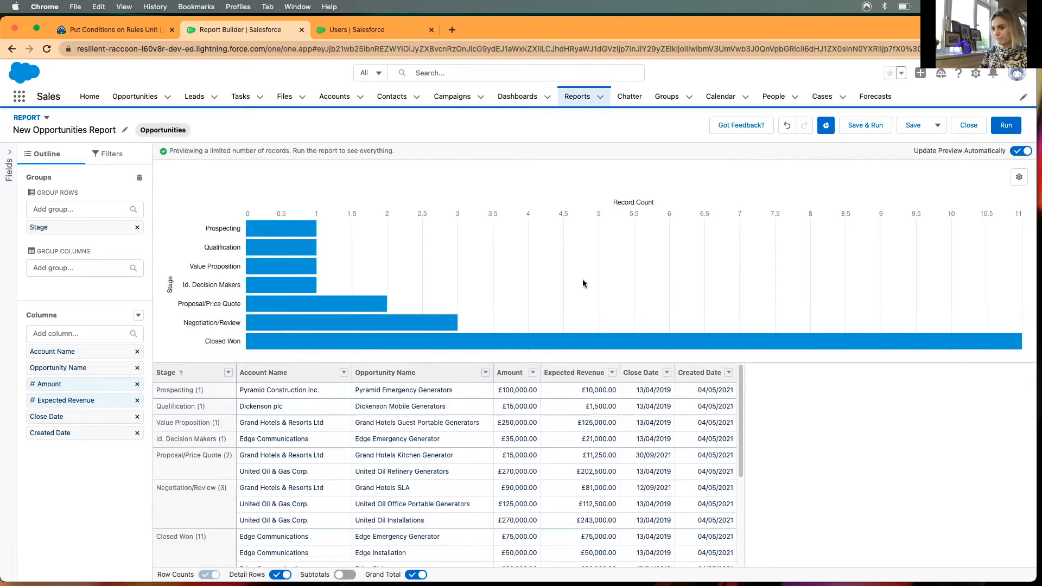
{"action": "scroll", "coordinate": [441, 432], "scroll_direction": "down", "scroll_amount": 3}
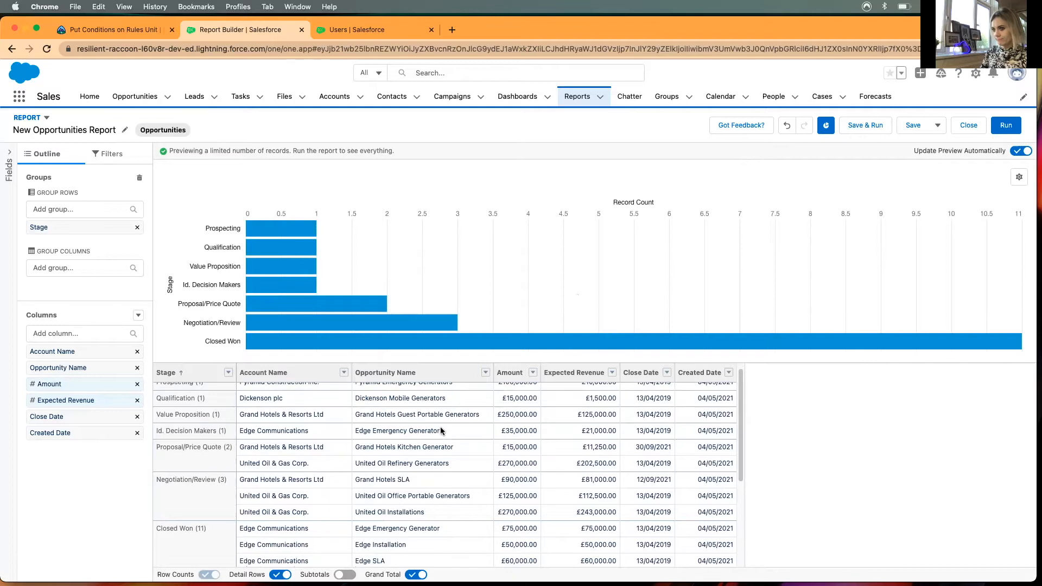
{"action": "scroll", "coordinate": [440, 433], "scroll_direction": "up", "scroll_amount": 3}
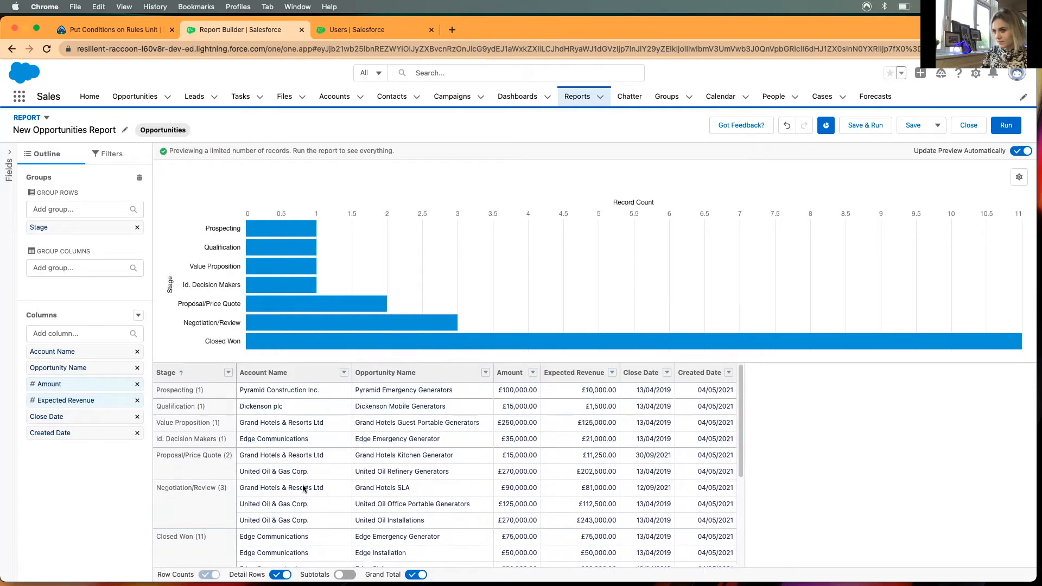
{"action": "scroll", "coordinate": [307, 471], "scroll_direction": "down", "scroll_amount": 1}
{"action": "scroll", "coordinate": [255, 476], "scroll_direction": "down", "scroll_amount": 2}
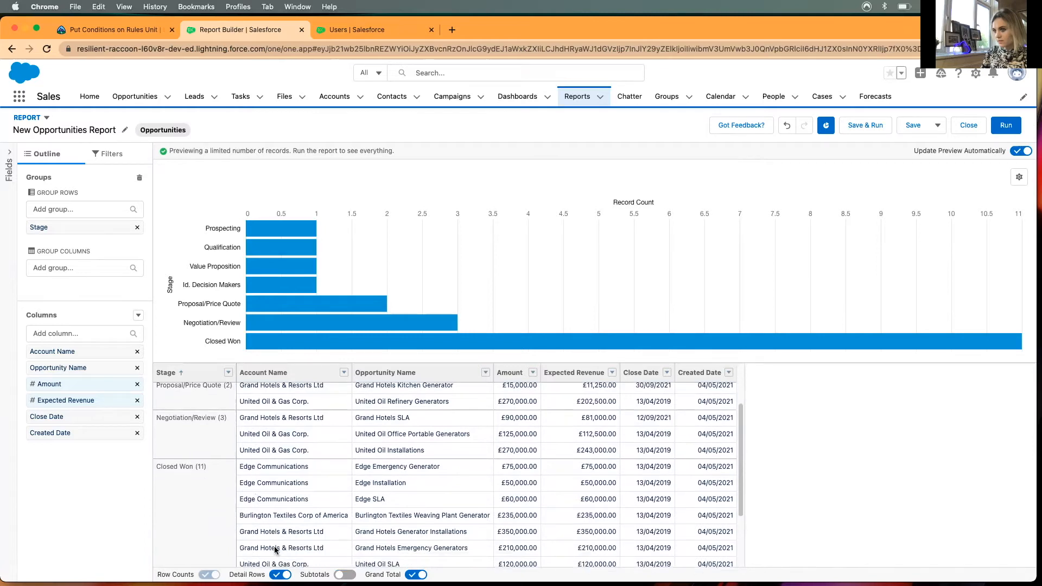
{"action": "scroll", "coordinate": [277, 551], "scroll_direction": "up", "scroll_amount": 3}
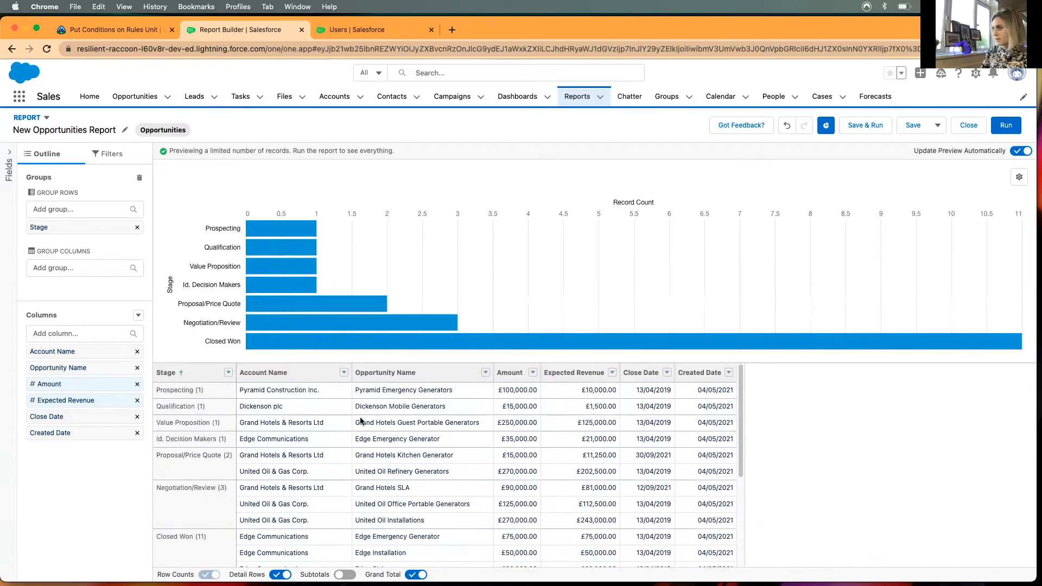
{"action": "left_click", "coordinate": [826, 125]}
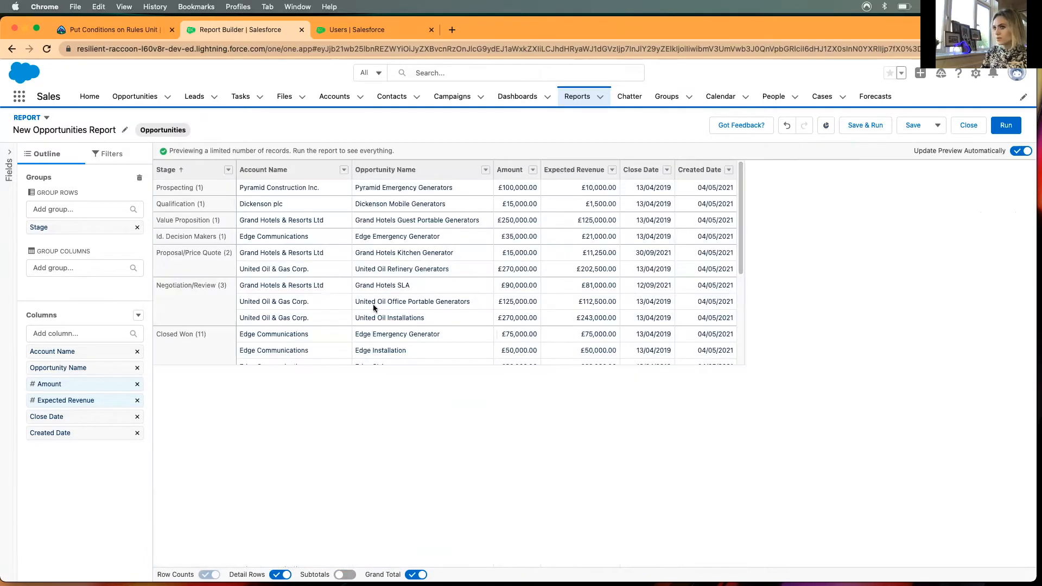
Step: Turn the Stage group back into a detail column and group the report rows by Account Name
{"action": "left_click", "coordinate": [227, 169]}
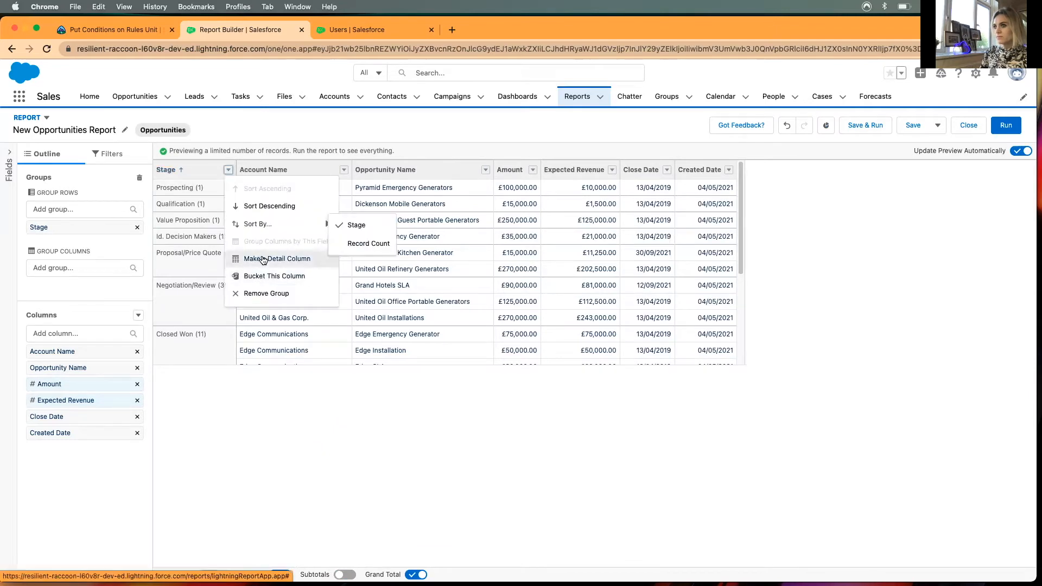
{"action": "left_click", "coordinate": [265, 258]}
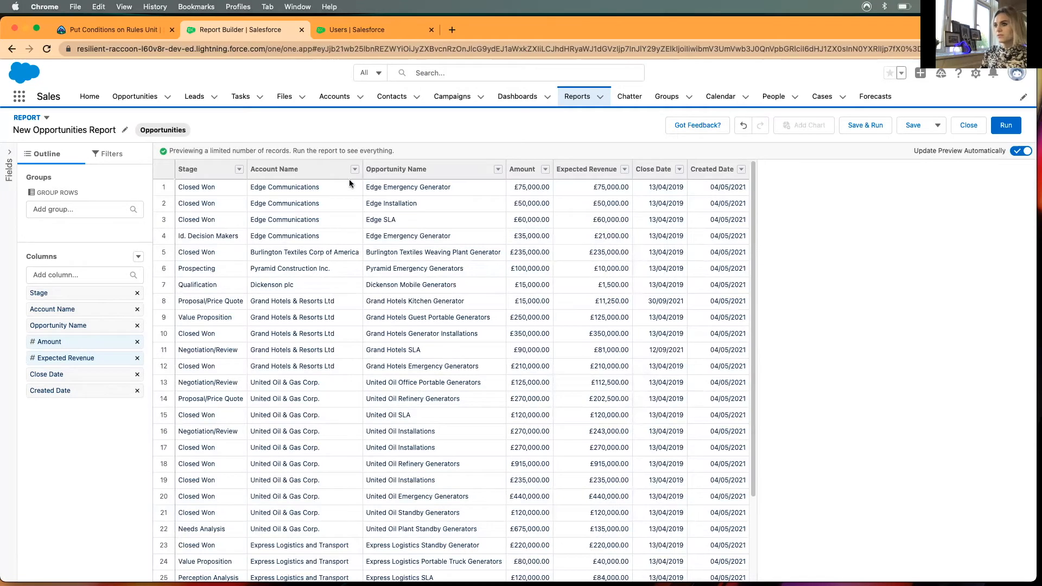
{"action": "left_click", "coordinate": [354, 170]}
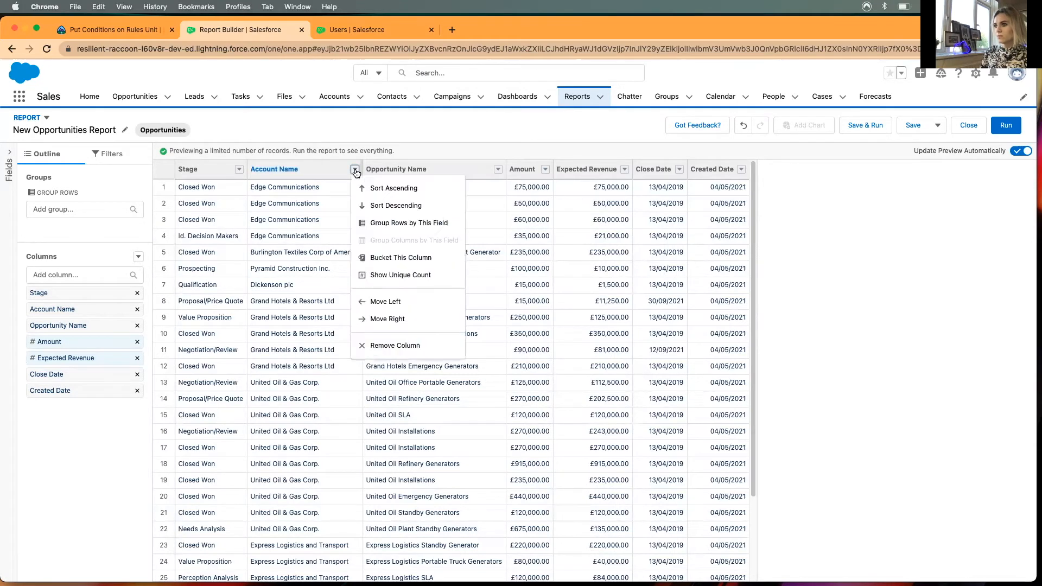
{"action": "left_click", "coordinate": [372, 223]}
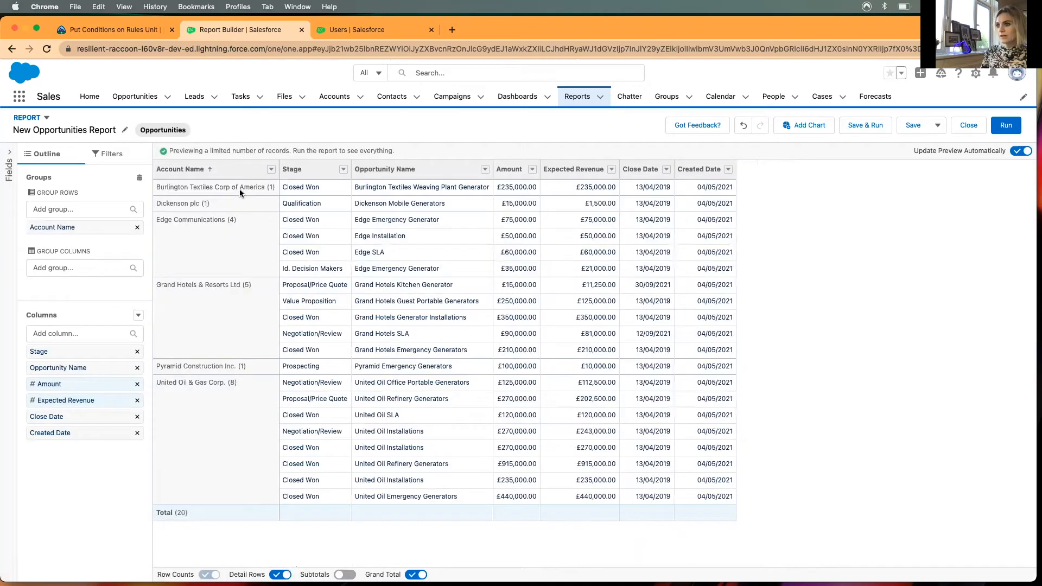
Step: Add Stage as a second row group under Account Name and try to move it into the column groups
{"action": "left_click", "coordinate": [343, 171]}
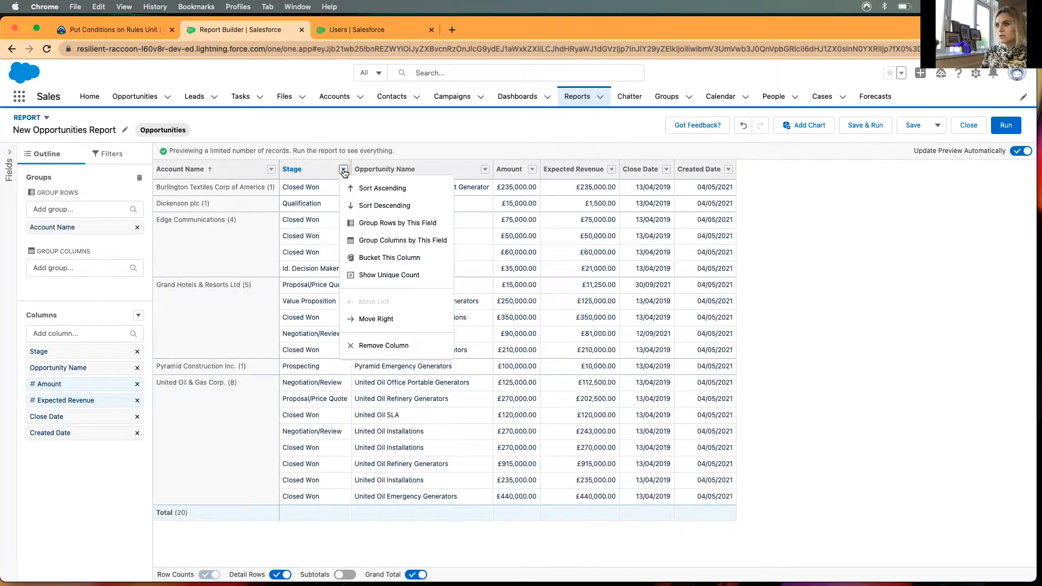
{"action": "left_click", "coordinate": [367, 224]}
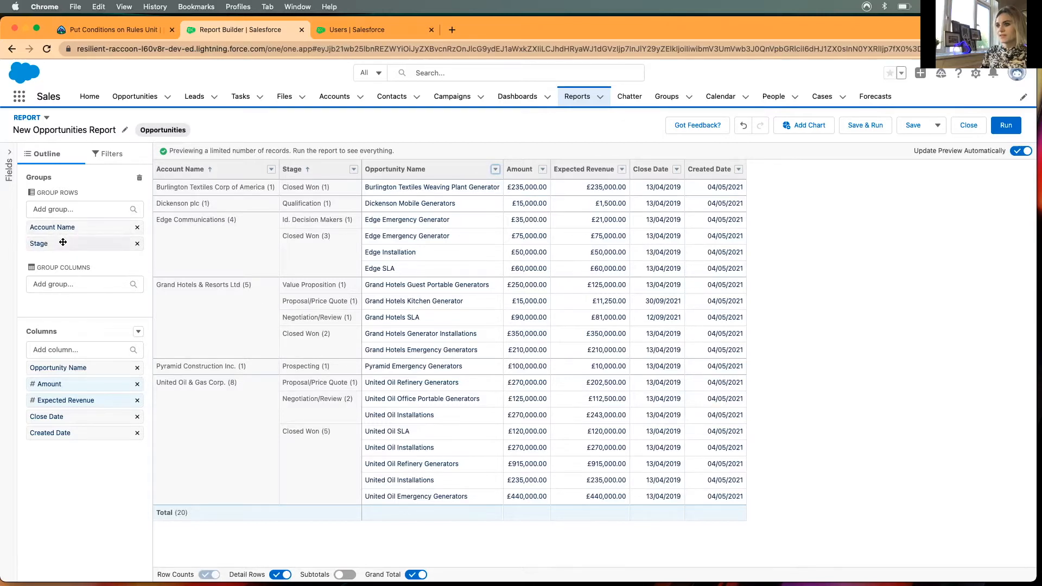
{"action": "left_click_drag", "start_coordinate": [63, 242], "coordinate": [74, 311]}
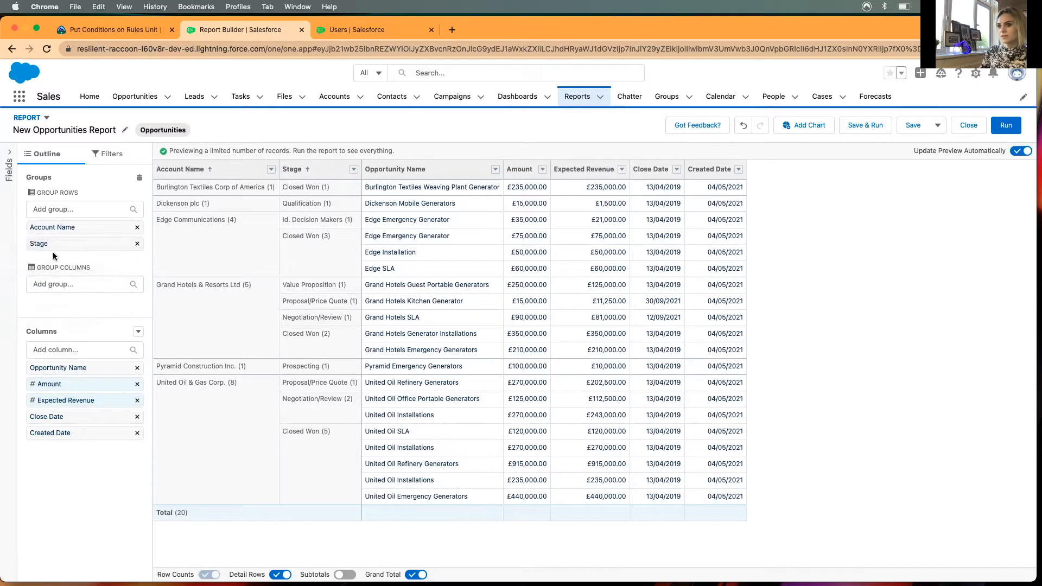
{"action": "left_click", "coordinate": [76, 284]}
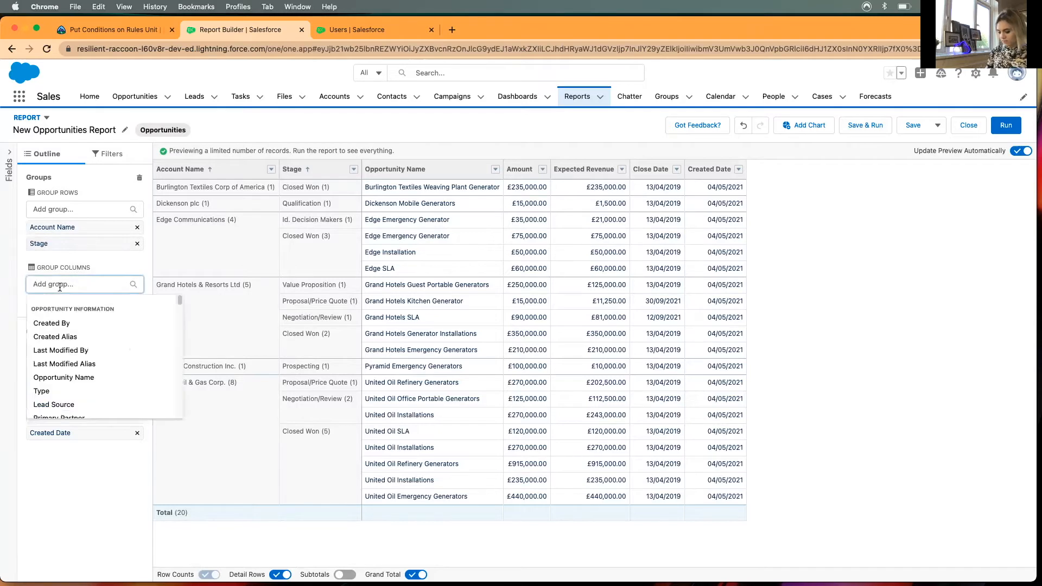
{"action": "type", "text": "stage"}
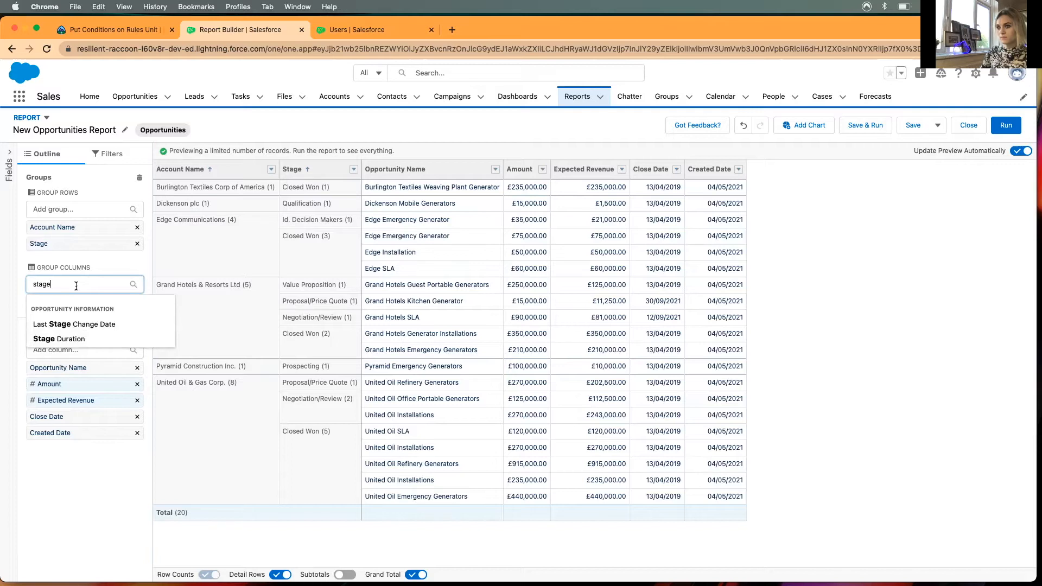
{"action": "left_click", "coordinate": [116, 267]}
{"action": "left_click_drag", "start_coordinate": [48, 244], "coordinate": [90, 312]}
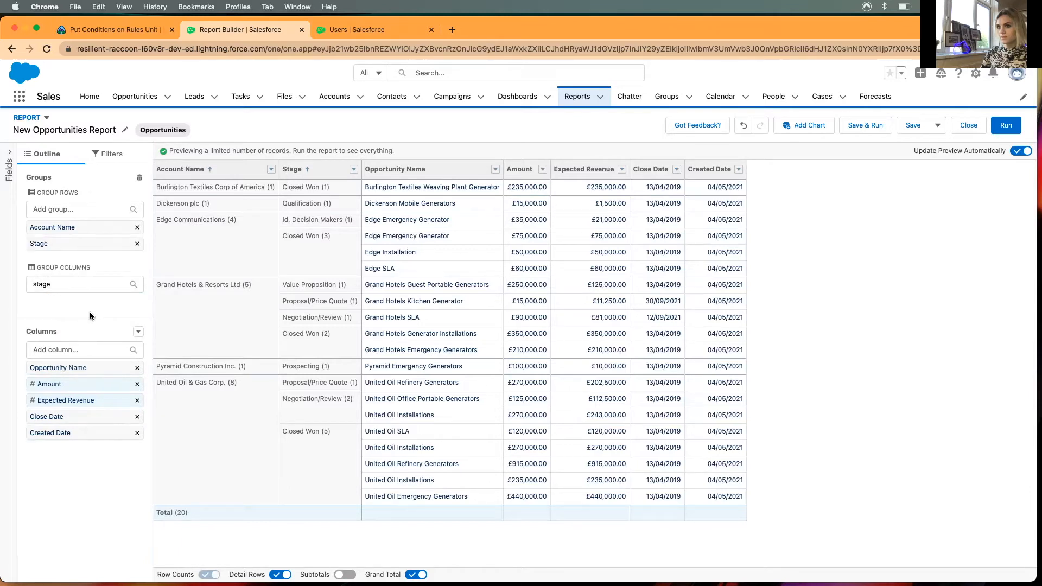
Step: Turn the Stage row group back into a detail column and group the report columns by Stage
{"action": "left_click", "coordinate": [354, 169]}
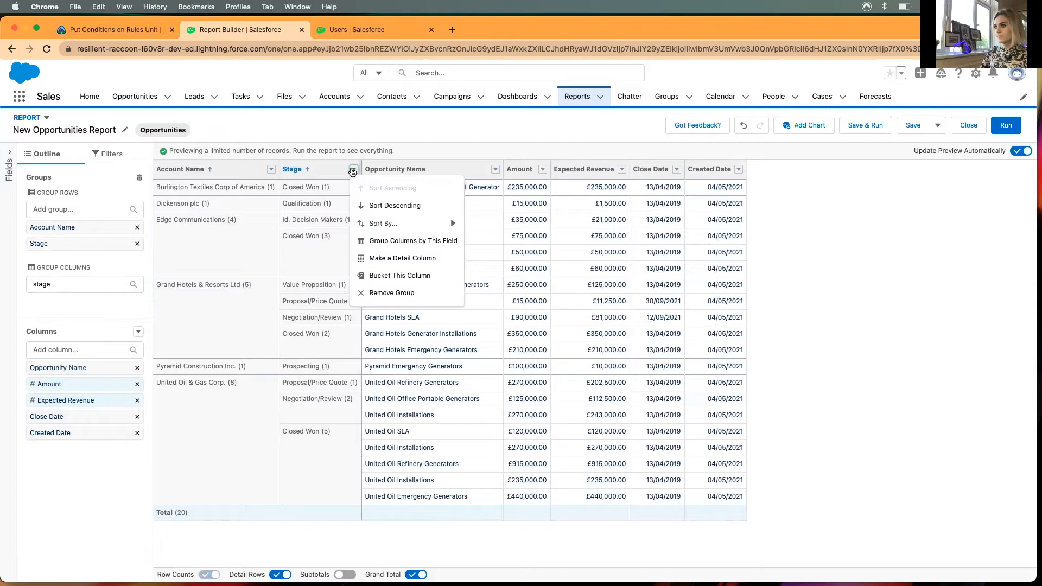
{"action": "left_click", "coordinate": [402, 258]}
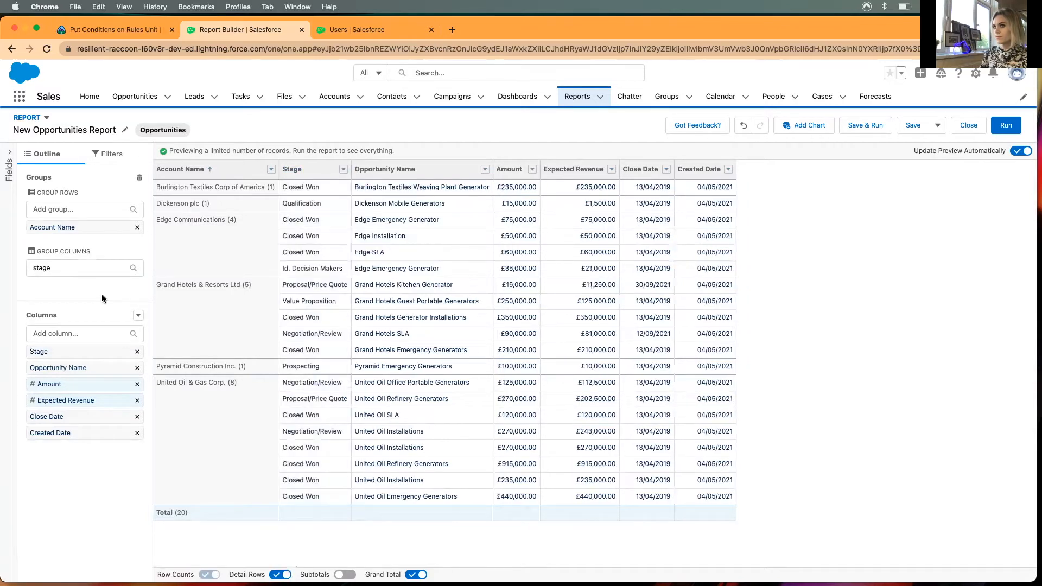
{"action": "left_click", "coordinate": [66, 270]}
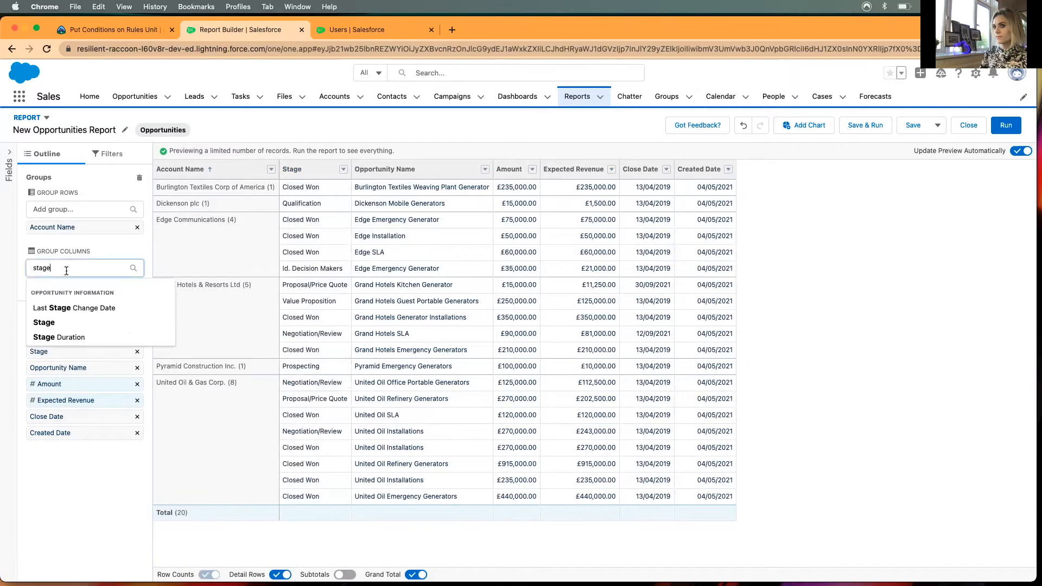
{"action": "left_click", "coordinate": [52, 323]}
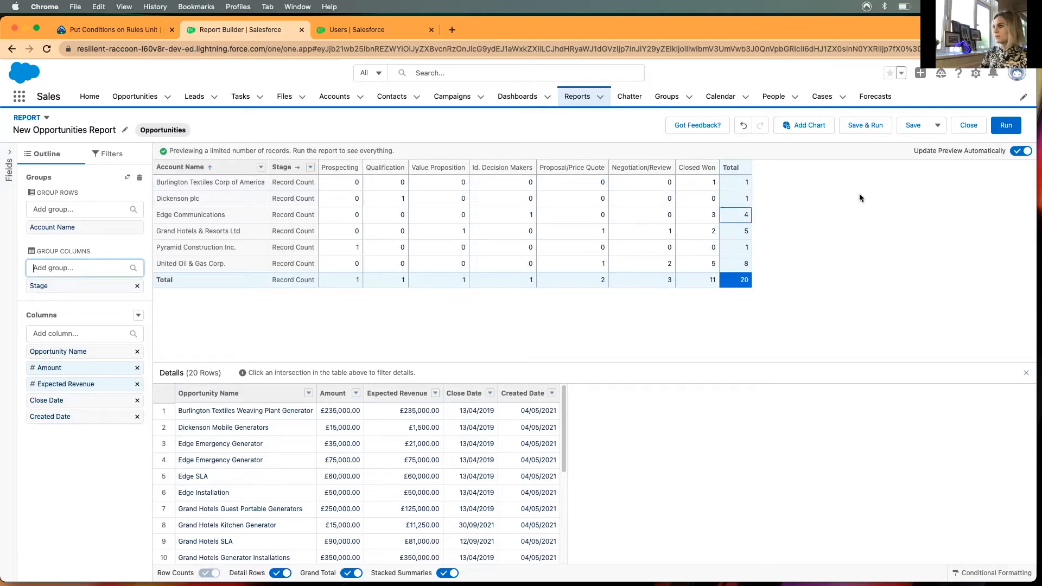
Step: Add a chart to the matrix report and display it as a column chart
{"action": "left_click", "coordinate": [803, 128]}
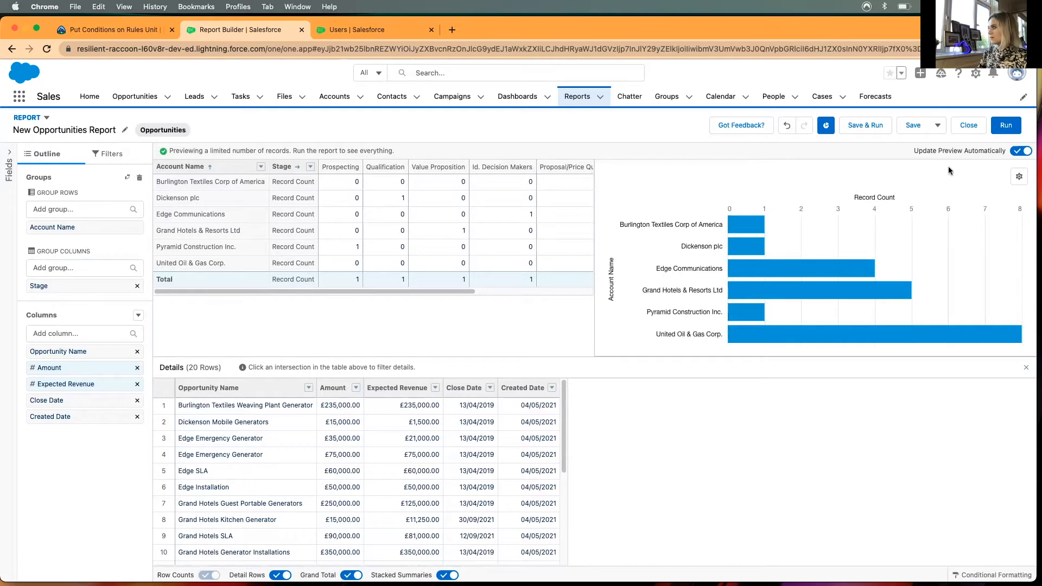
{"action": "left_click", "coordinate": [1018, 177]}
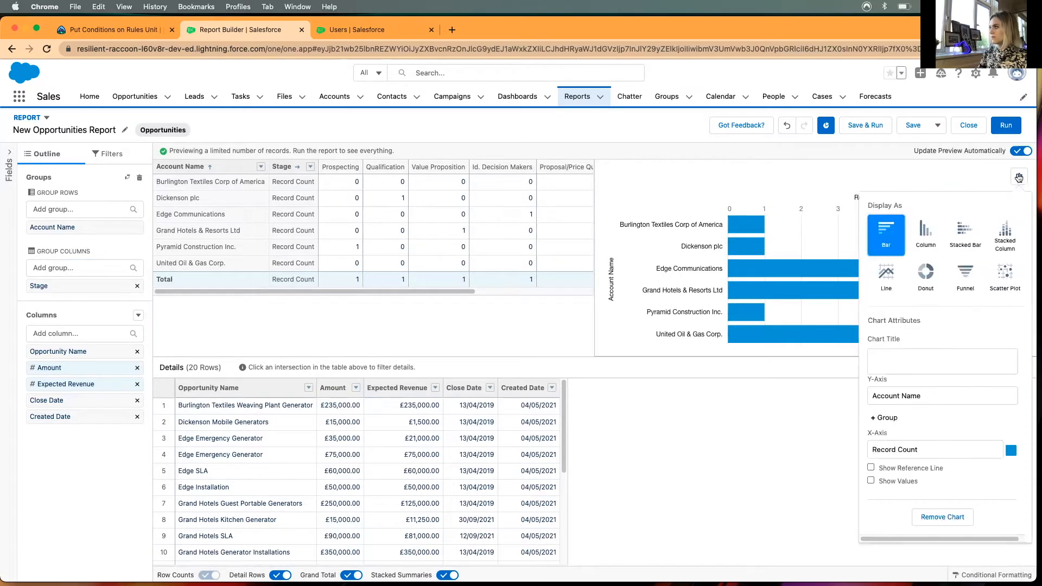
{"action": "left_click", "coordinate": [930, 233]}
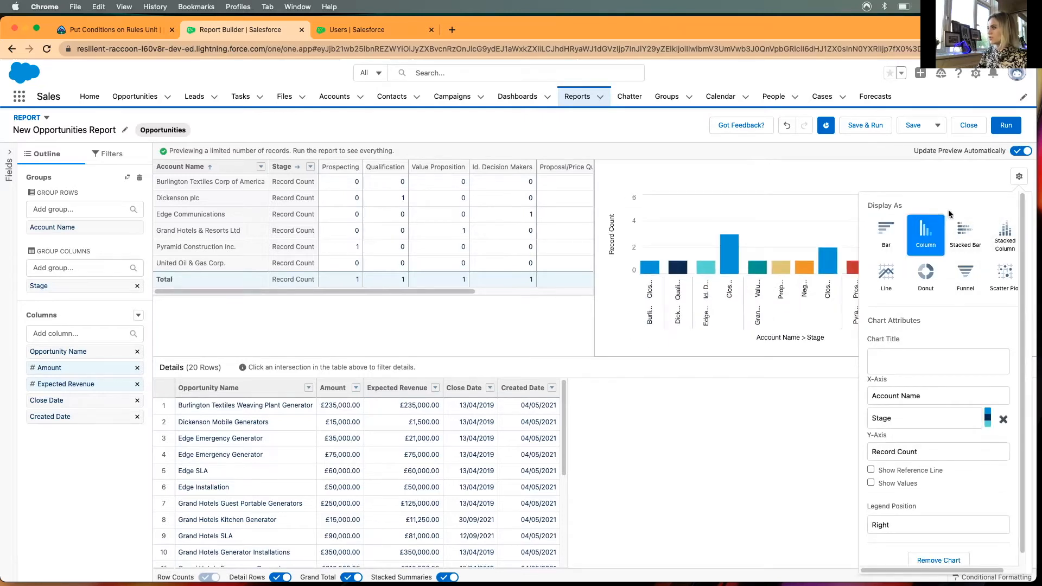
{"action": "left_click", "coordinate": [1019, 177]}
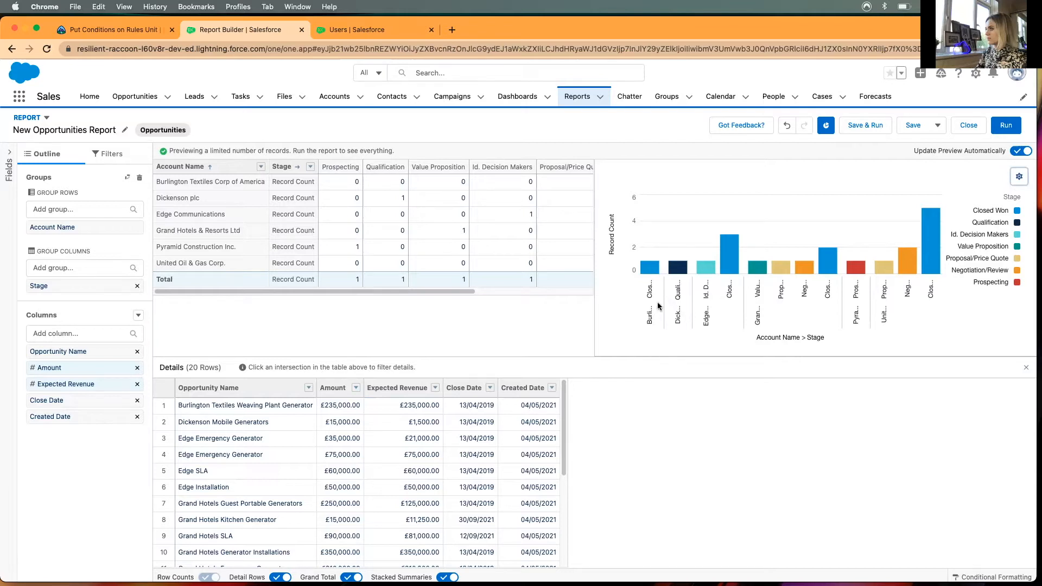
Step: Change the report chart's display type to Stacked Column
{"action": "left_click", "coordinate": [1019, 178]}
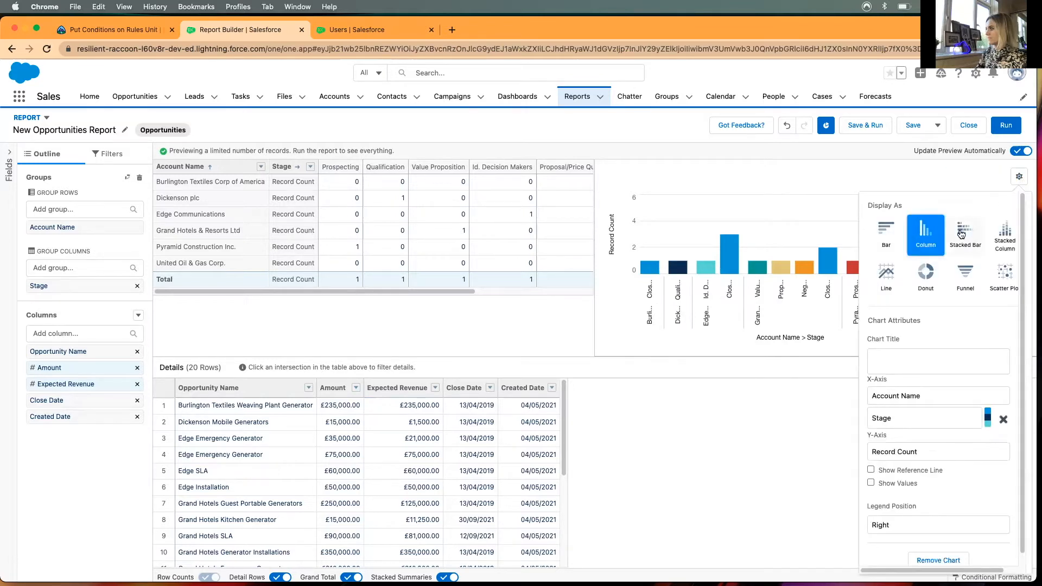
{"action": "left_click", "coordinate": [1007, 237]}
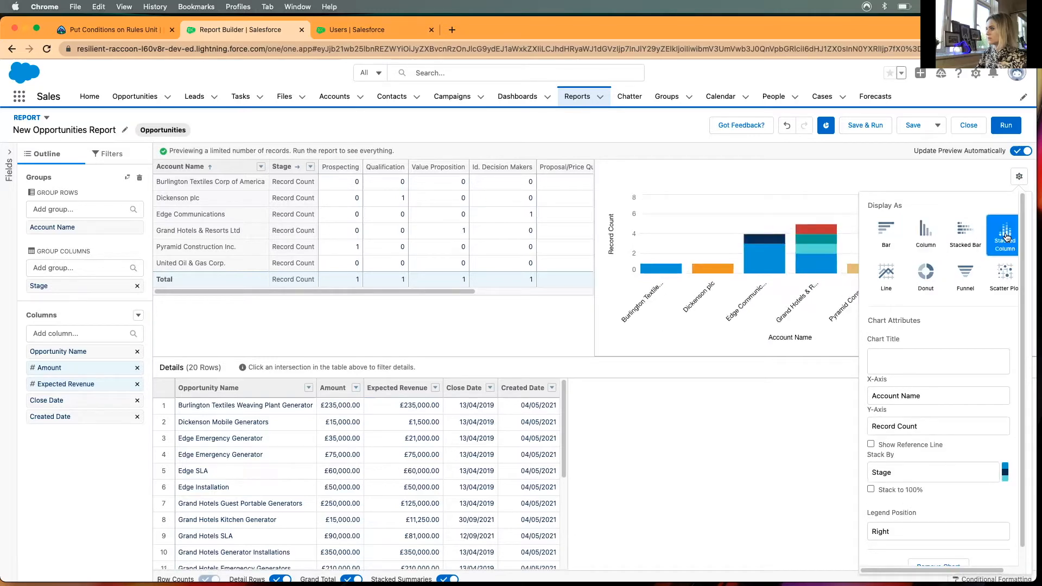
{"action": "left_click", "coordinate": [1019, 178]}
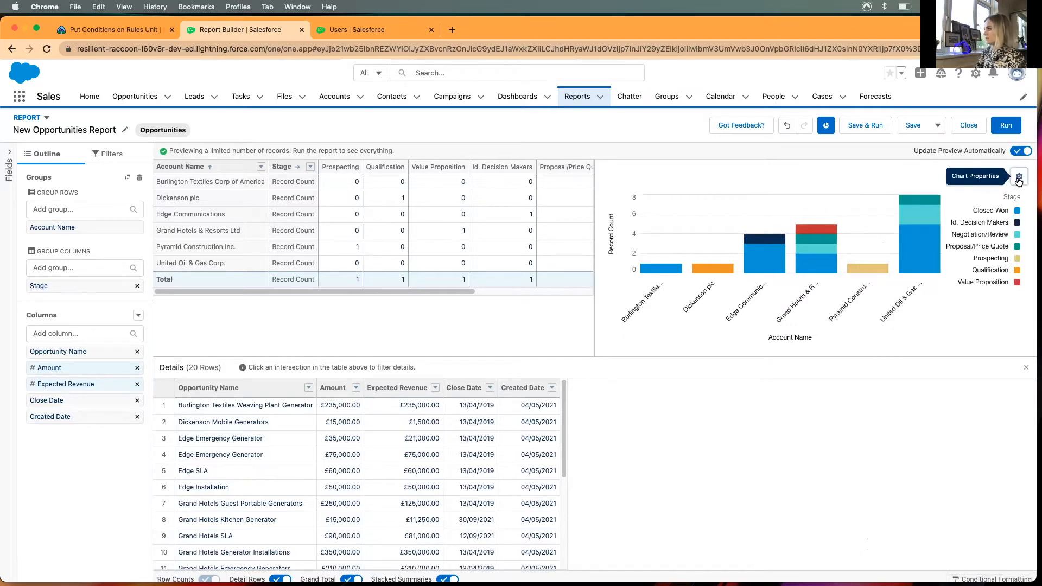
Step: Set the stacked column chart's X-axis to Stage
{"action": "left_click", "coordinate": [1019, 178]}
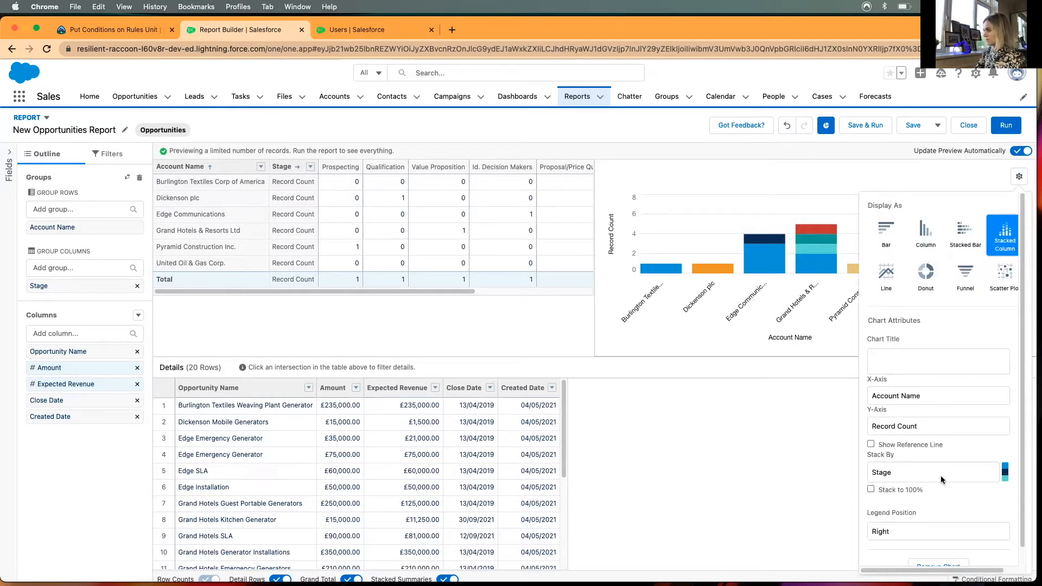
{"action": "left_click", "coordinate": [930, 428]}
{"action": "left_click", "coordinate": [938, 408]}
{"action": "left_click", "coordinate": [936, 400]}
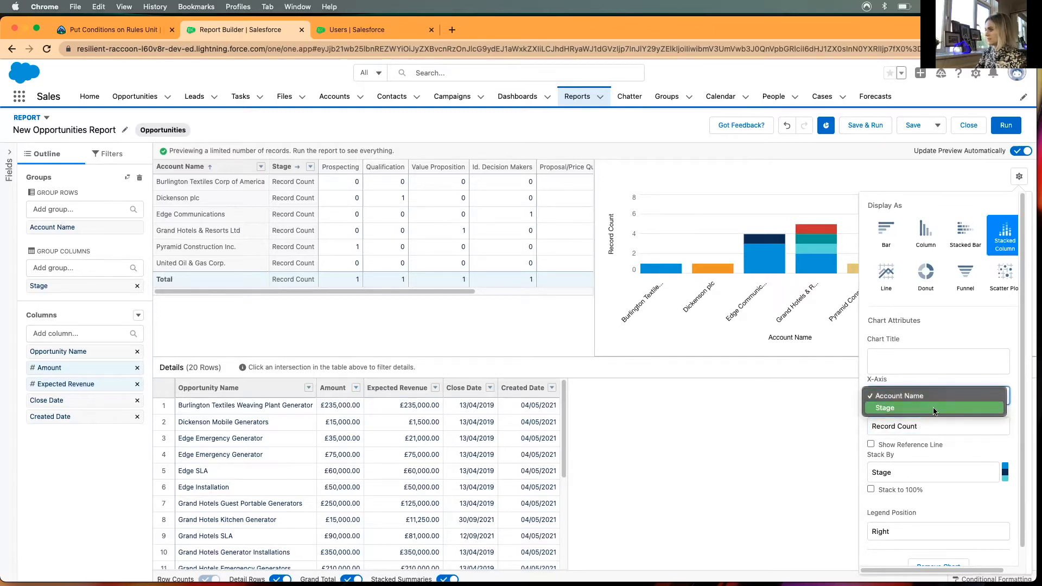
{"action": "left_click", "coordinate": [933, 395]}
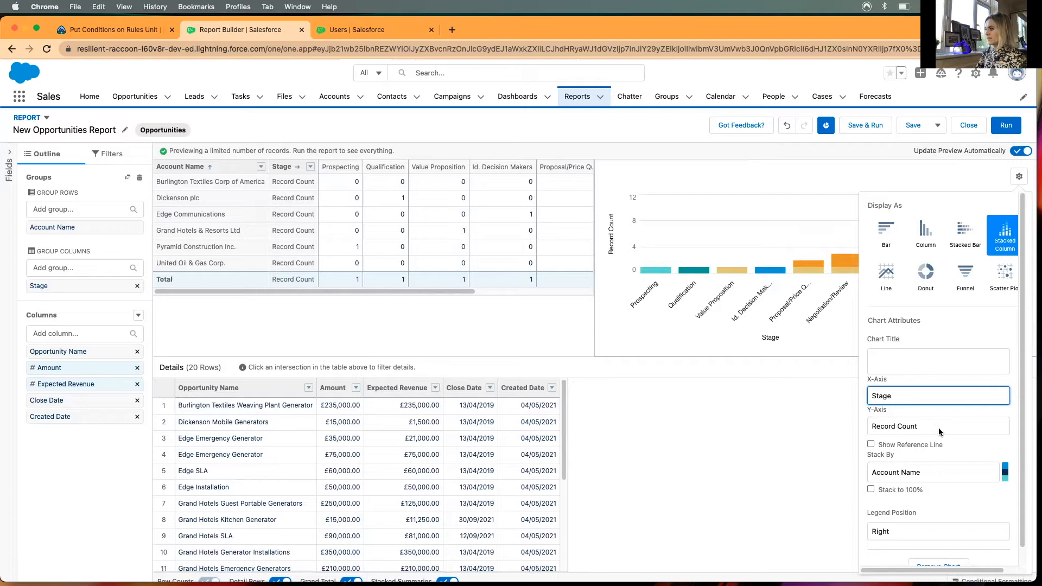
Step: Check the chart's Y-axis and Stack By options without changing them and view the chart by stage
{"action": "left_click", "coordinate": [933, 427]}
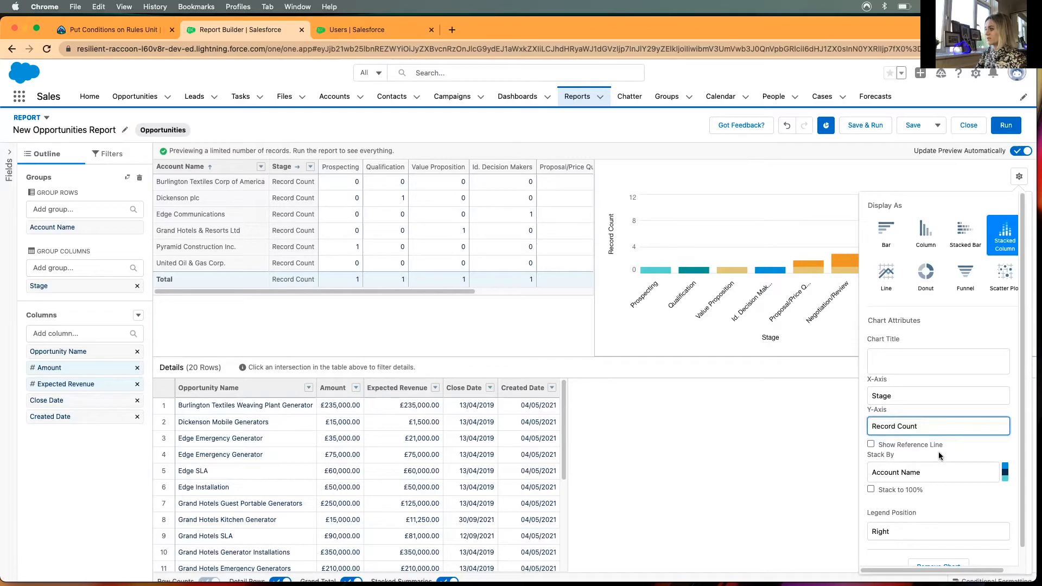
{"action": "left_click", "coordinate": [941, 473]}
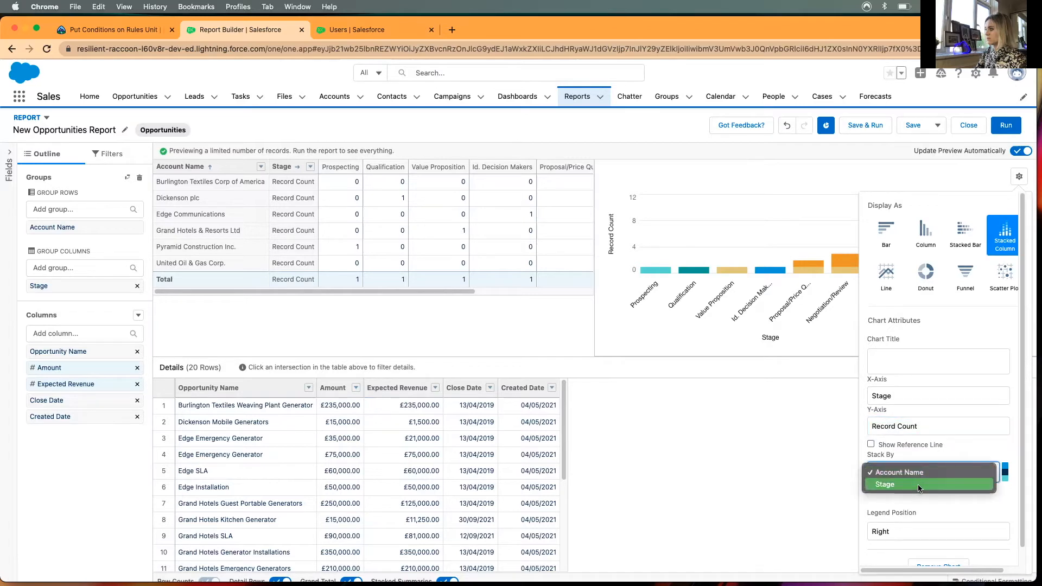
{"action": "left_click", "coordinate": [1007, 376]}
{"action": "left_click", "coordinate": [1018, 178]}
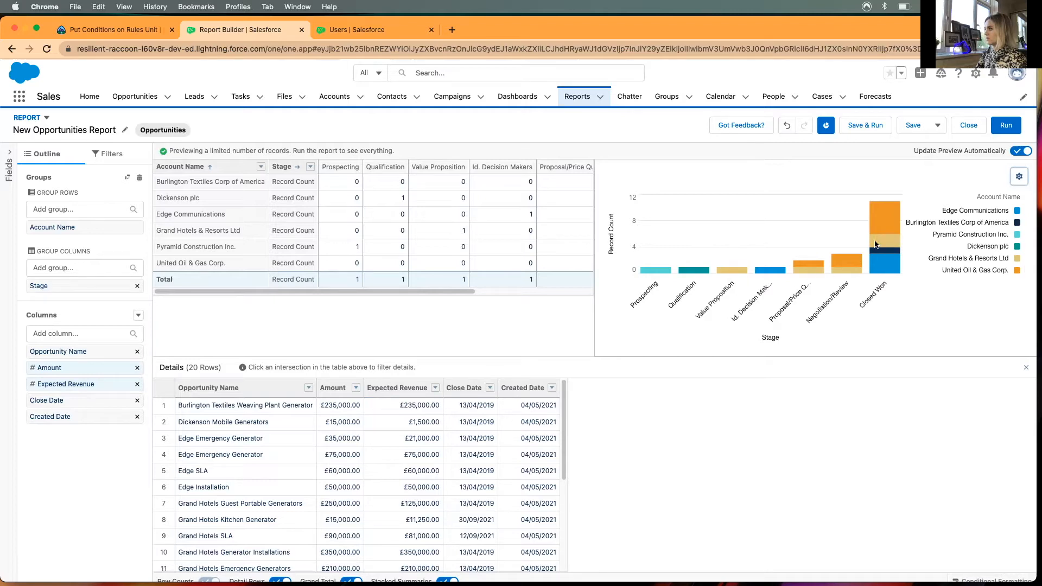
{"action": "left_click", "coordinate": [1019, 178]}
{"action": "left_click", "coordinate": [1018, 177]}
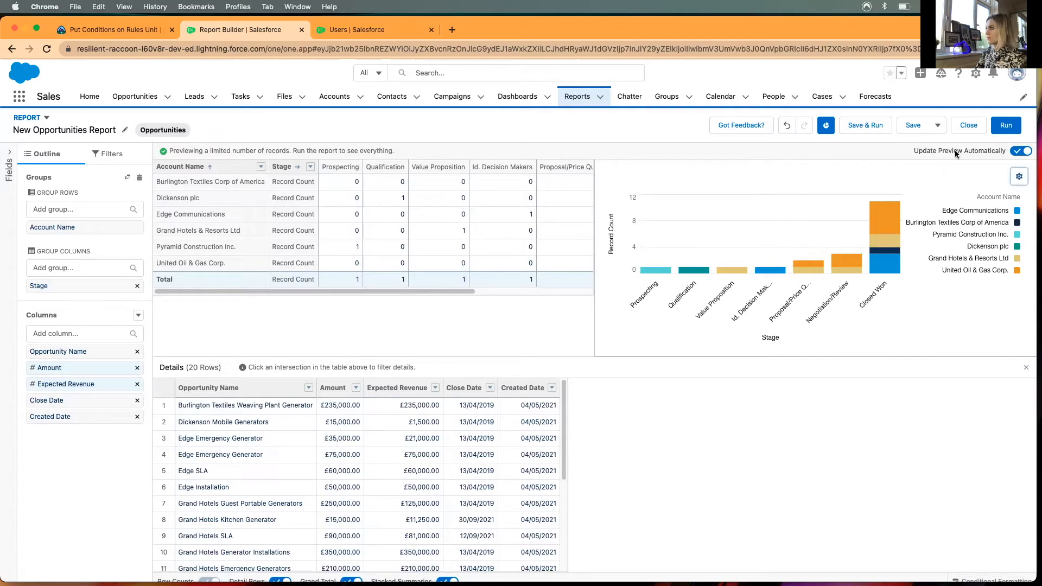
Step: Hide the chart, look through the opportunity details and turn off the detail rows
{"action": "left_click", "coordinate": [825, 130]}
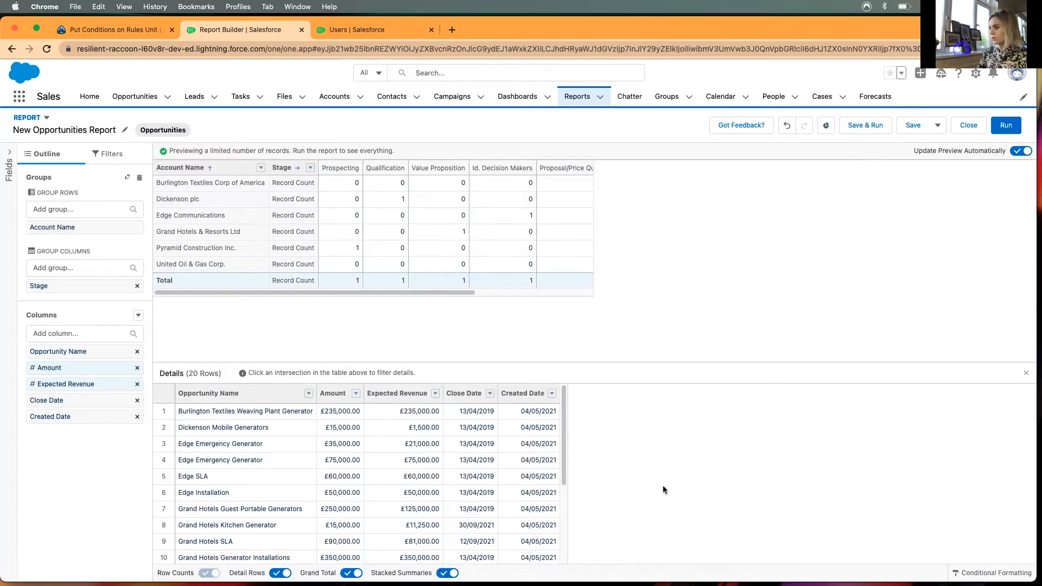
{"action": "scroll", "coordinate": [454, 457], "scroll_direction": "down", "scroll_amount": 5}
{"action": "scroll", "coordinate": [452, 460], "scroll_direction": "up", "scroll_amount": 2}
{"action": "scroll", "coordinate": [452, 462], "scroll_direction": "up", "scroll_amount": 4}
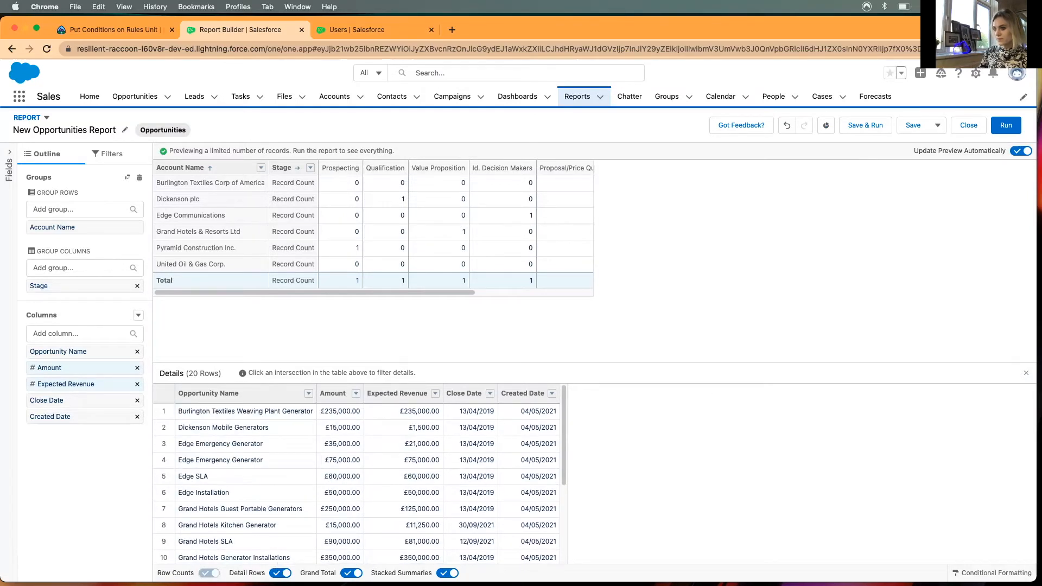
{"action": "left_click", "coordinate": [281, 573]}
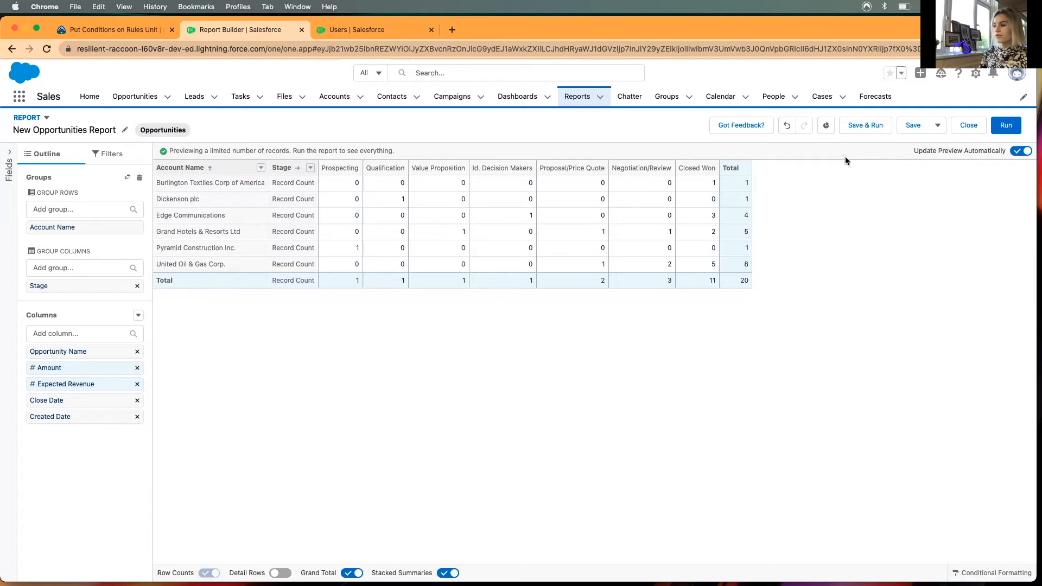
Step: Save the report as New Opportunities Report in the Private Reports folder and run it
{"action": "left_click", "coordinate": [860, 125]}
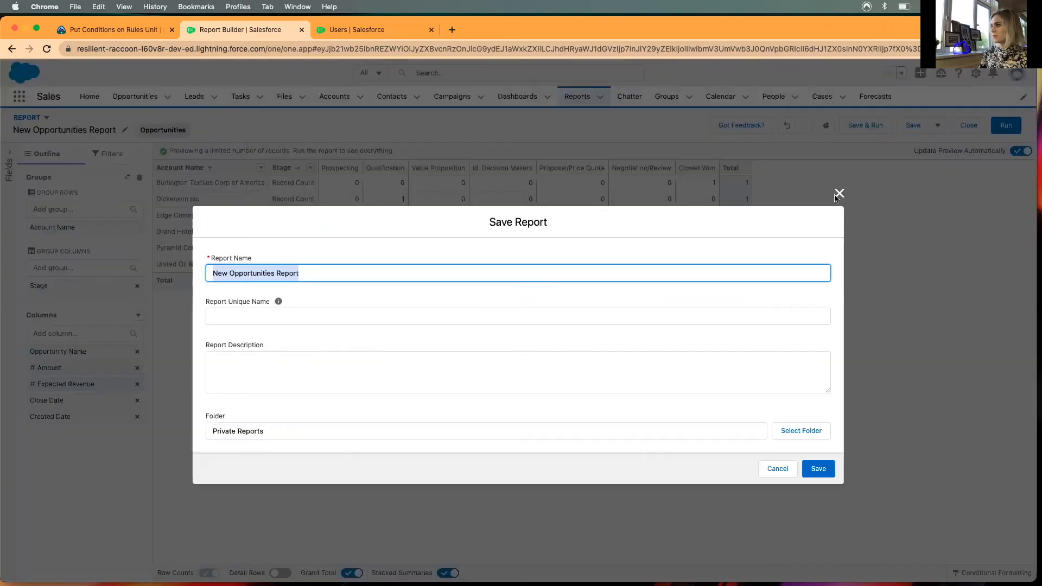
{"action": "left_click", "coordinate": [353, 296]}
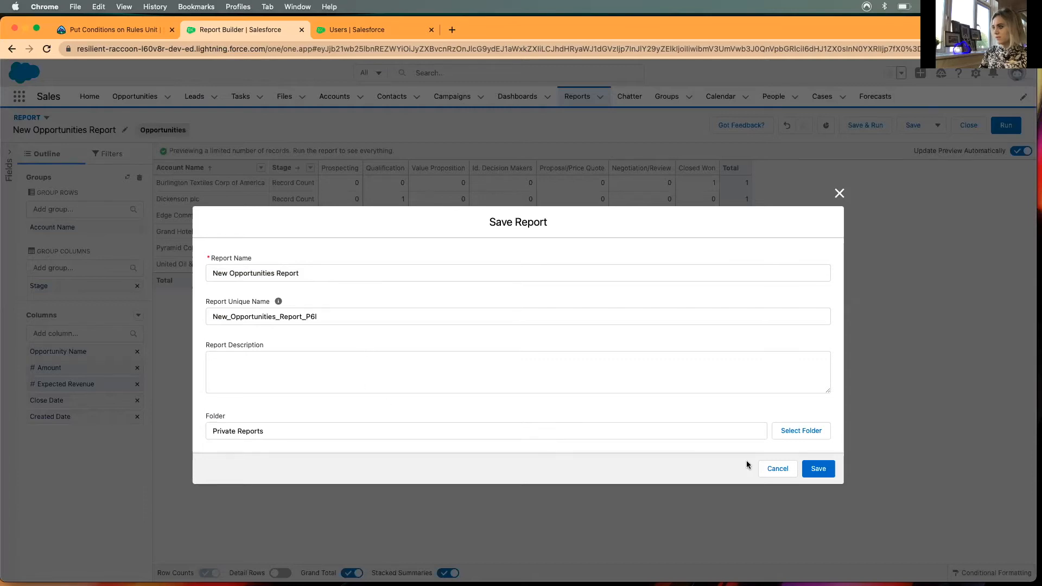
{"action": "left_click", "coordinate": [819, 468]}
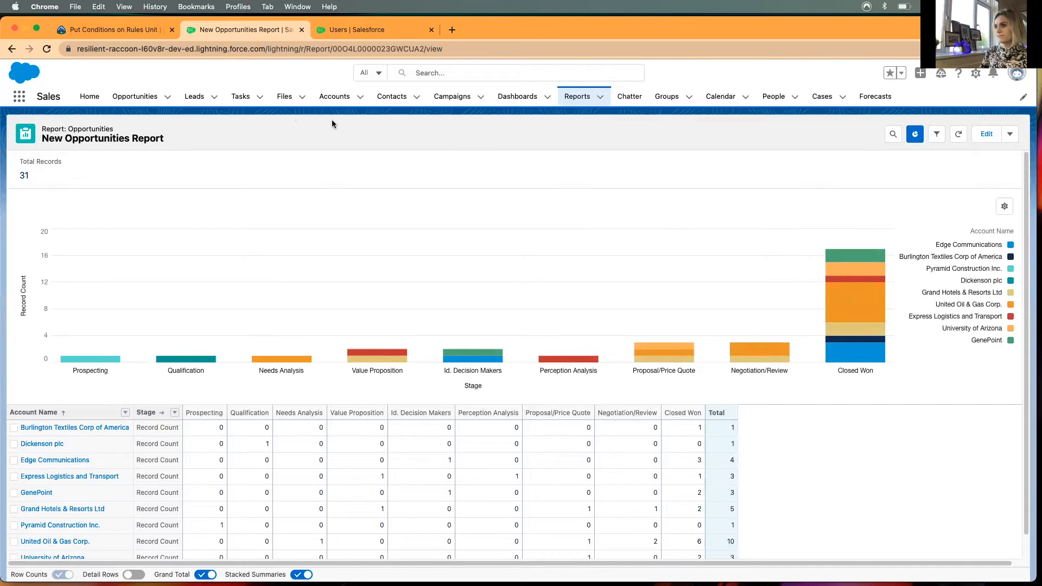
Step: Open the Grand Hotels & Resorts Ltd account record and edit its page layout in Lightning App Builder
{"action": "left_click", "coordinate": [334, 96]}
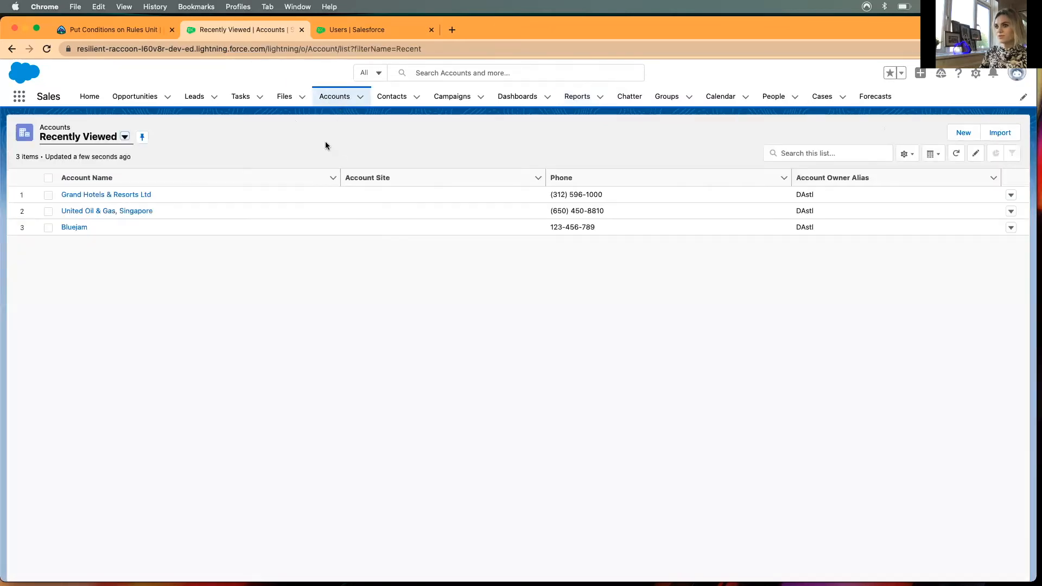
{"action": "left_click", "coordinate": [108, 196]}
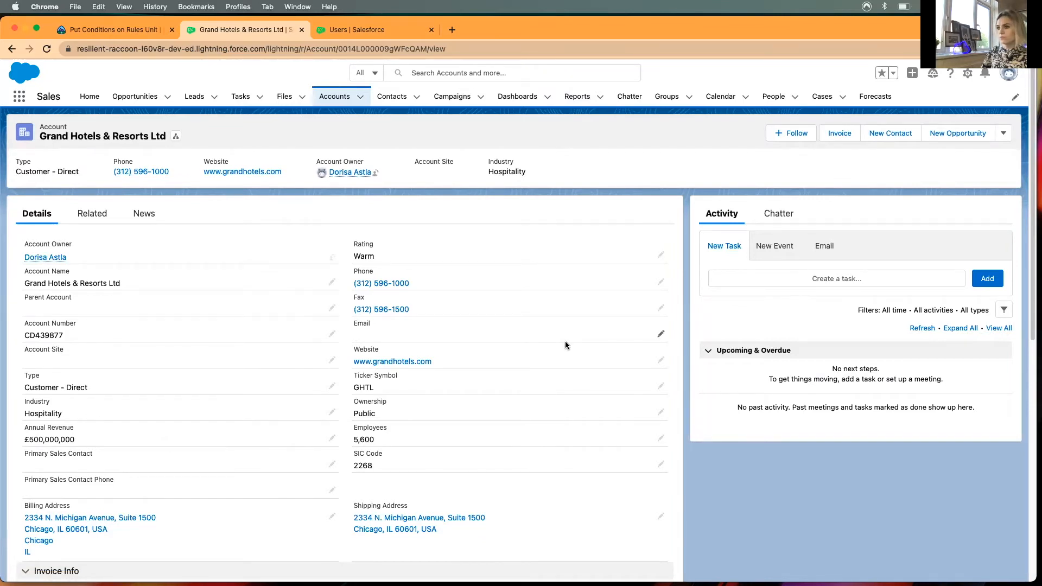
{"action": "left_click", "coordinate": [967, 75]}
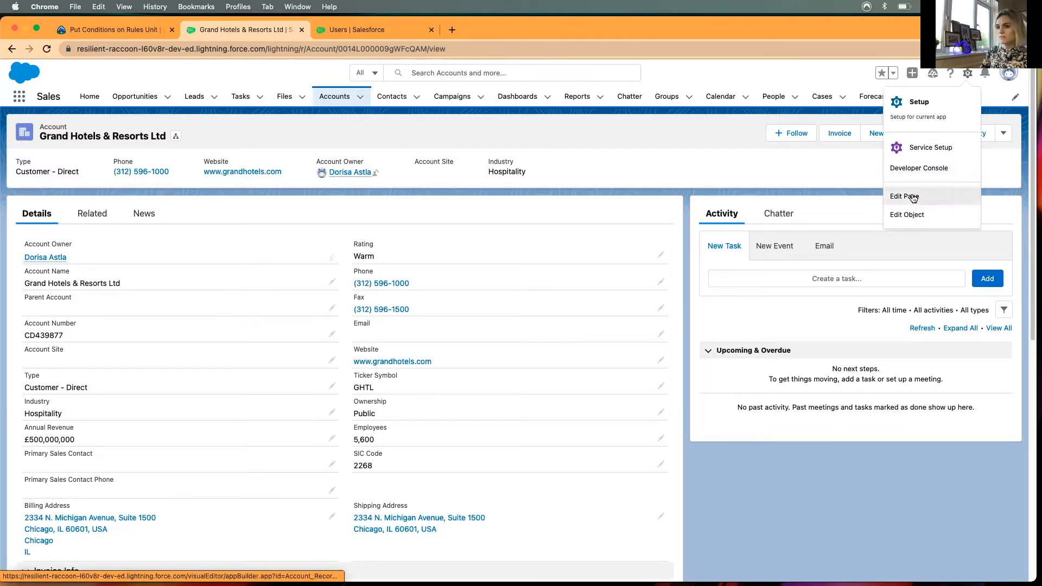
{"action": "left_click", "coordinate": [913, 197]}
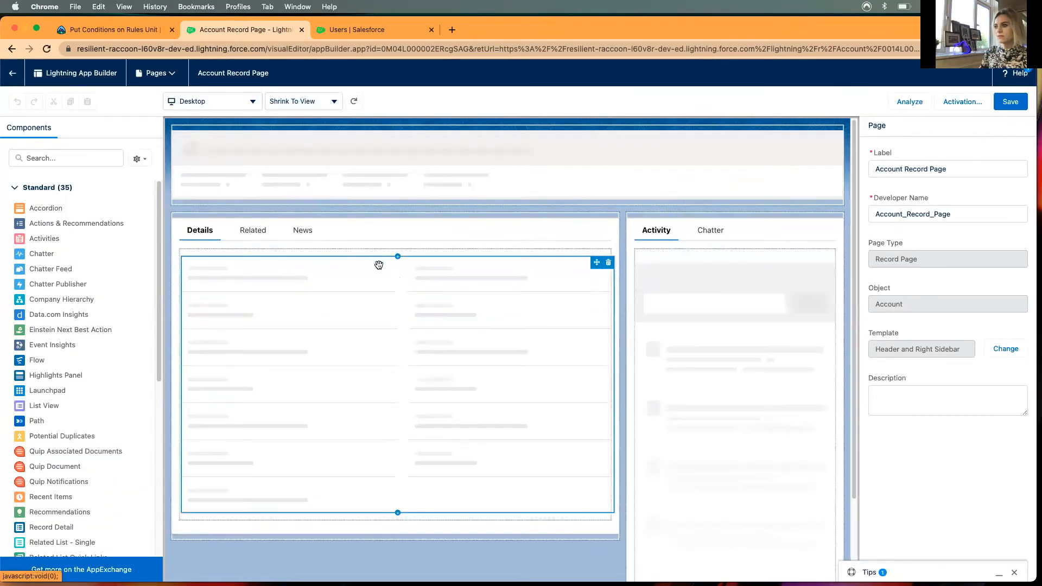
Step: Replace the News tab on the account record page with a new tab labelled Report
{"action": "left_click", "coordinate": [304, 234]}
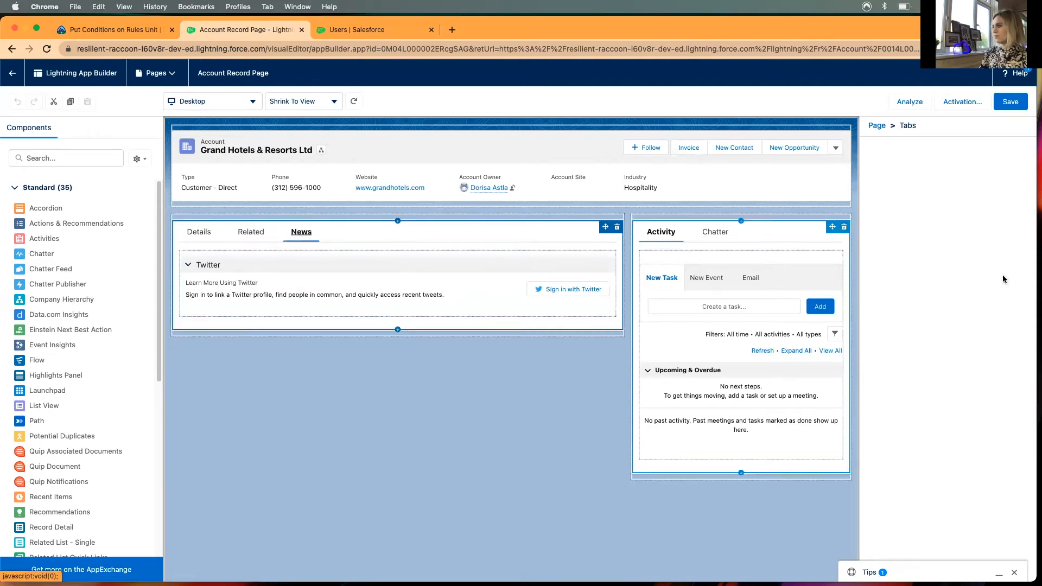
{"action": "left_click", "coordinate": [1021, 259]}
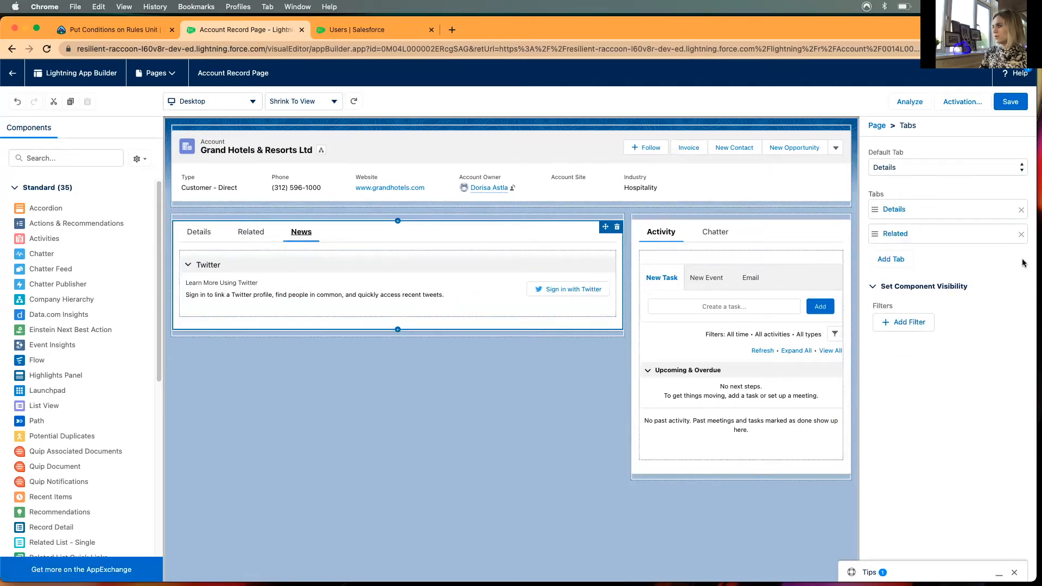
{"action": "left_click", "coordinate": [891, 260]}
{"action": "left_click", "coordinate": [921, 260]}
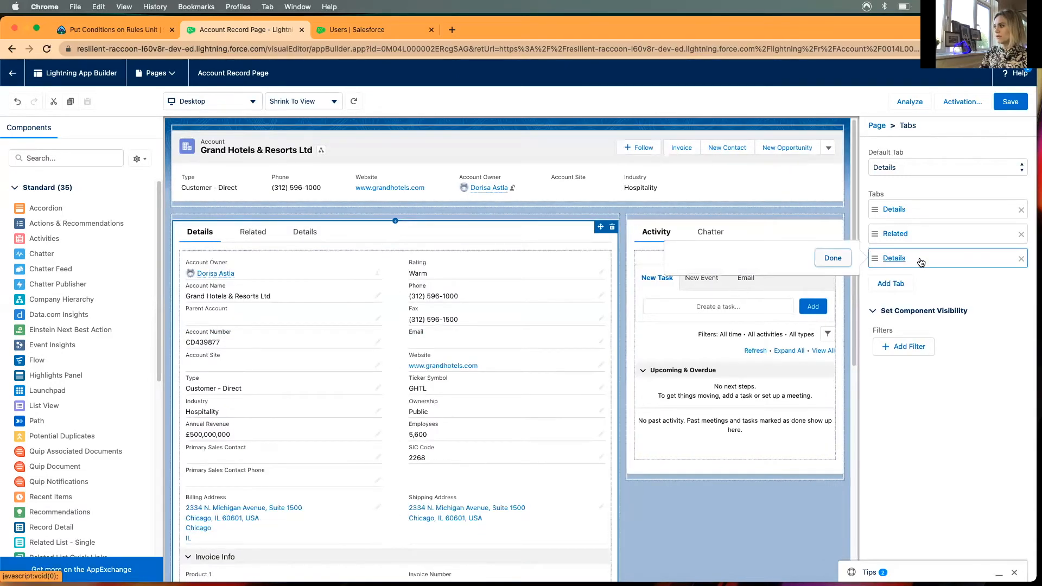
{"action": "left_click", "coordinate": [766, 279]}
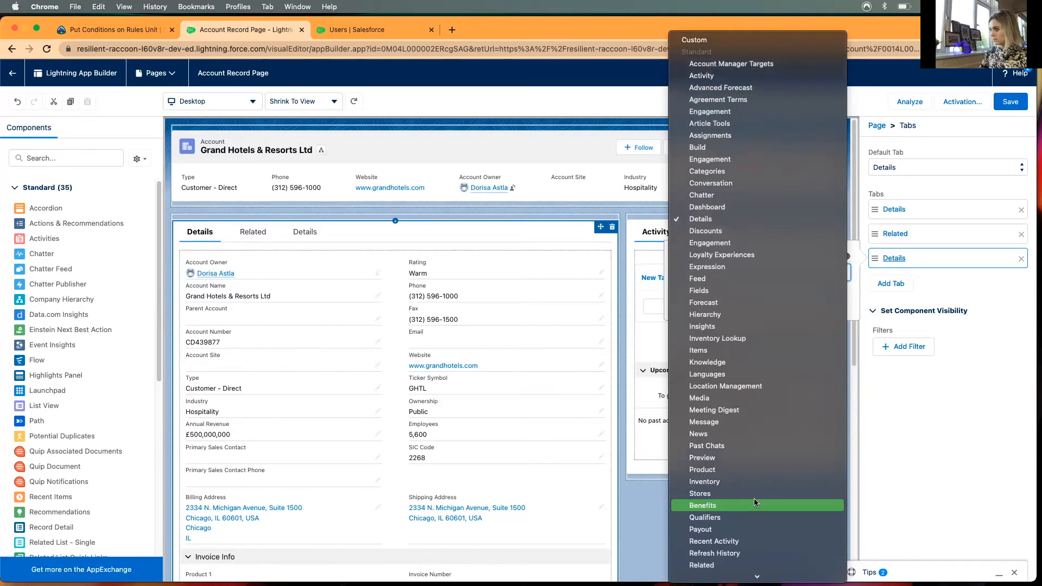
{"action": "scroll", "coordinate": [753, 498], "scroll_direction": "down", "scroll_amount": 3}
{"action": "left_click", "coordinate": [740, 506]}
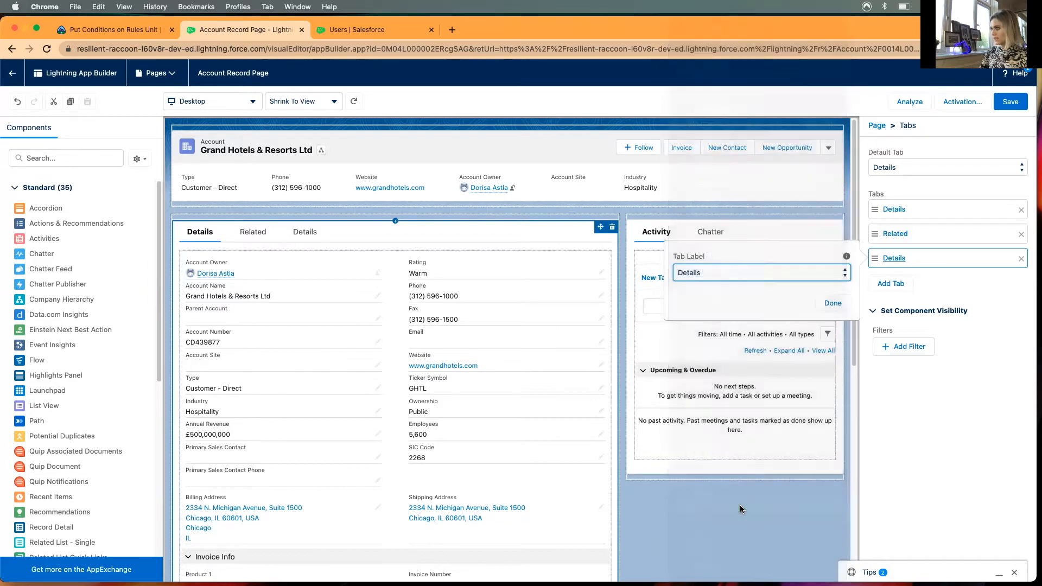
{"action": "left_click", "coordinate": [830, 303]}
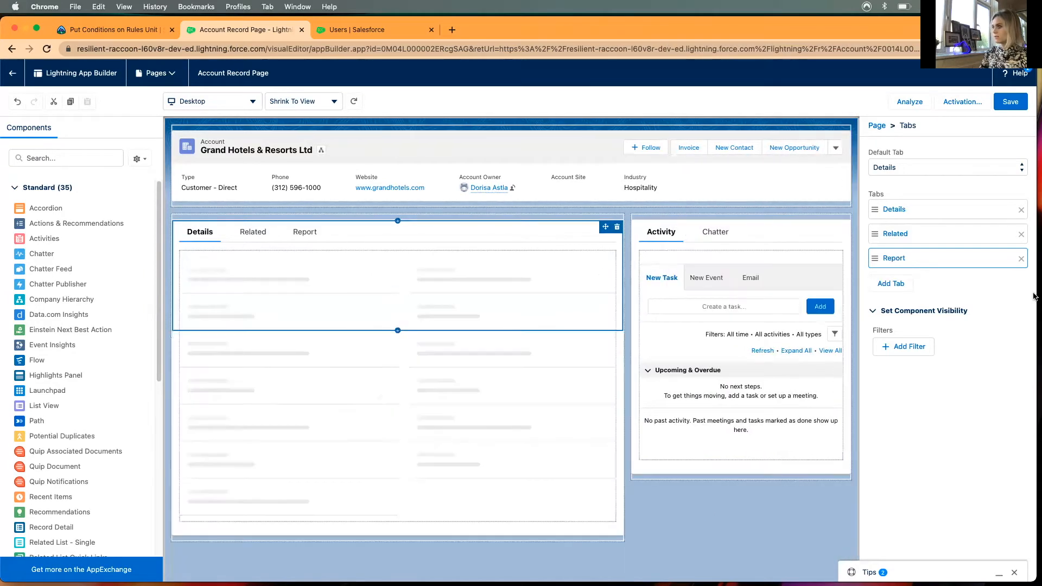
Step: Add a Report Chart component to the Report tab of the account record page
{"action": "left_click", "coordinate": [305, 236]}
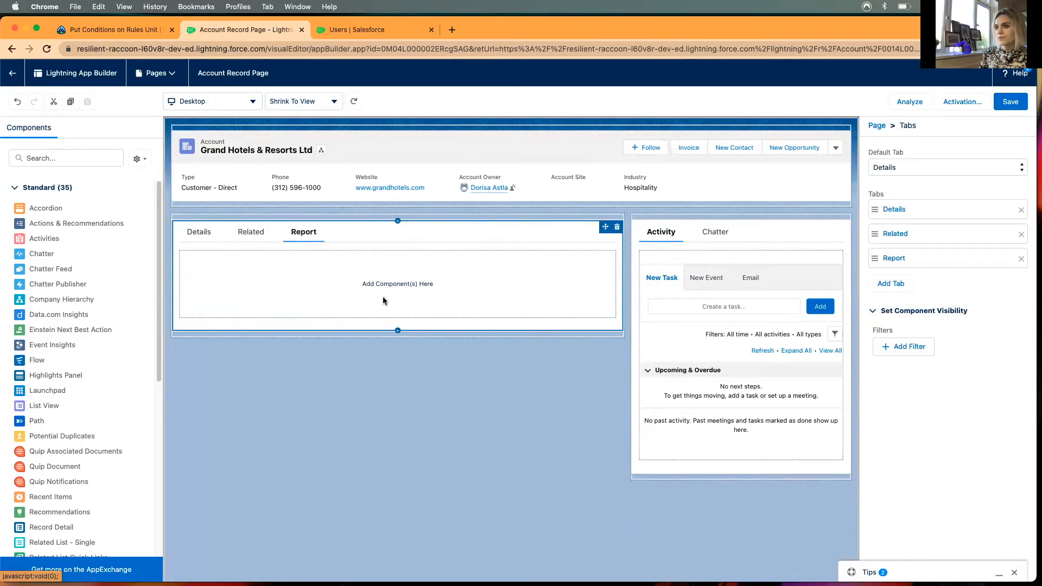
{"action": "scroll", "coordinate": [93, 369], "scroll_direction": "down", "scroll_amount": 6}
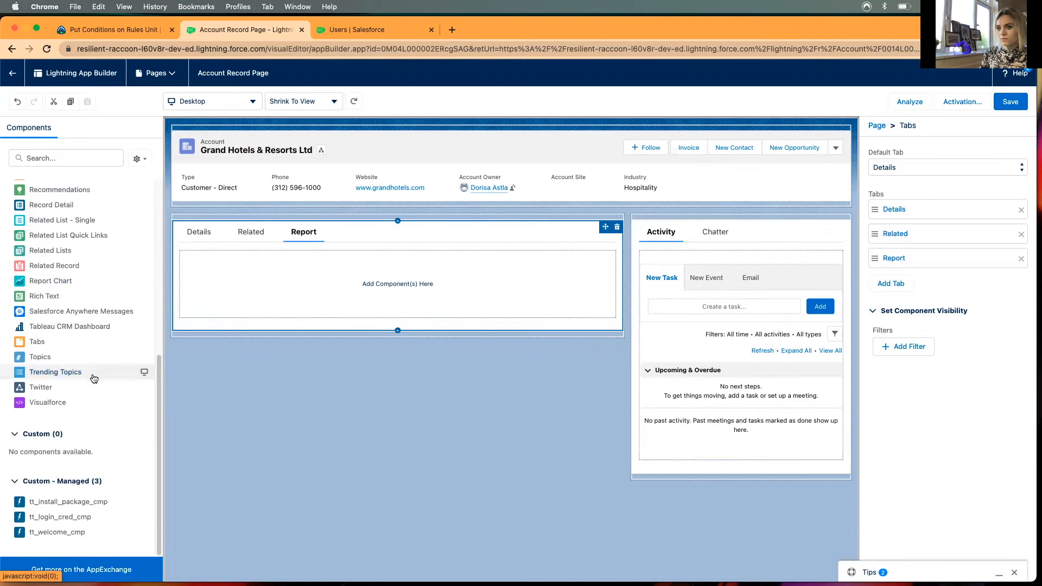
{"action": "left_click_drag", "start_coordinate": [53, 285], "coordinate": [379, 288]}
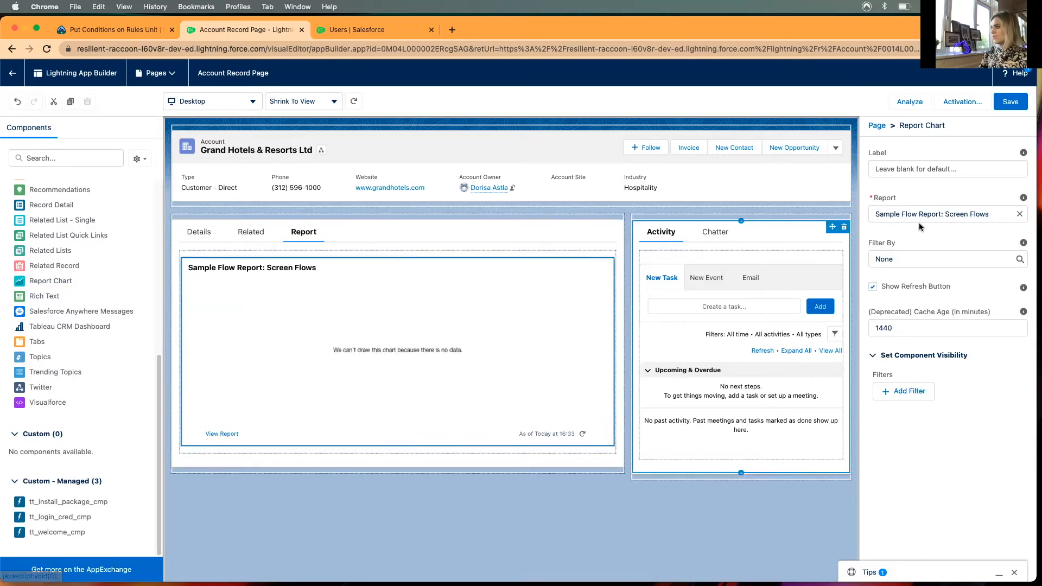
Step: Clear the chart component's preselected report and try to find the opportunities report by searching for "op"
{"action": "left_click", "coordinate": [939, 214]}
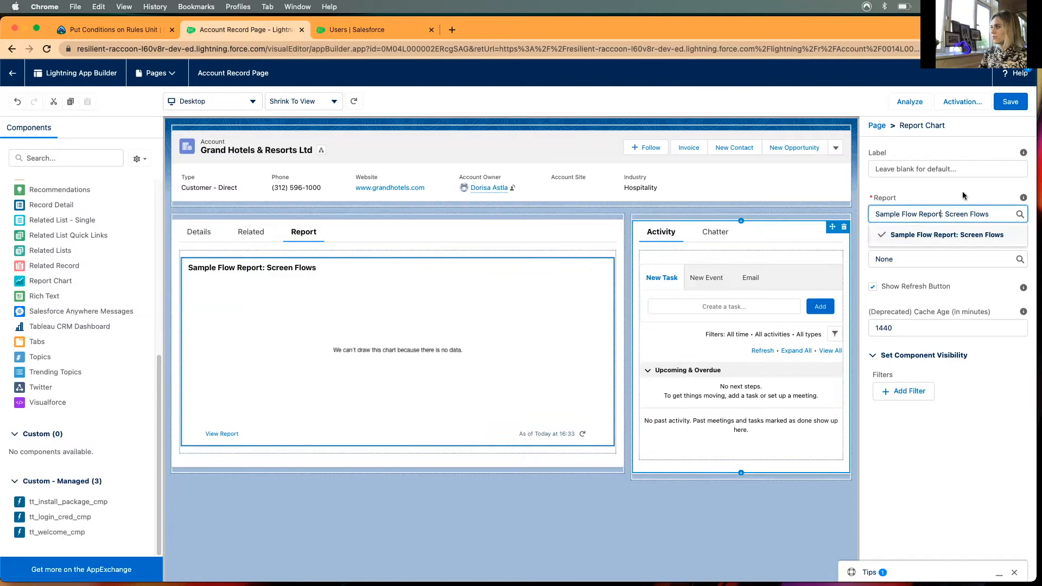
{"action": "left_click", "coordinate": [1020, 215]}
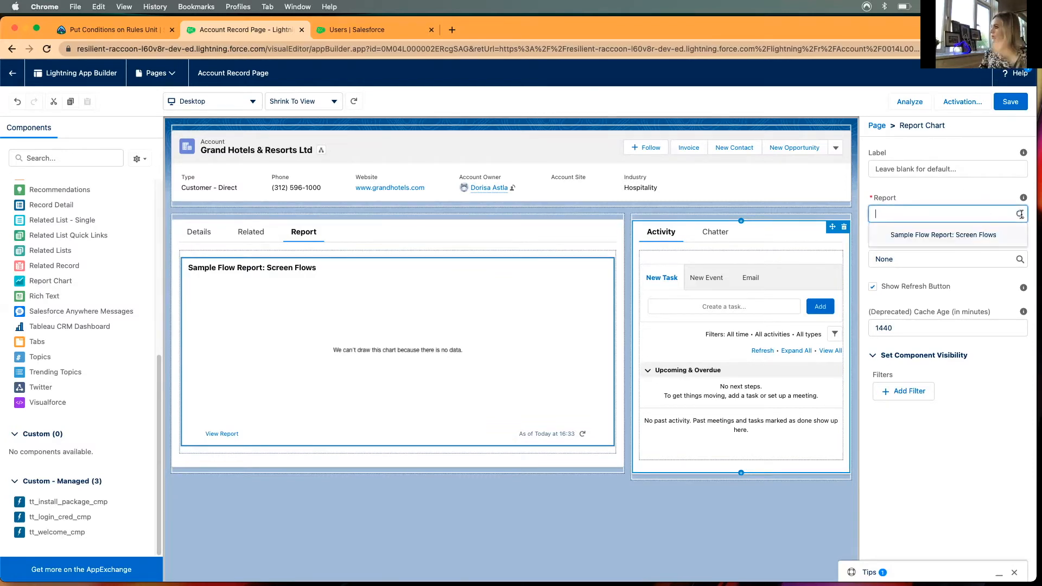
{"action": "left_click", "coordinate": [925, 194]}
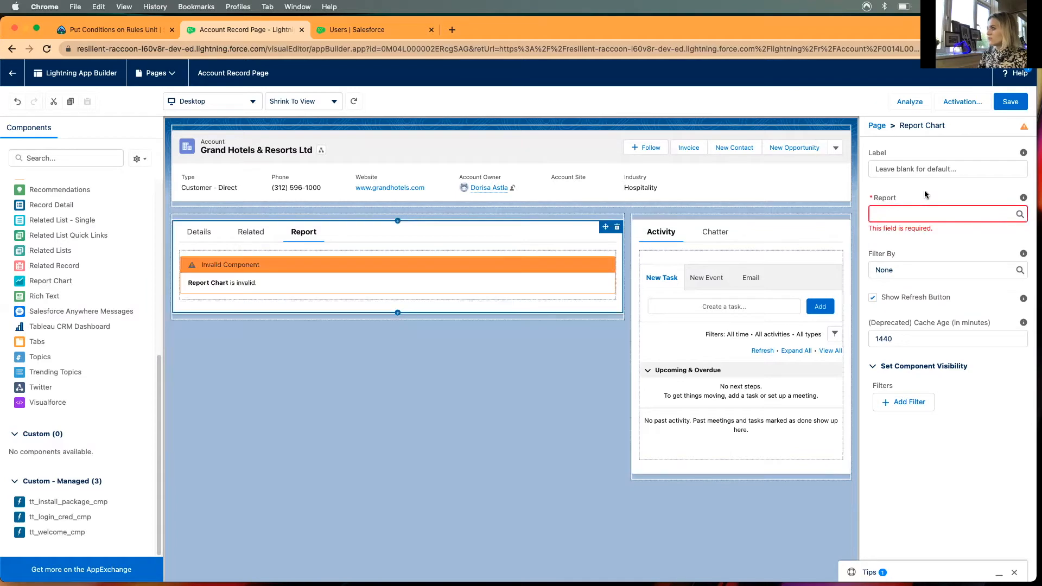
{"action": "left_click", "coordinate": [913, 216]}
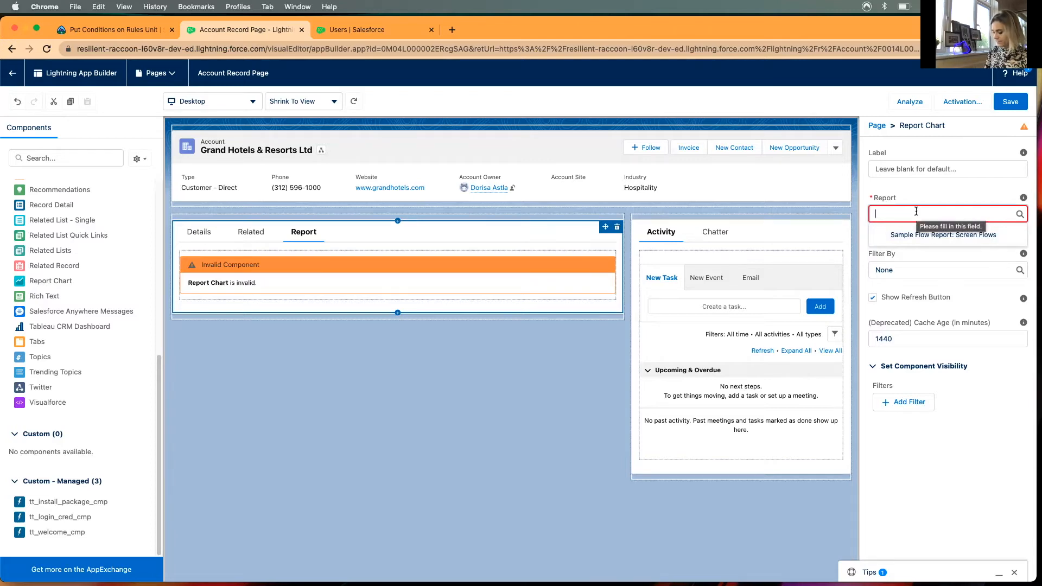
{"action": "type", "text": "op"}
{"action": "key", "text": "BackSpace"}
{"action": "key", "text": "BackSpace"}
{"action": "key", "text": "BackSpace"}
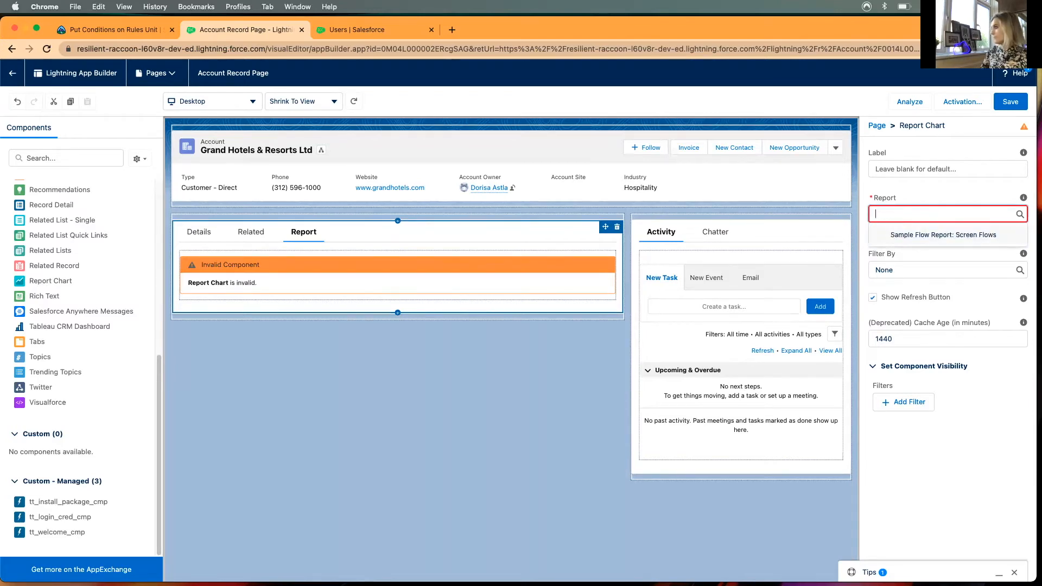
Step: Read the help text of the chart's Report field and leave the page editor without saving
{"action": "mouse_move", "coordinate": [1023, 198]}
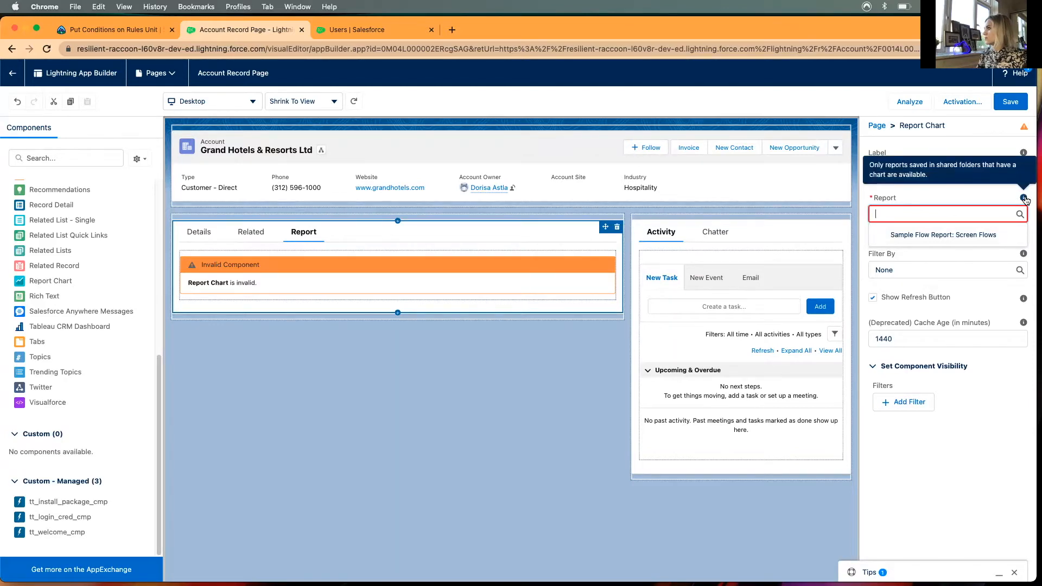
{"action": "left_click", "coordinate": [1025, 199]}
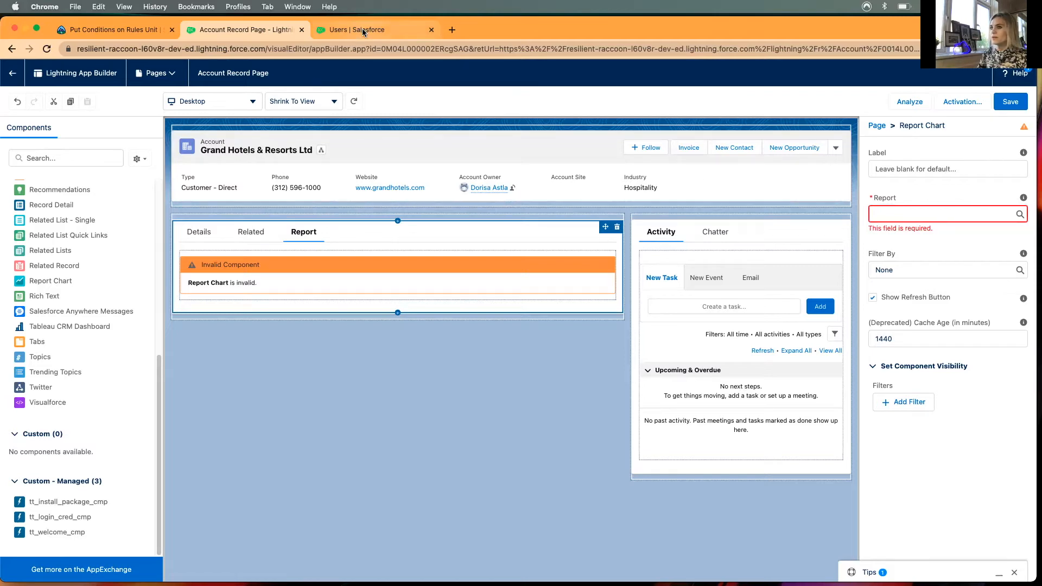
{"action": "left_click", "coordinate": [12, 72]}
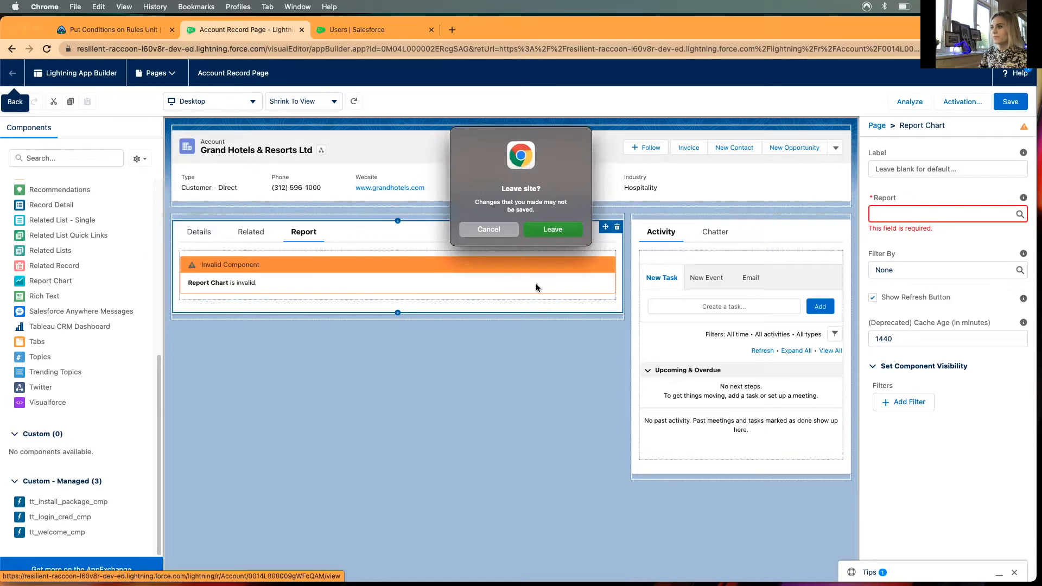
{"action": "left_click", "coordinate": [549, 230]}
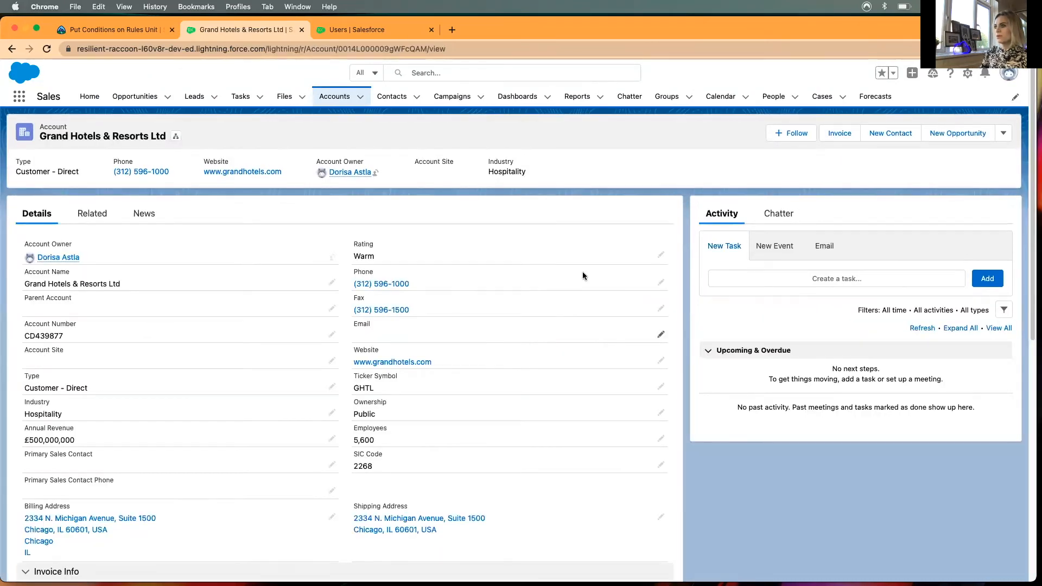
Step: Open New Opportunities Report from the recent reports for editing
{"action": "left_click", "coordinate": [577, 102]}
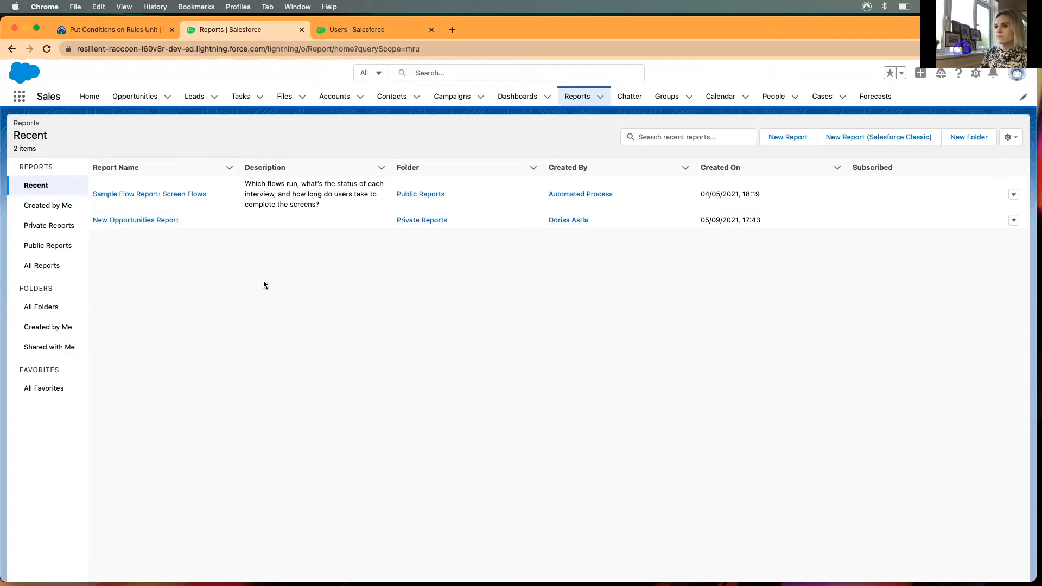
{"action": "left_click", "coordinate": [126, 221]}
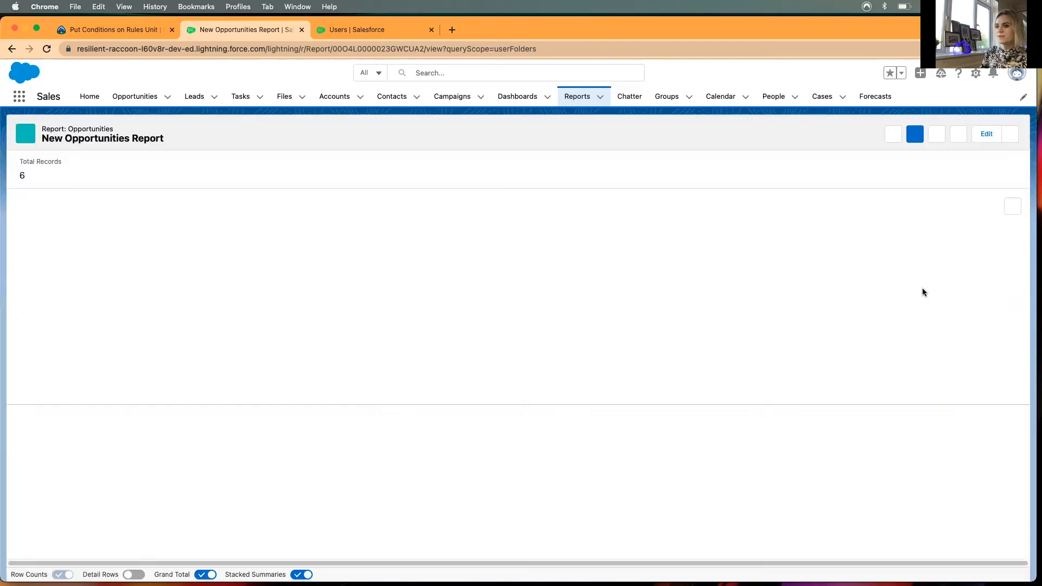
{"action": "left_click", "coordinate": [987, 135]}
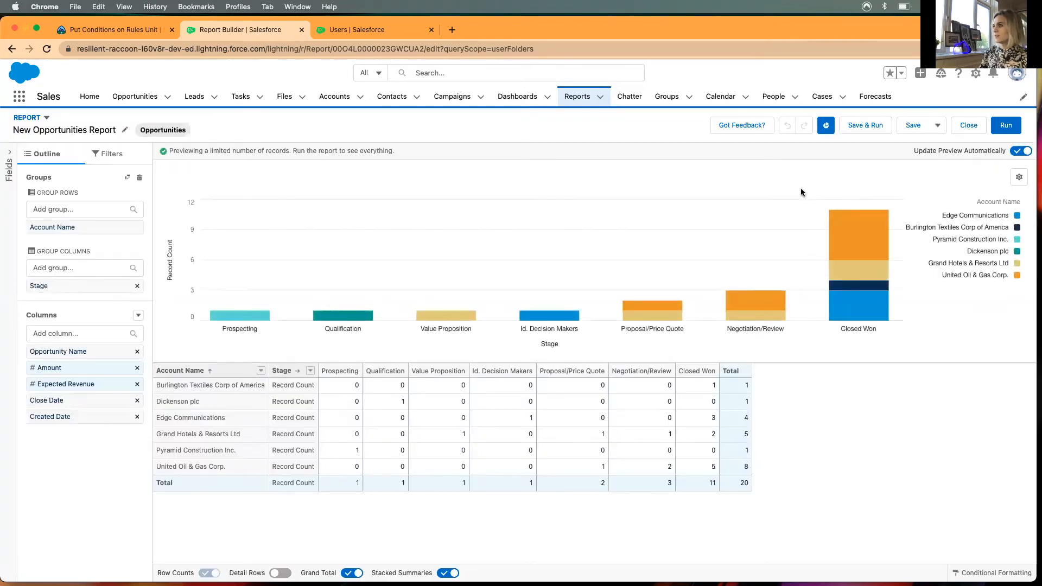
Step: Change the report's folder to Public Reports, then save and run the report
{"action": "left_click", "coordinate": [938, 125]}
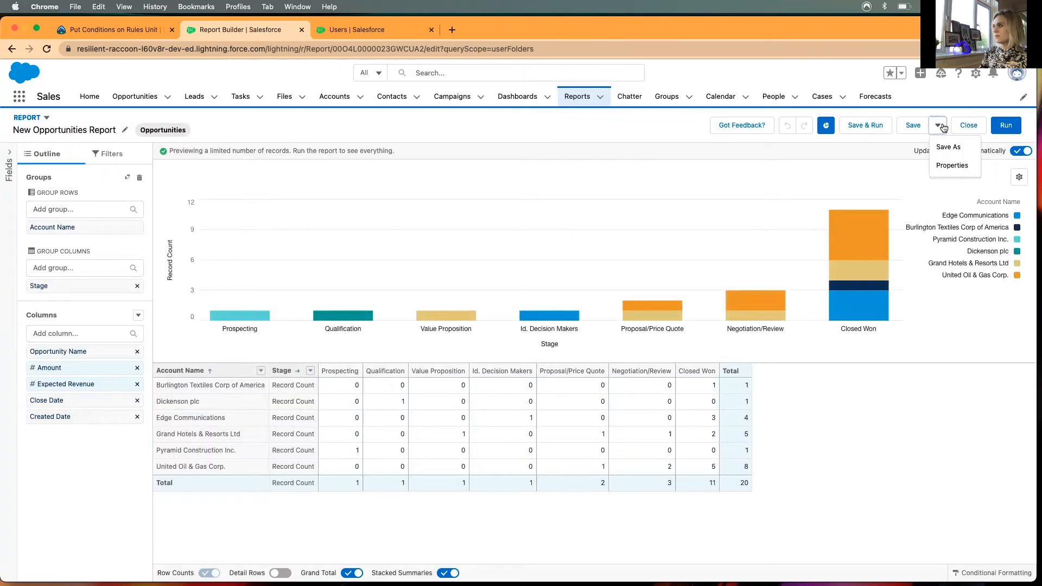
{"action": "left_click", "coordinate": [946, 172]}
{"action": "left_click", "coordinate": [359, 298]}
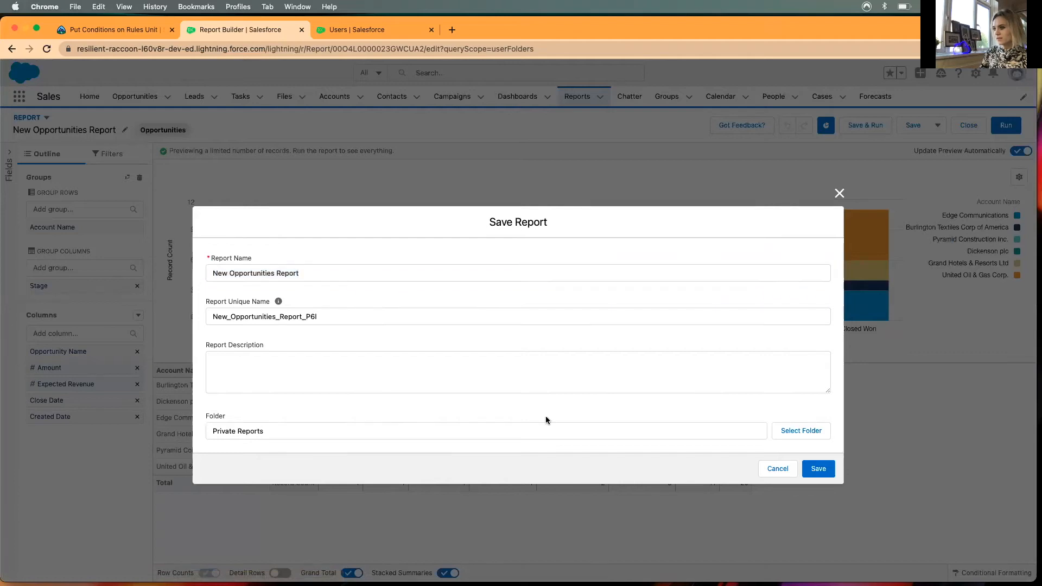
{"action": "left_click", "coordinate": [799, 431]}
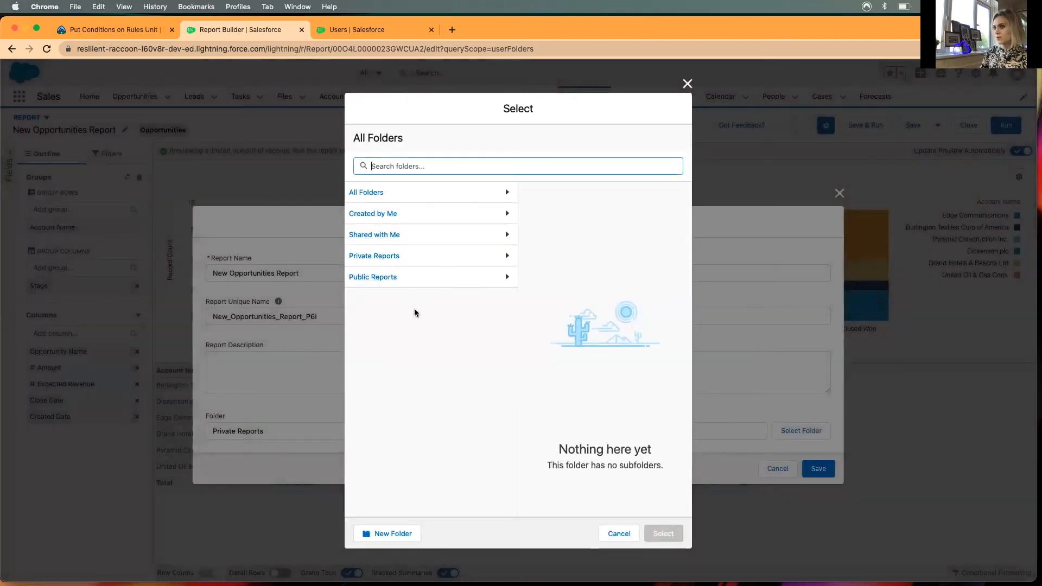
{"action": "left_click", "coordinate": [428, 278]}
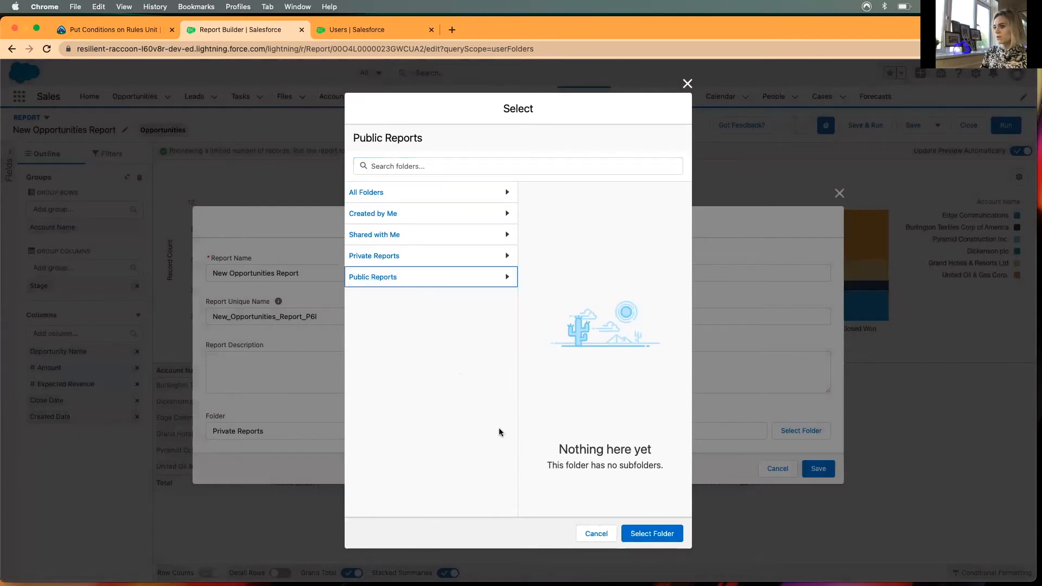
{"action": "left_click", "coordinate": [651, 534]}
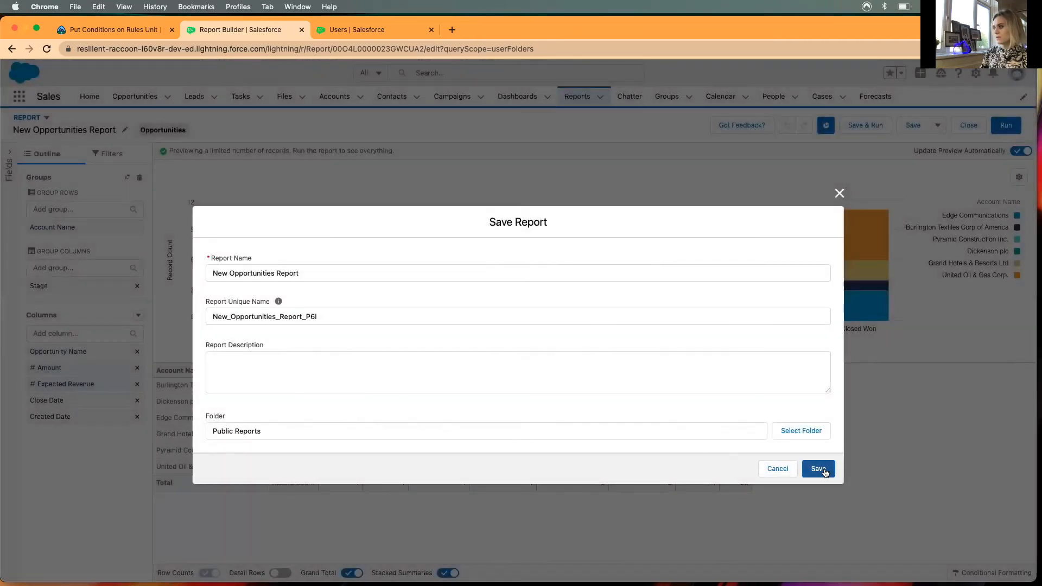
{"action": "left_click", "coordinate": [819, 470]}
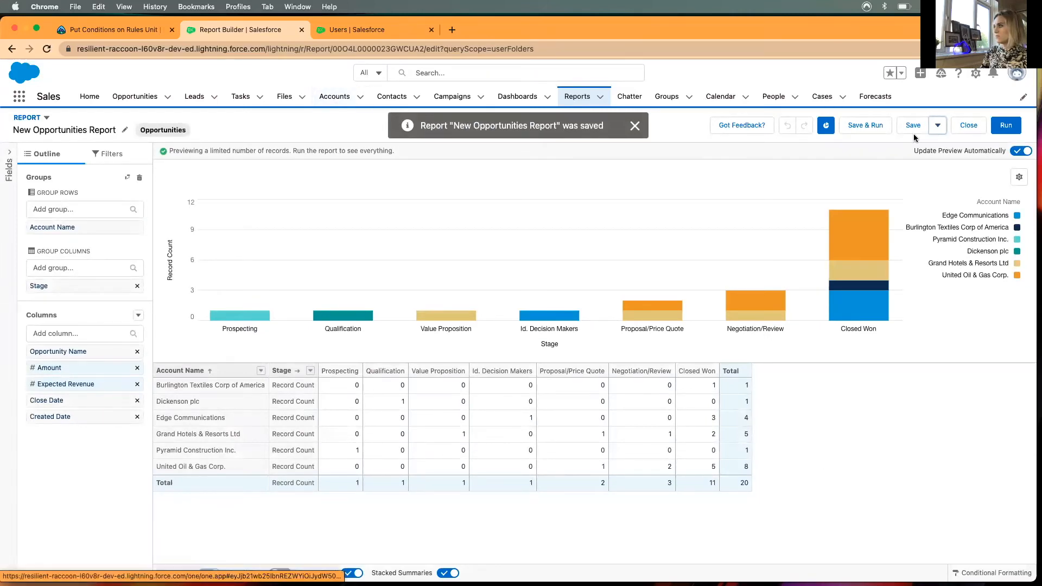
{"action": "left_click", "coordinate": [864, 125]}
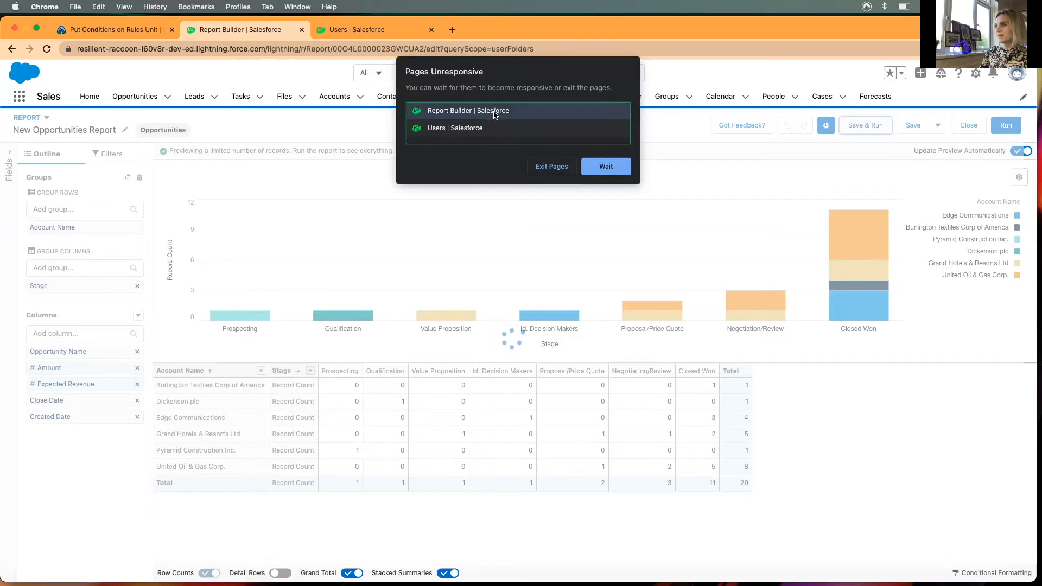
{"action": "left_click", "coordinate": [605, 166]}
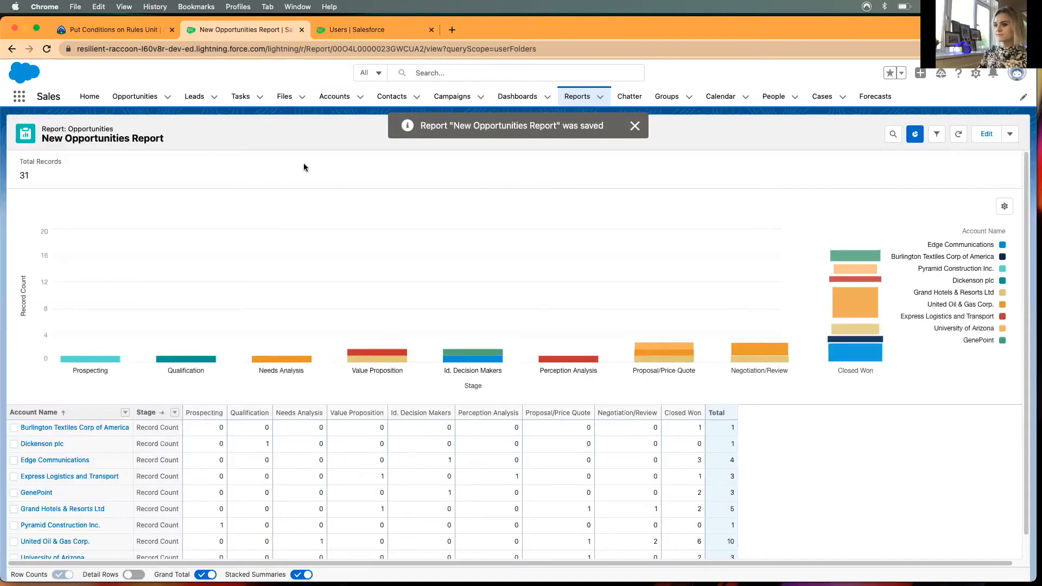
Step: Open the Grand Hotels & Resorts Ltd account and start editing its record page
{"action": "left_click", "coordinate": [334, 98]}
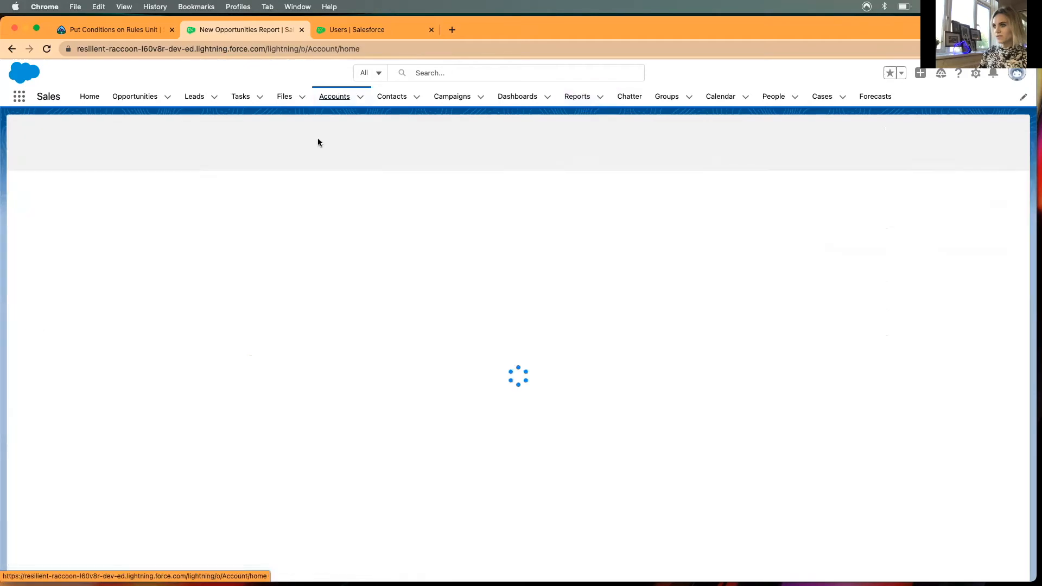
{"action": "left_click", "coordinate": [108, 195]}
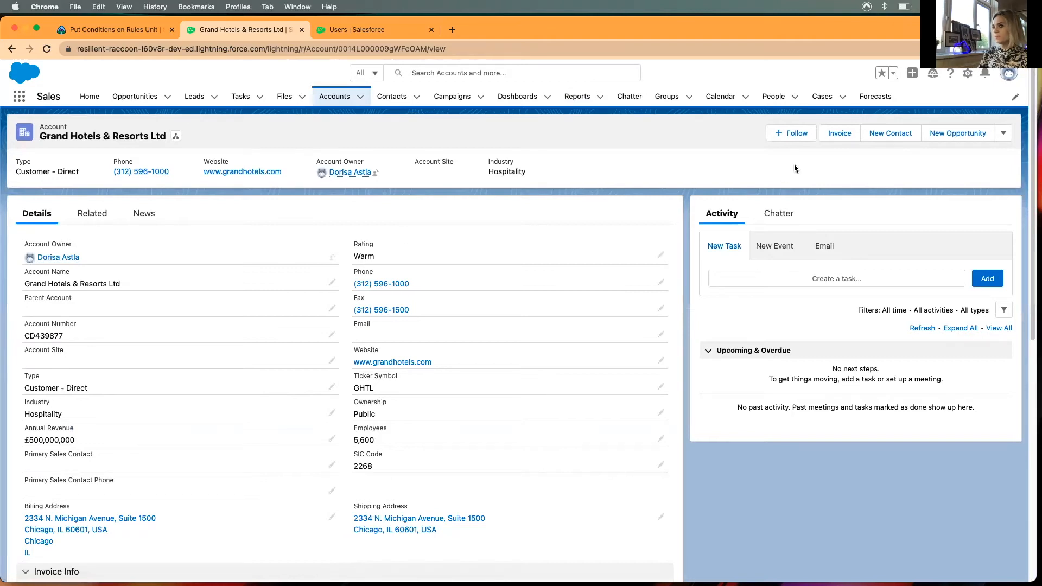
{"action": "left_click", "coordinate": [967, 73]}
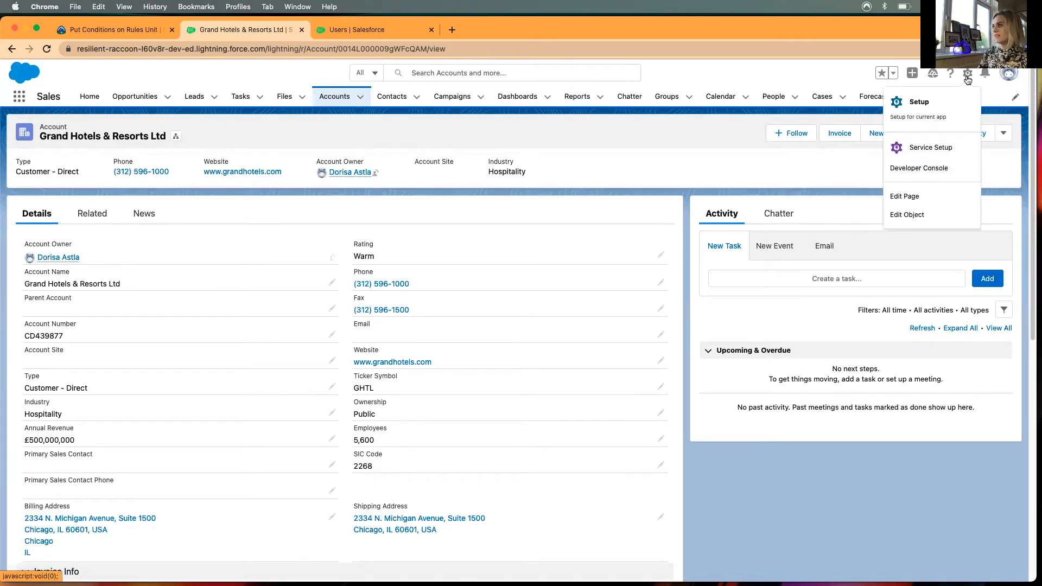
{"action": "left_click", "coordinate": [923, 198]}
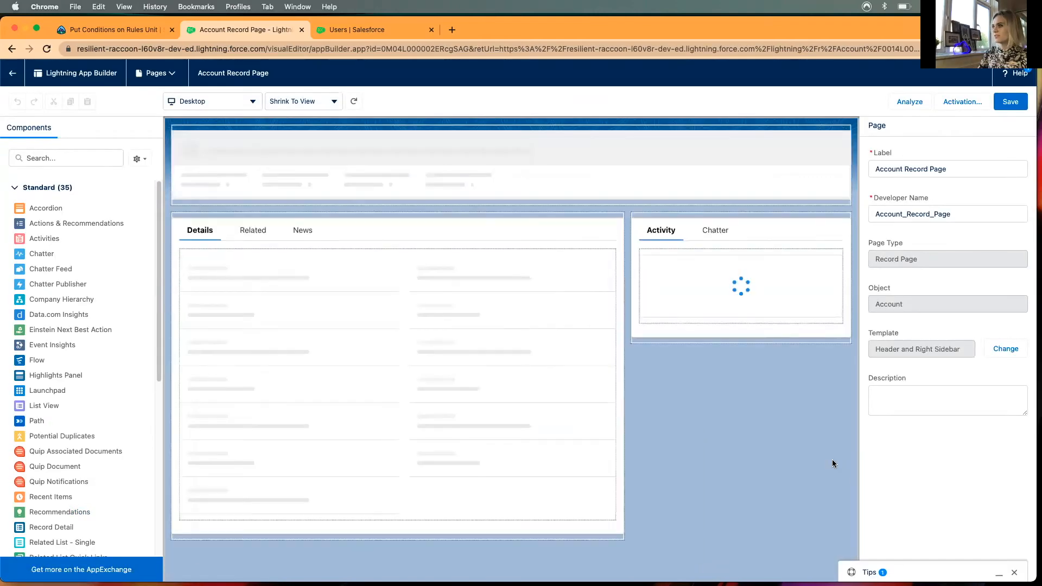
Step: Remove the News tab from the account page's main tab set and add a new tab with the standard label Report
{"action": "left_click", "coordinate": [305, 230]}
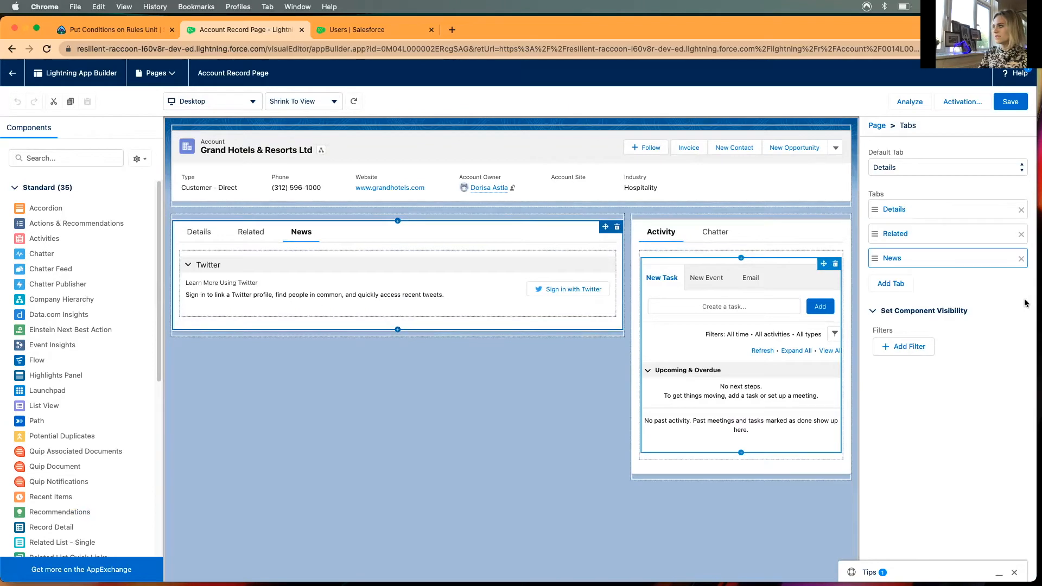
{"action": "left_click", "coordinate": [1021, 260]}
{"action": "left_click", "coordinate": [890, 259]}
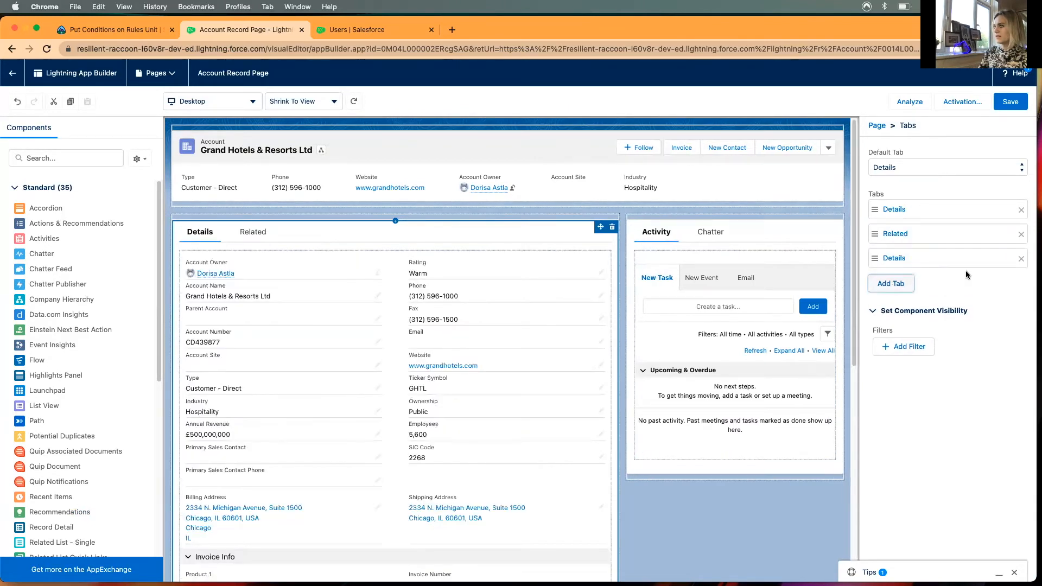
{"action": "left_click", "coordinate": [905, 266]}
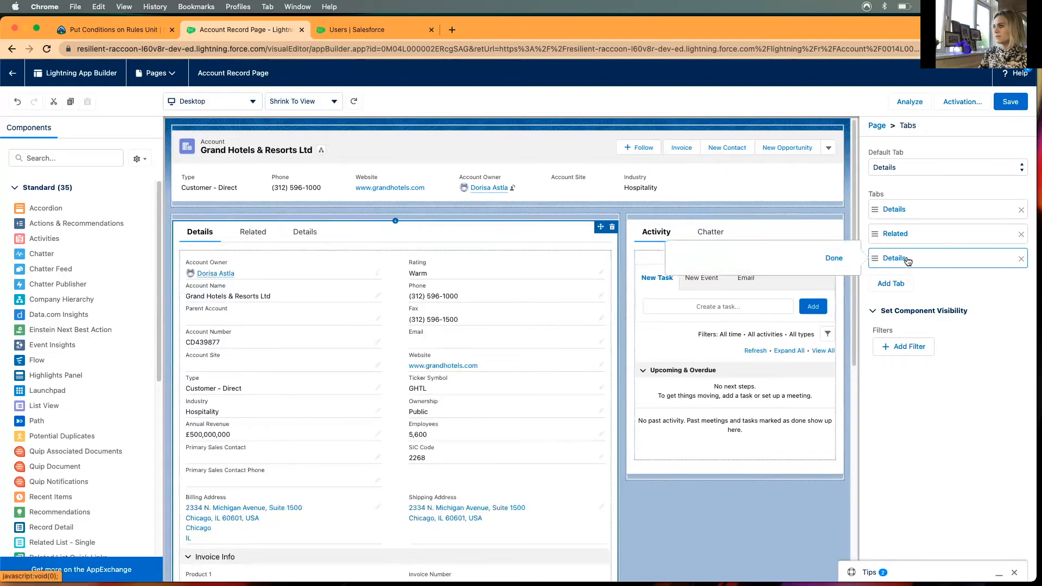
{"action": "left_click", "coordinate": [735, 274]}
{"action": "type", "text": "r"}
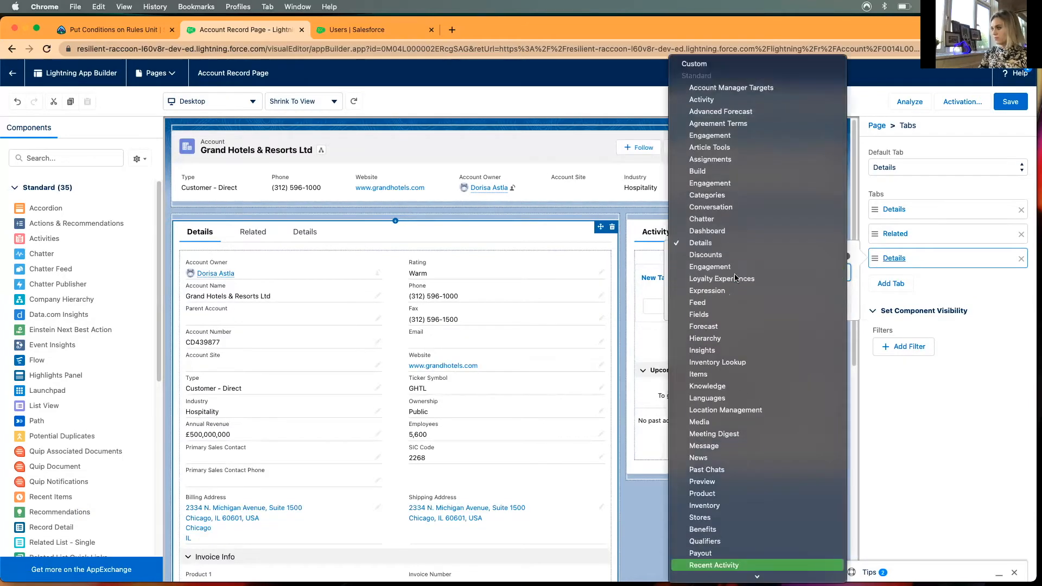
{"action": "type", "text": "el"}
{"action": "scroll", "coordinate": [733, 554], "scroll_direction": "down", "scroll_amount": 1}
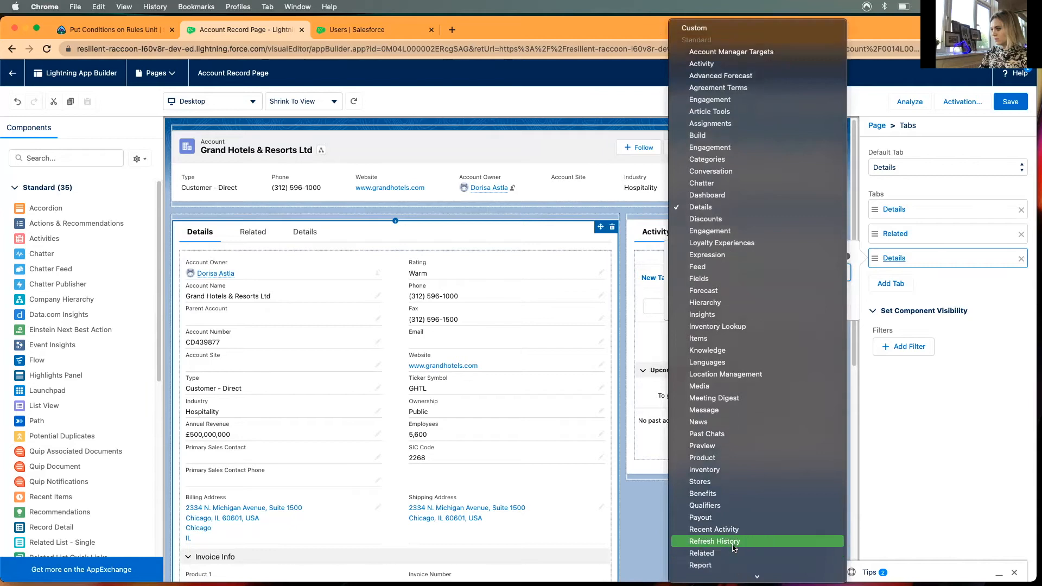
{"action": "left_click", "coordinate": [731, 567]}
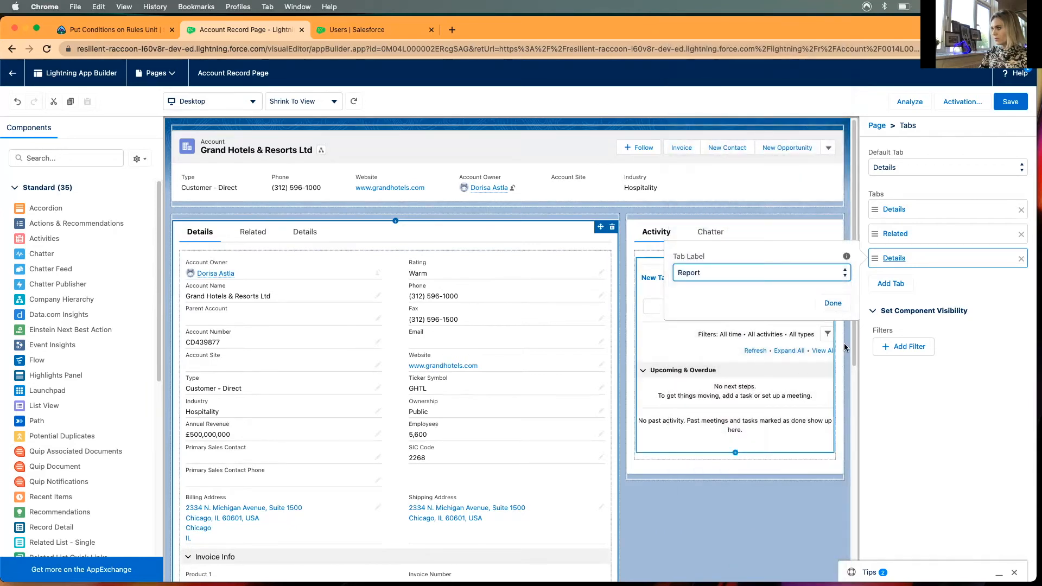
{"action": "left_click", "coordinate": [827, 304]}
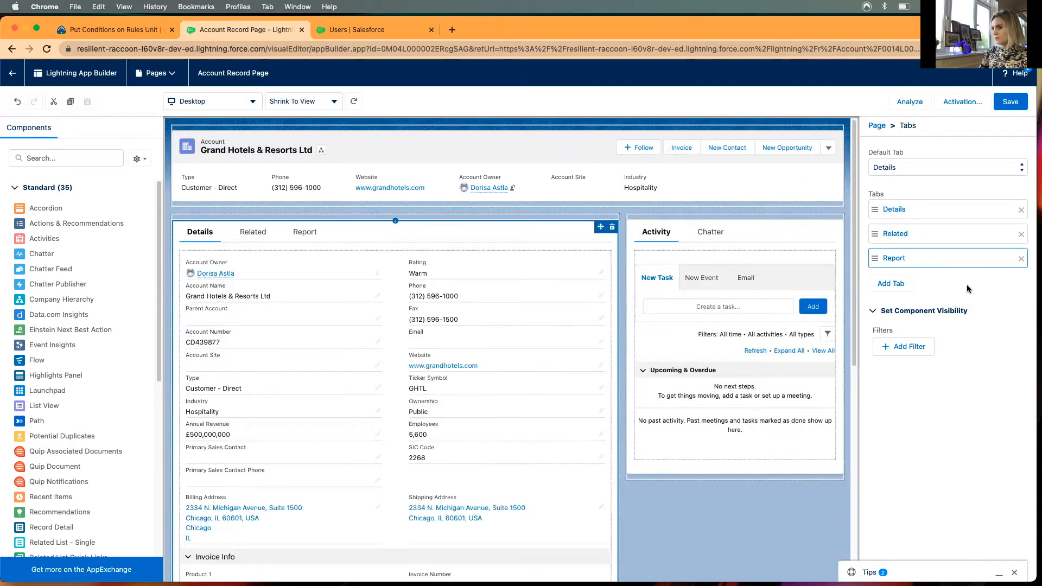
Step: Add a Report Chart component showing New Opportunities Report to the empty Report tab
{"action": "left_click", "coordinate": [302, 232]}
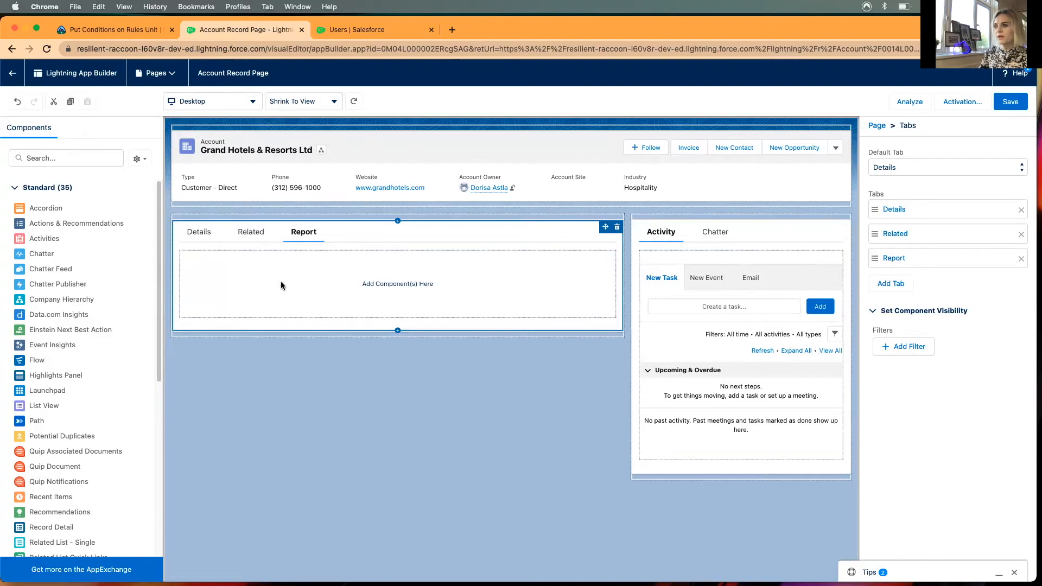
{"action": "scroll", "coordinate": [87, 436], "scroll_direction": "down", "scroll_amount": 3}
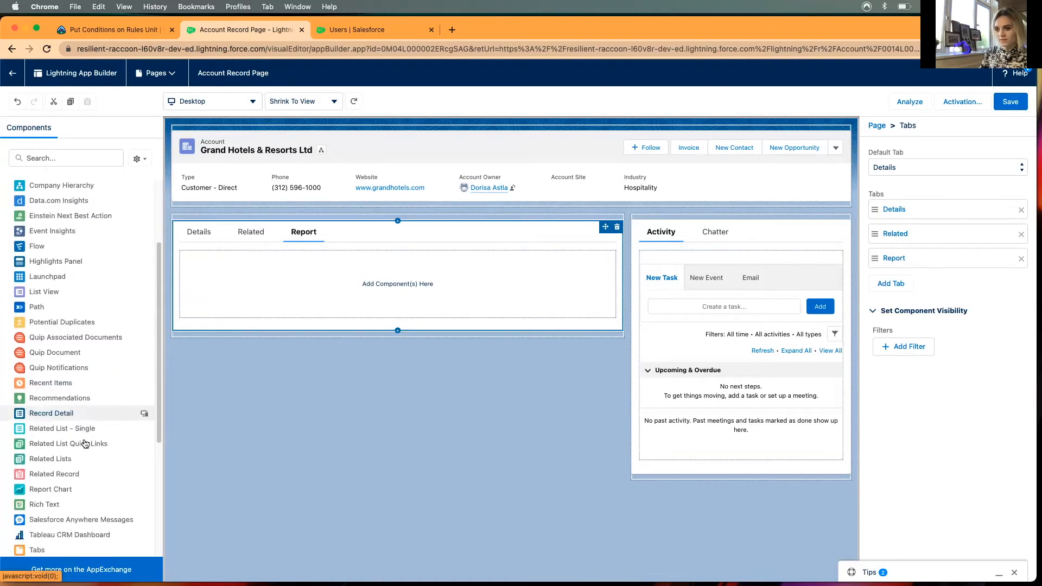
{"action": "scroll", "coordinate": [89, 438], "scroll_direction": "down", "scroll_amount": 1}
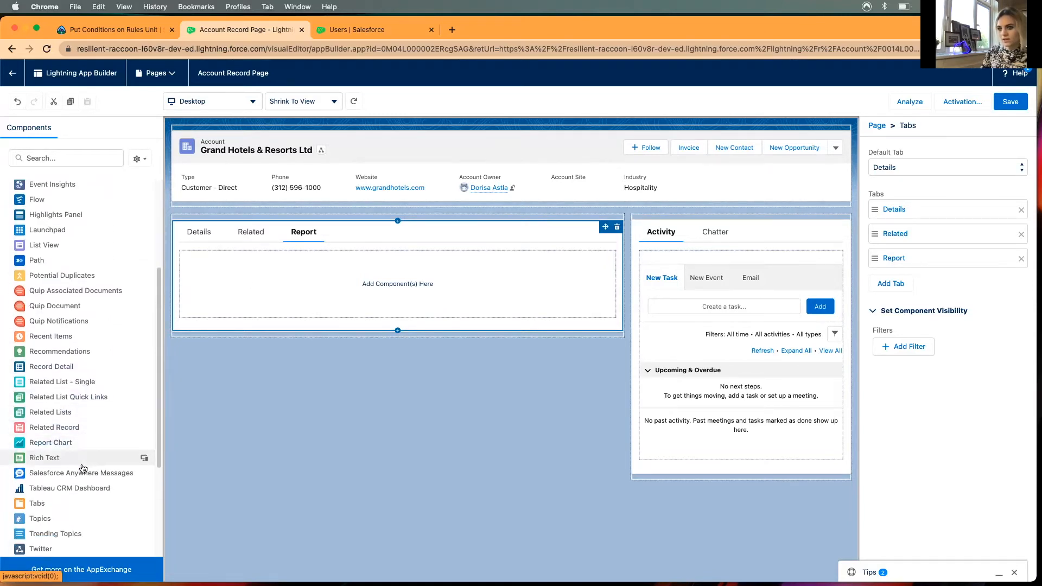
{"action": "scroll", "coordinate": [82, 476], "scroll_direction": "down", "scroll_amount": 3}
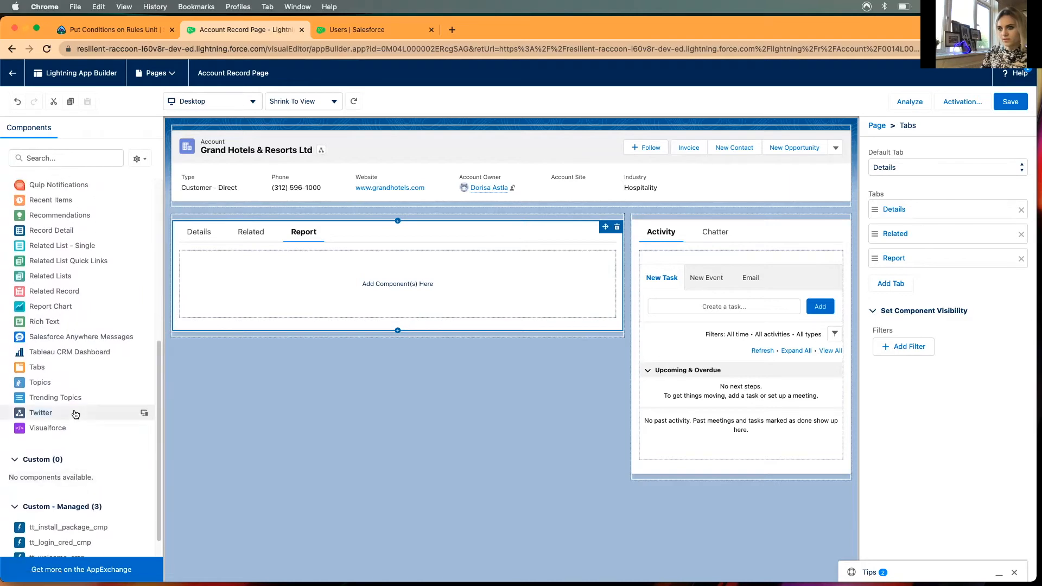
{"action": "left_click_drag", "start_coordinate": [51, 309], "coordinate": [386, 290]}
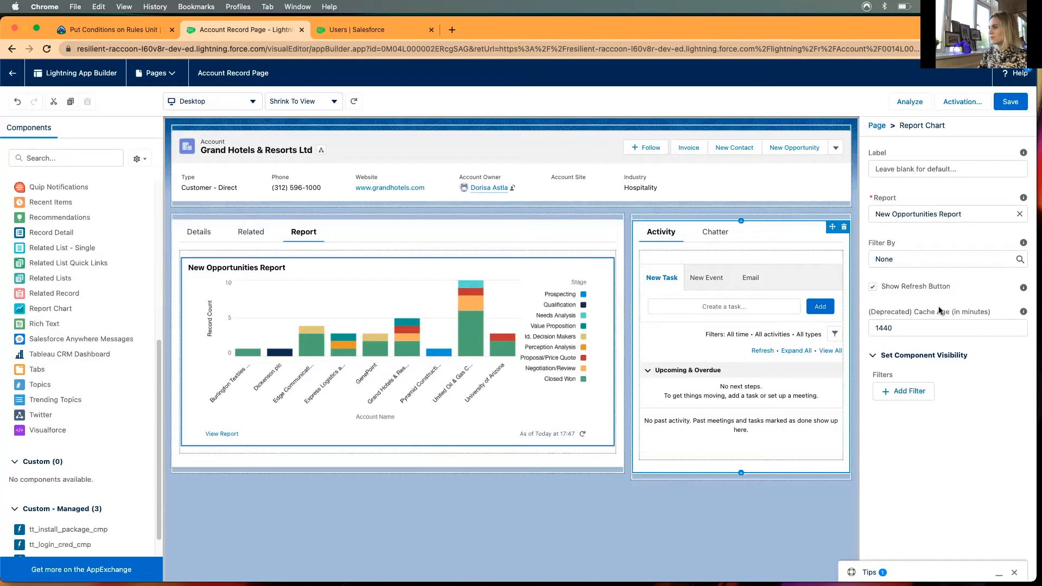
Step: Filter the report chart by Account ID and label it All Opportunities
{"action": "left_click", "coordinate": [947, 261]}
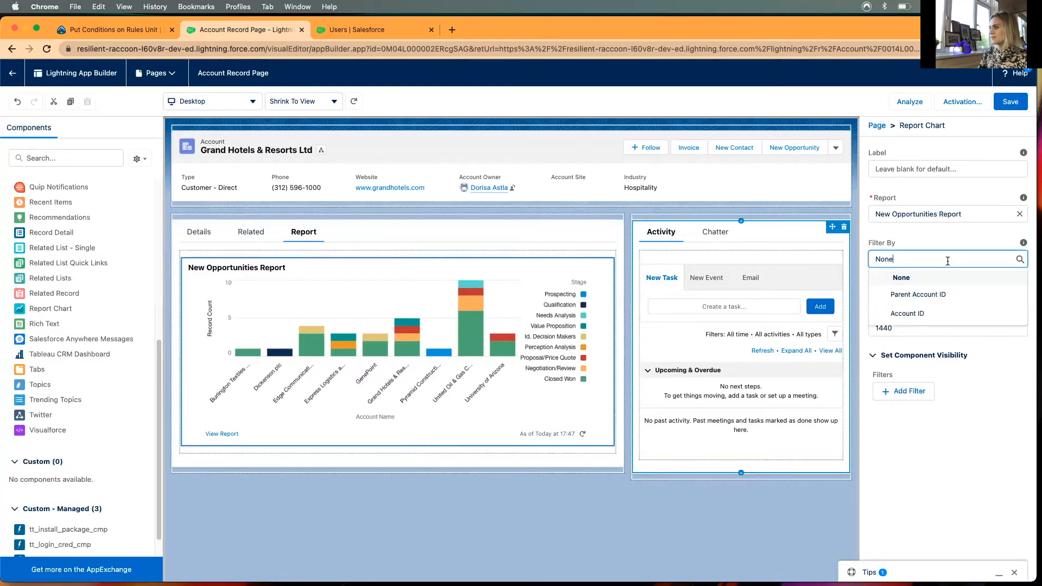
{"action": "left_click", "coordinate": [919, 315]}
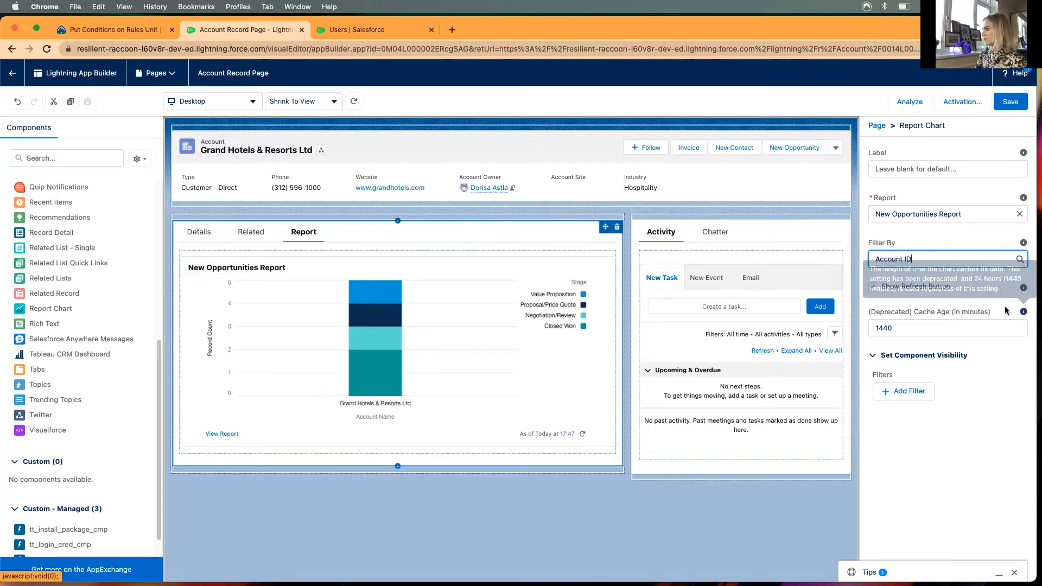
{"action": "left_click", "coordinate": [963, 169]}
{"action": "type", "text": "O"}
{"action": "key", "text": "BackSpace"}
{"action": "type", "text": "All Opport"}
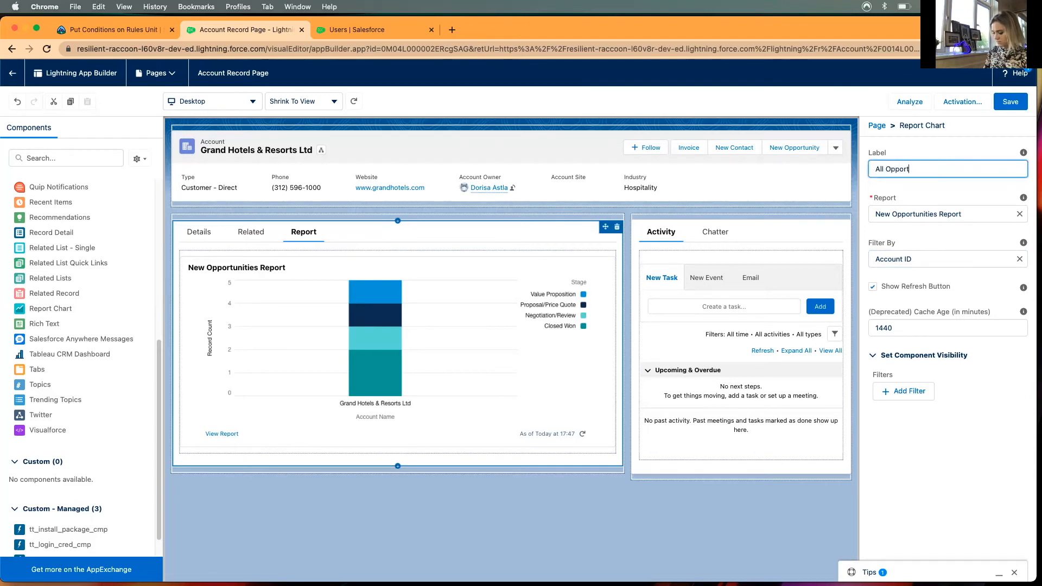
{"action": "type", "text": "unities"}
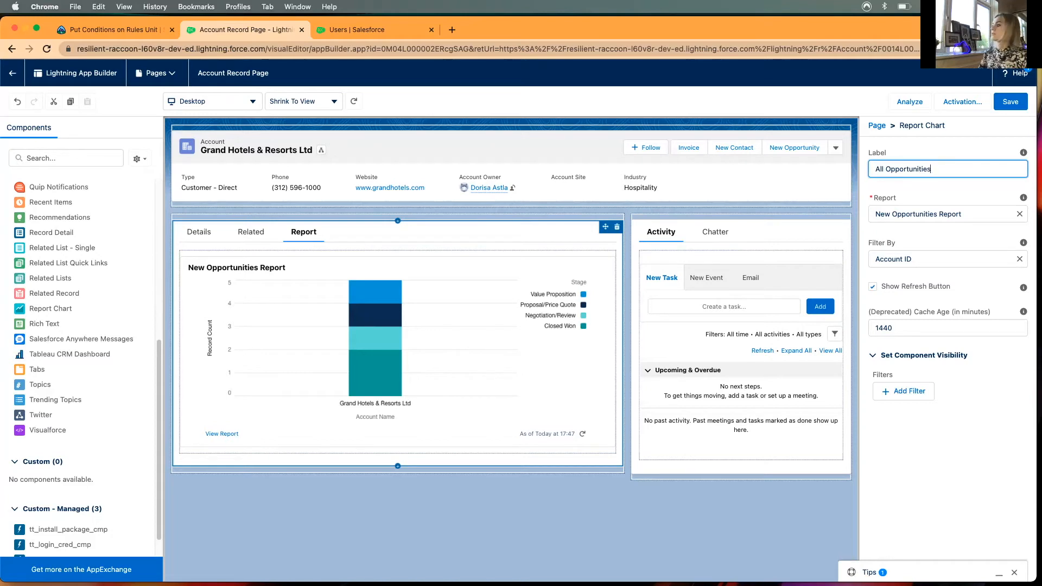
{"action": "left_click", "coordinate": [971, 194]}
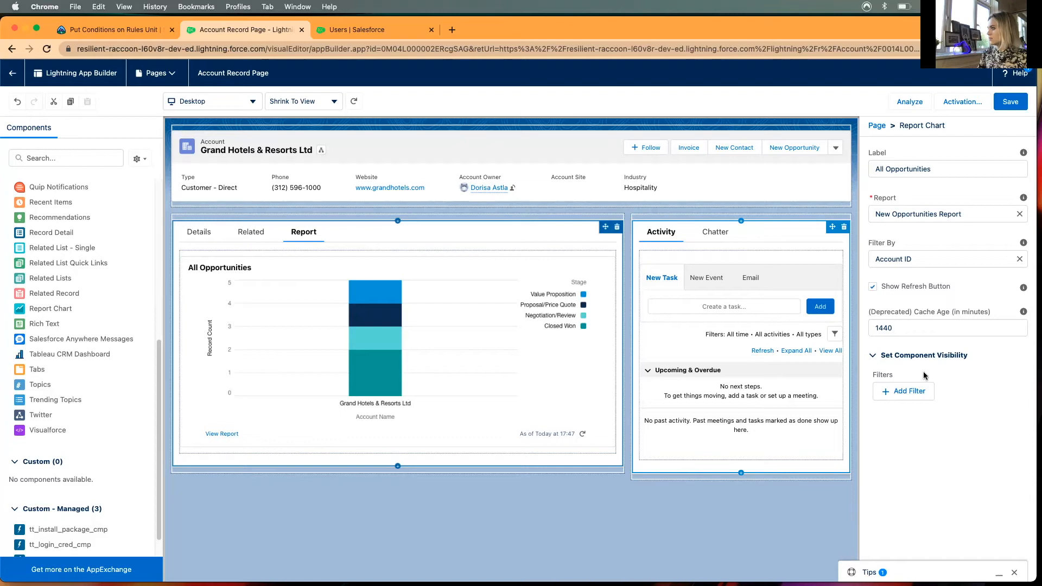
Step: Save the page, return to the account record, and examine the stage segments of the chart on its Report tab
{"action": "left_click", "coordinate": [1010, 103]}
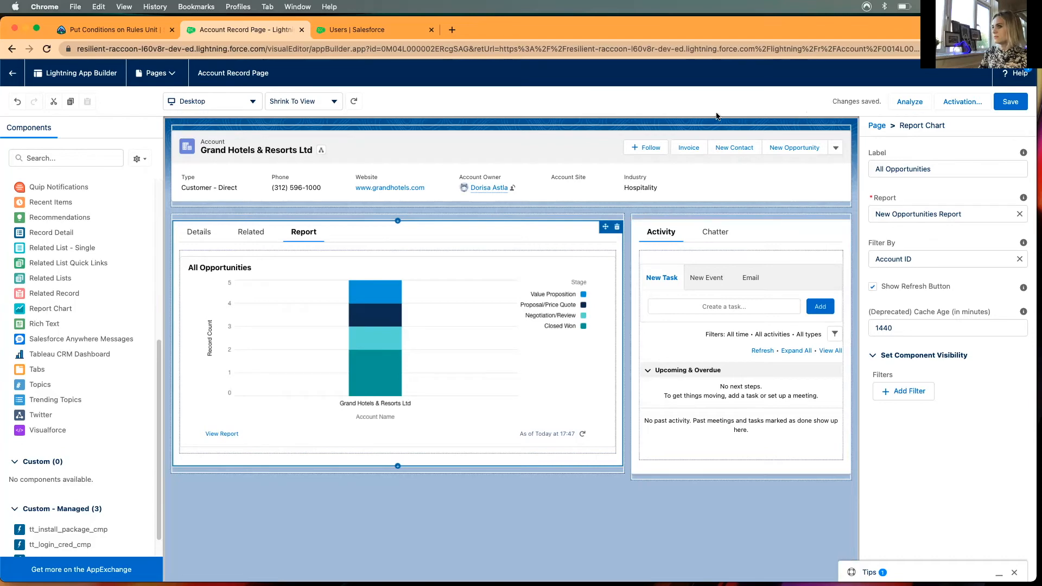
{"action": "left_click", "coordinate": [15, 77]}
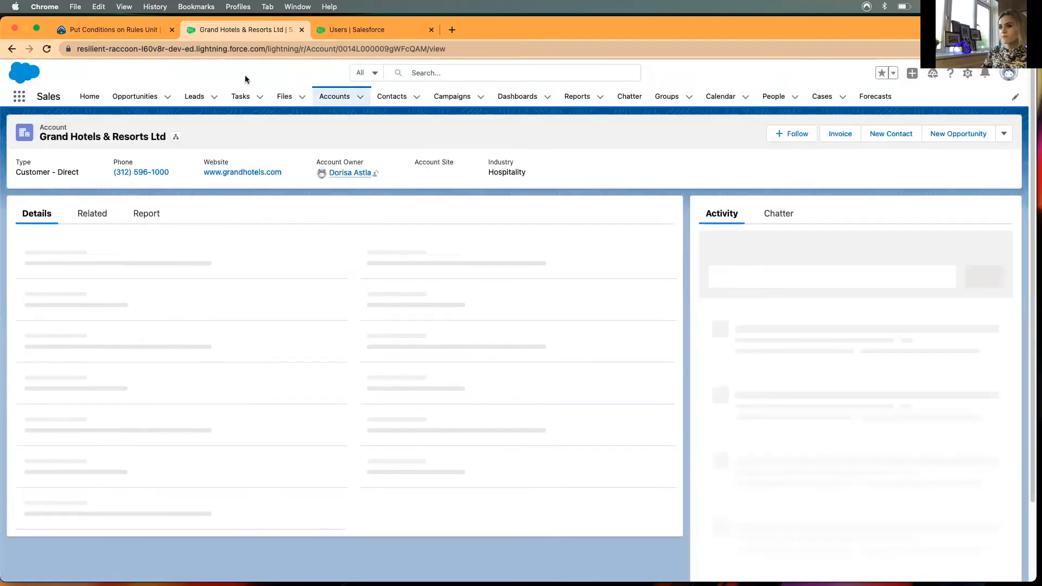
{"action": "left_click", "coordinate": [146, 215]}
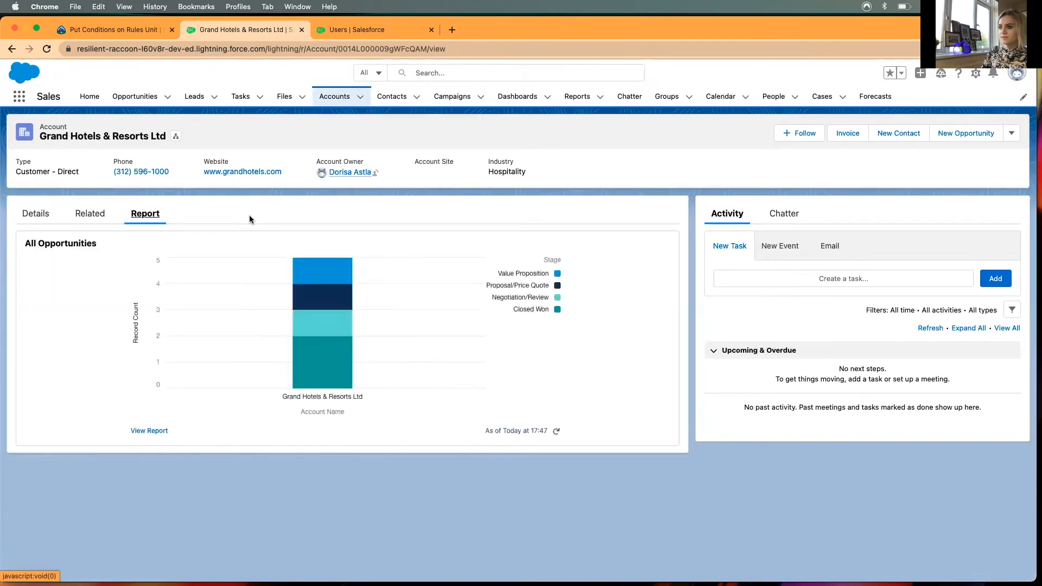
{"action": "mouse_move", "coordinate": [329, 282]}
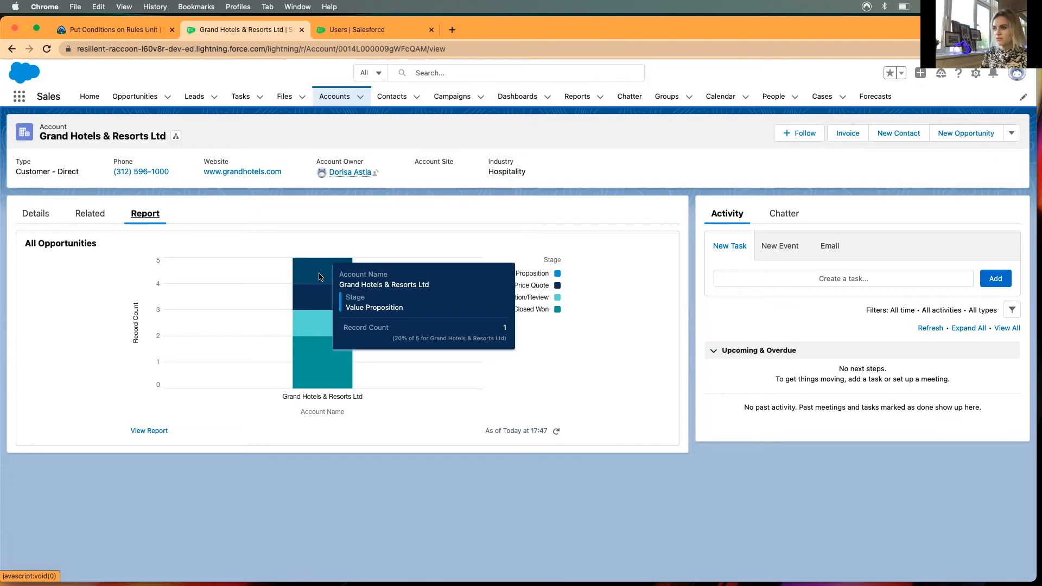
{"action": "mouse_move", "coordinate": [316, 327]}
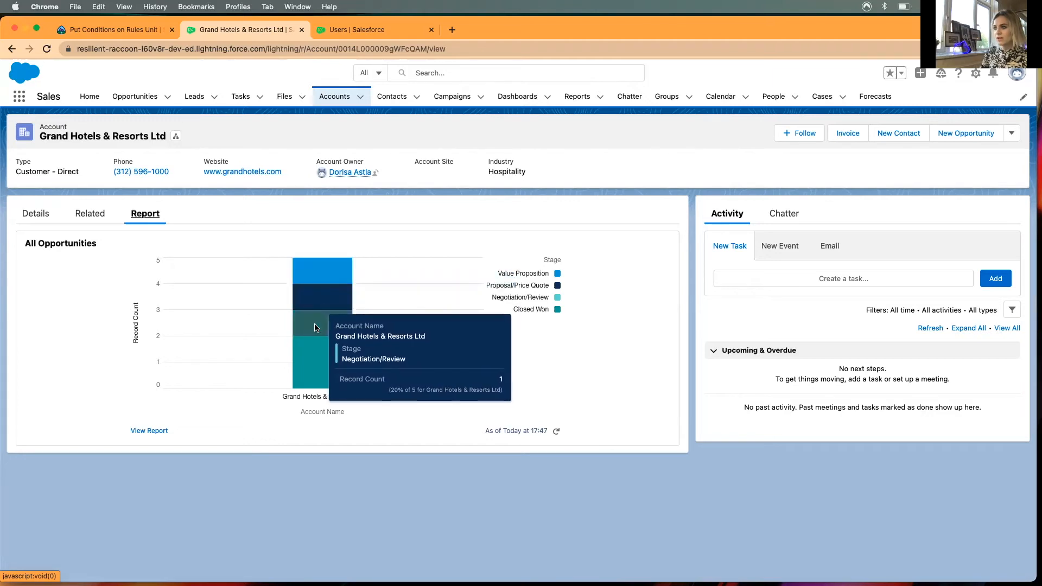
{"action": "mouse_move", "coordinate": [323, 362]}
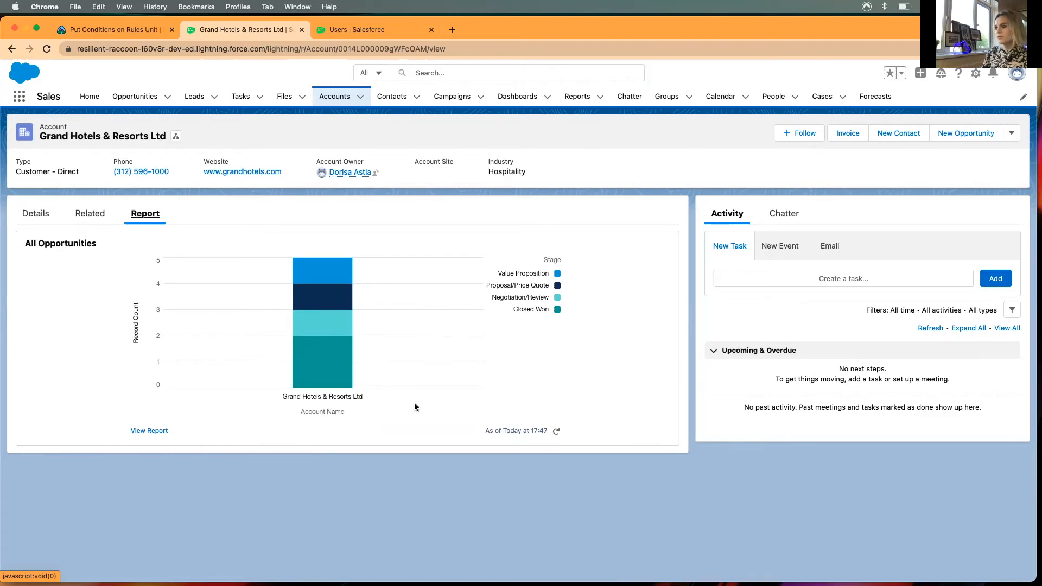
Step: Open the United Oil & Gas, Singapore account and refresh the chart on its Report tab to check it
{"action": "left_click", "coordinate": [333, 98]}
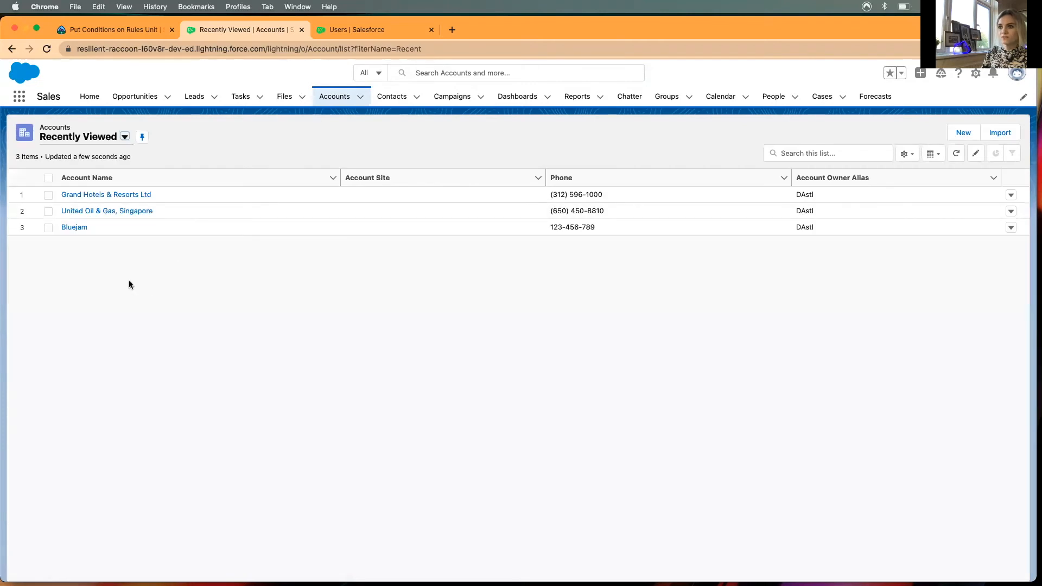
{"action": "left_click", "coordinate": [97, 212]}
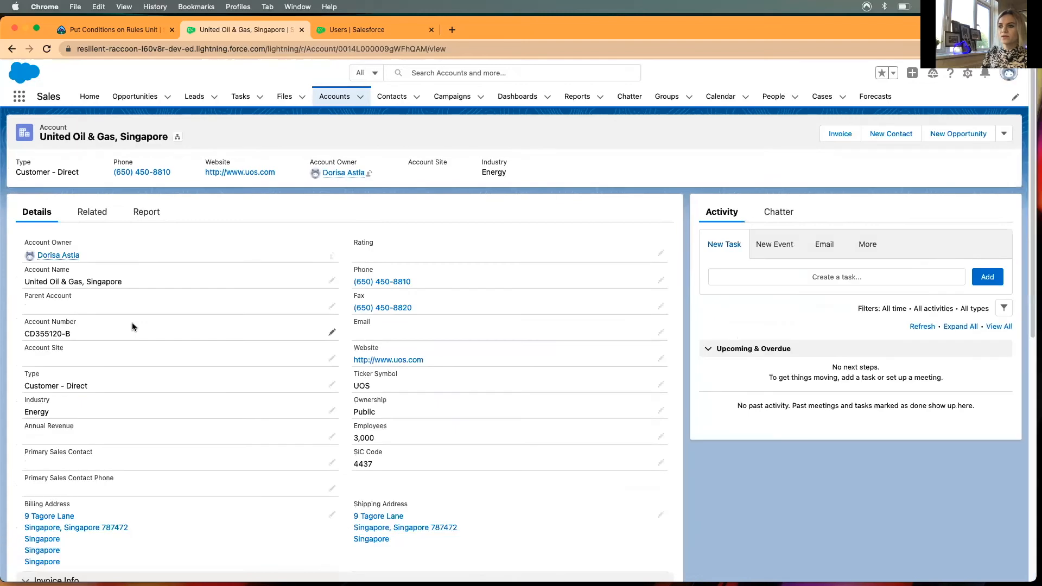
{"action": "left_click", "coordinate": [151, 217]}
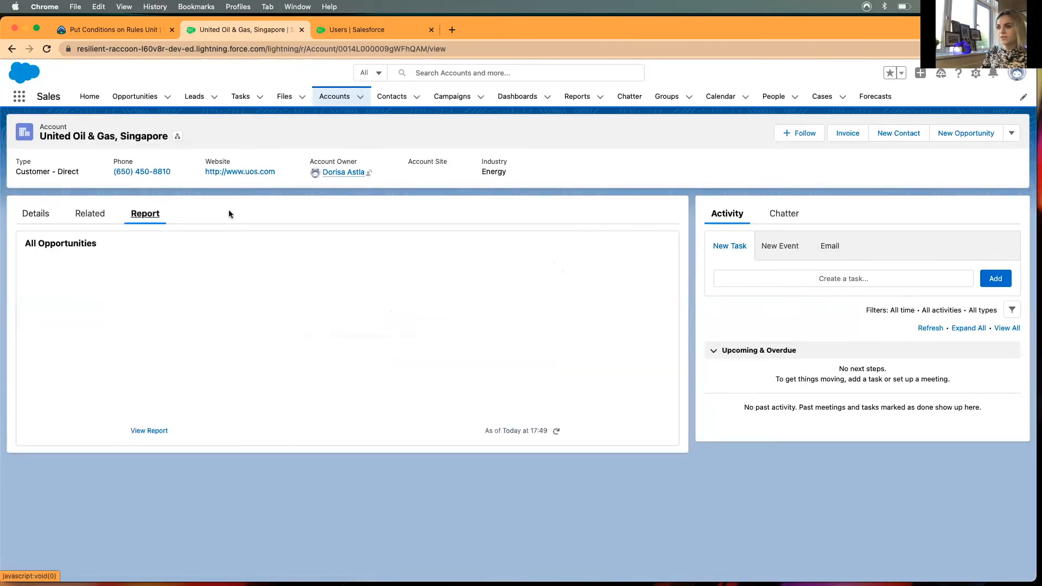
{"action": "left_click", "coordinate": [555, 430]}
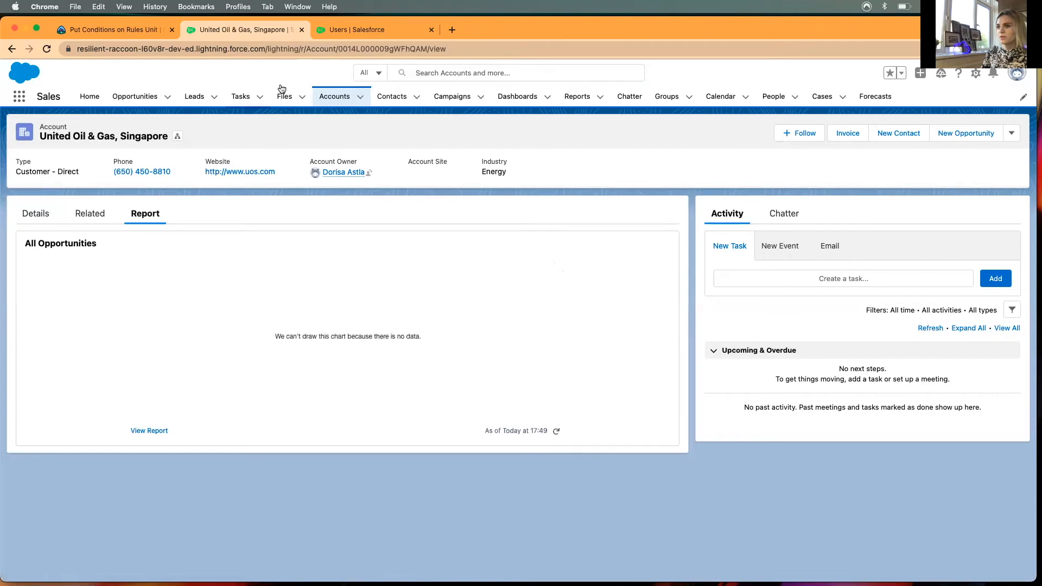
Step: Return to the accounts list and switch it to the All Accounts list view
{"action": "left_click", "coordinate": [338, 95]}
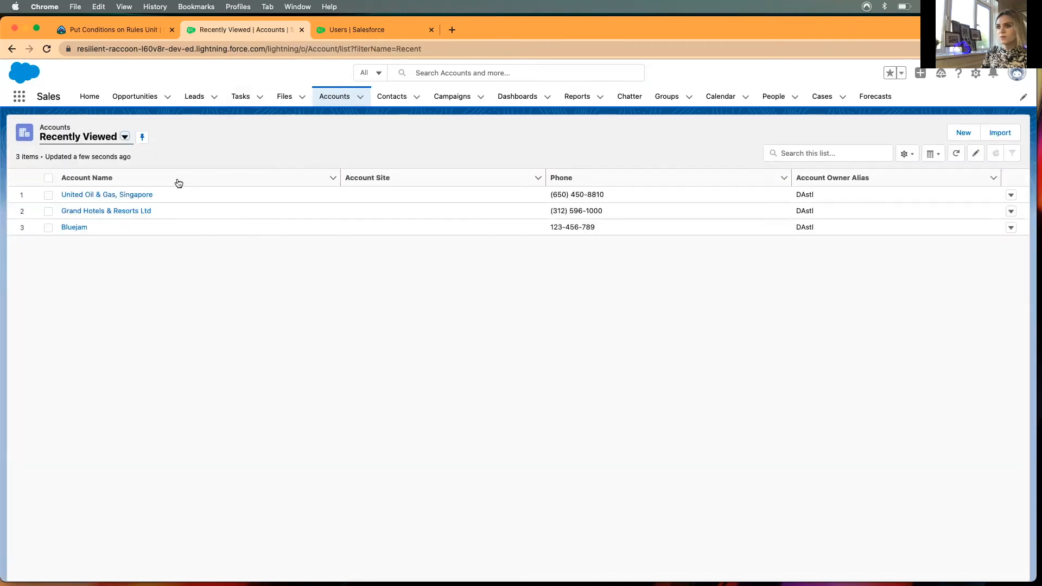
{"action": "left_click", "coordinate": [115, 139]}
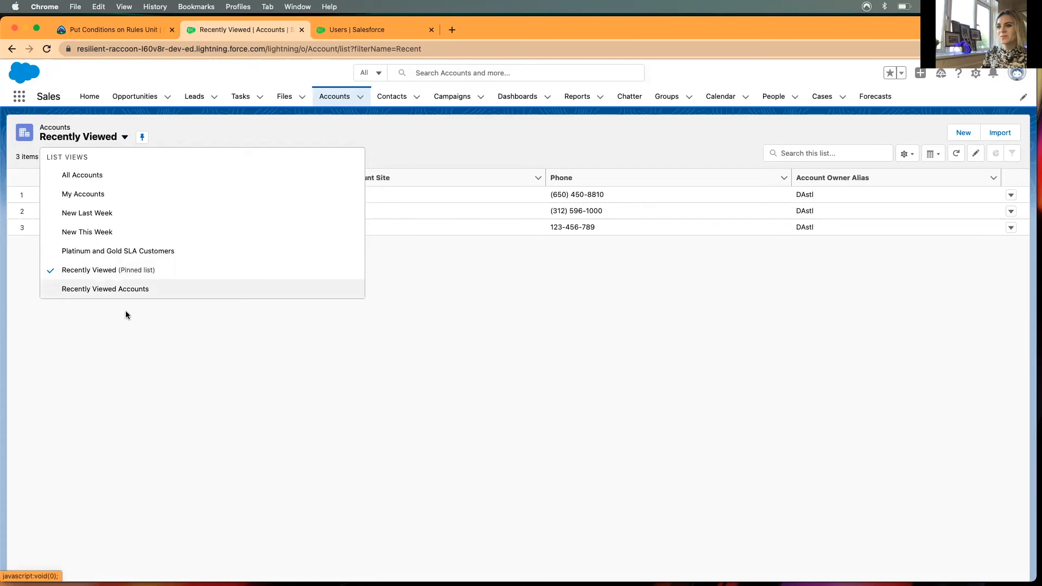
{"action": "left_click", "coordinate": [82, 179]}
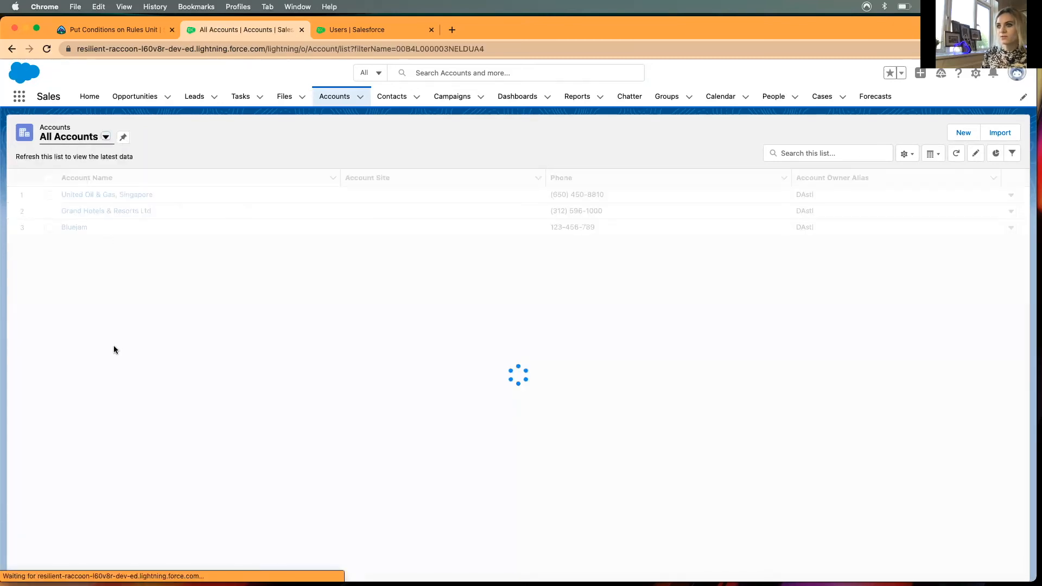
Step: Find and open the Pyramid Construction Inc. account and examine the opportunities chart on its Report tab
{"action": "scroll", "coordinate": [171, 351], "scroll_direction": "down", "scroll_amount": 10}
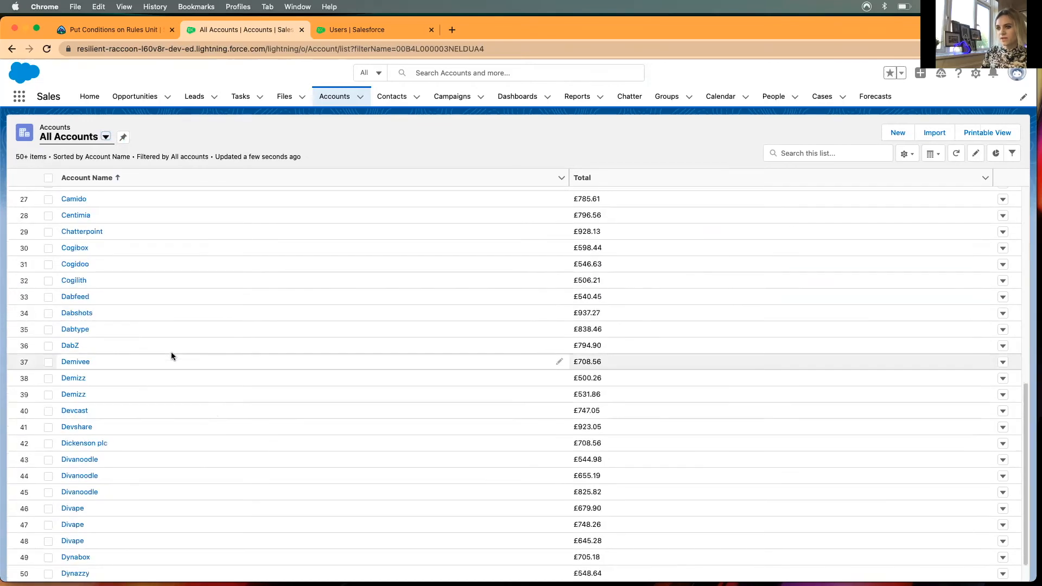
{"action": "scroll", "coordinate": [211, 421], "scroll_direction": "down", "scroll_amount": 15}
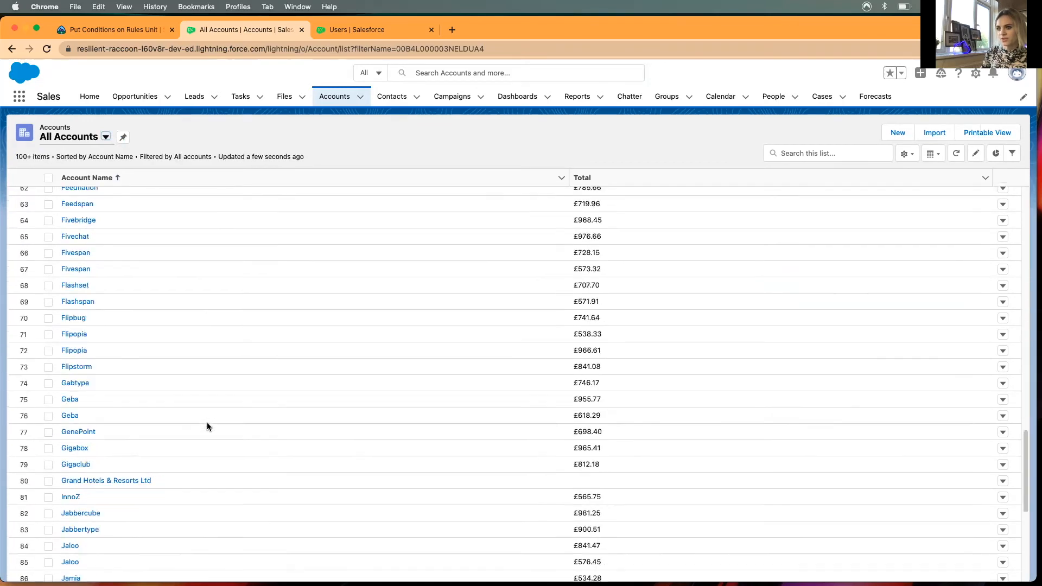
{"action": "scroll", "coordinate": [204, 420], "scroll_direction": "down", "scroll_amount": 15}
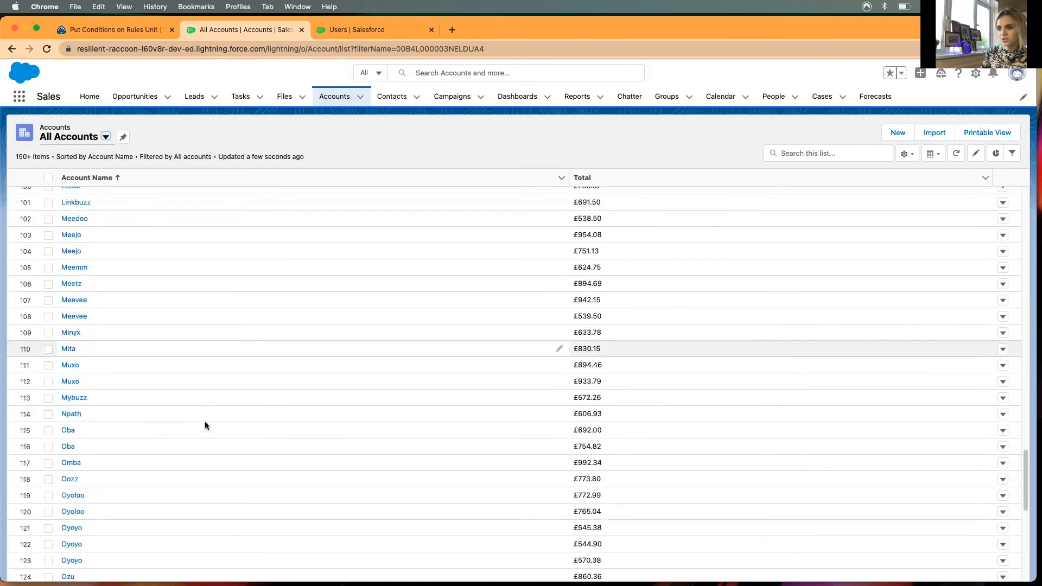
{"action": "scroll", "coordinate": [205, 420], "scroll_direction": "down", "scroll_amount": 1}
{"action": "scroll", "coordinate": [210, 408], "scroll_direction": "down", "scroll_amount": 3}
{"action": "scroll", "coordinate": [207, 415], "scroll_direction": "up", "scroll_amount": 4}
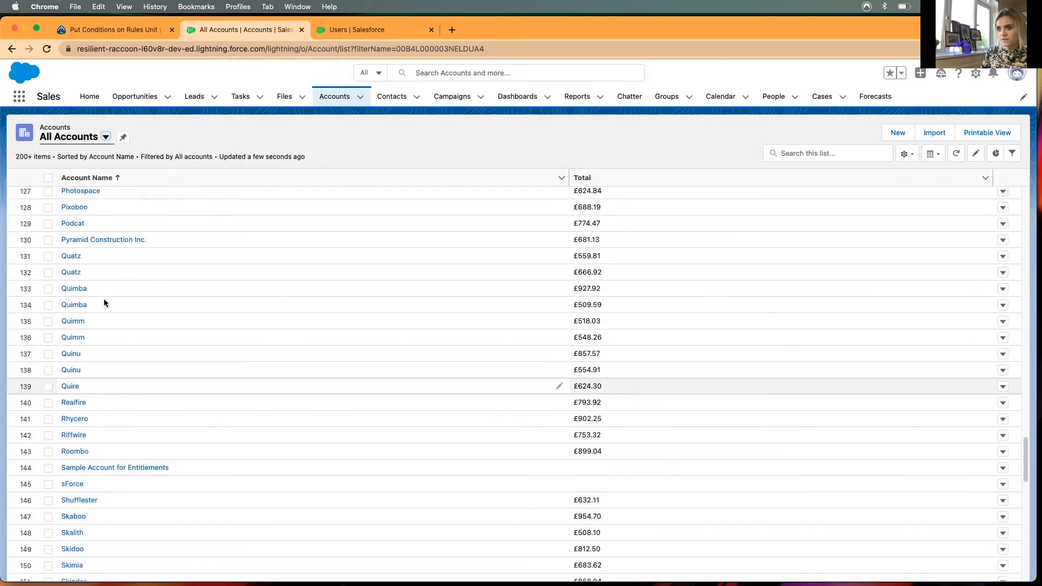
{"action": "left_click", "coordinate": [100, 240]}
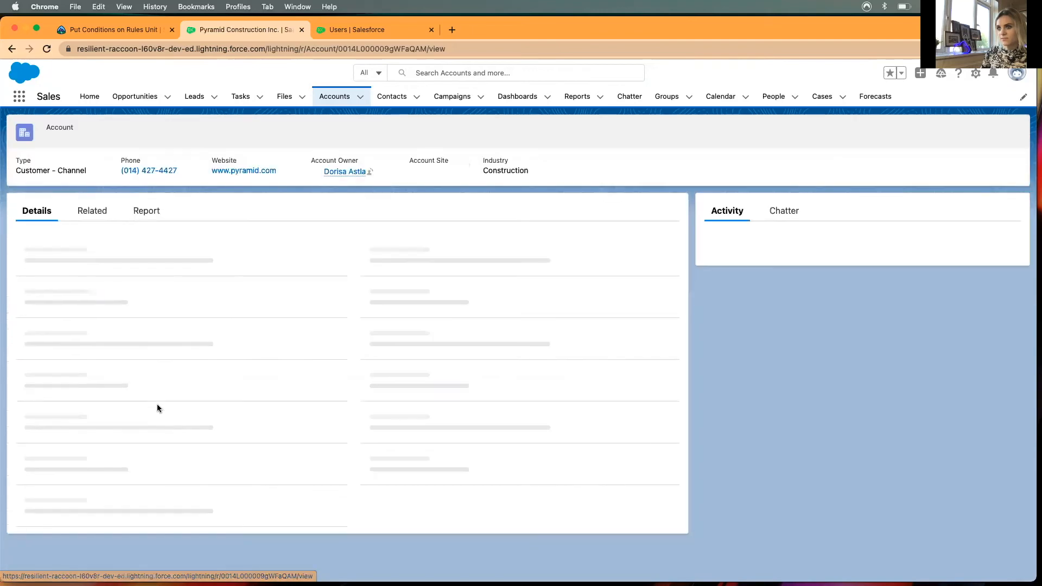
{"action": "left_click", "coordinate": [143, 215]}
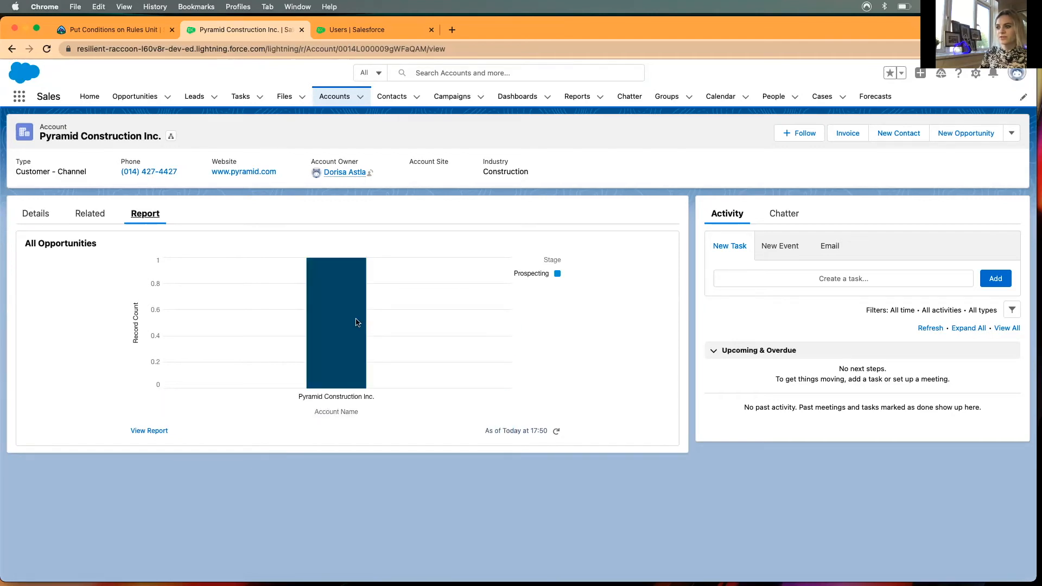
{"action": "mouse_move", "coordinate": [343, 323]}
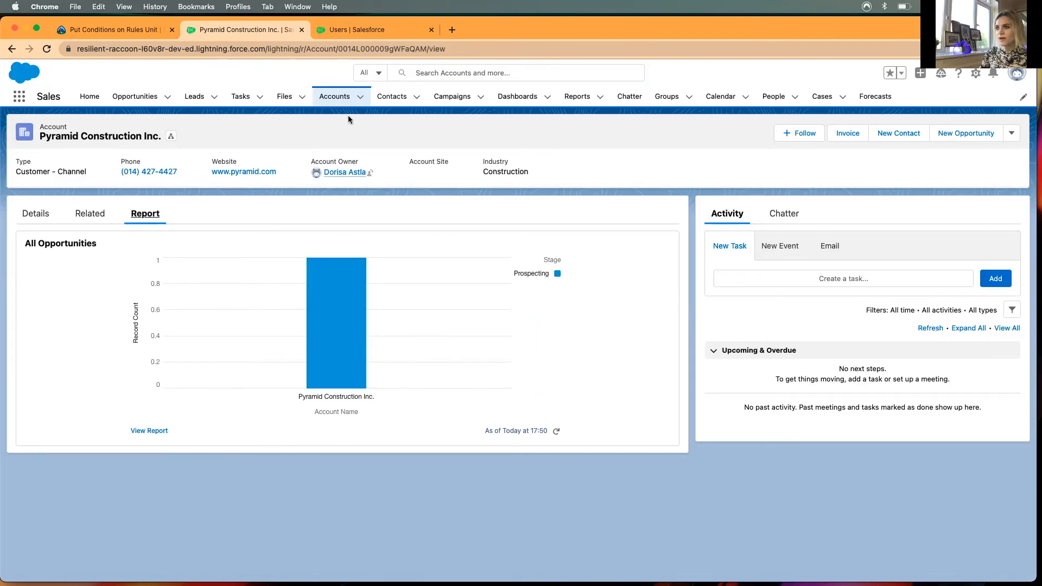
Step: Open the Grand Hotels & Resorts Ltd account and view the full report behind the chart on its Report tab
{"action": "left_click", "coordinate": [337, 98]}
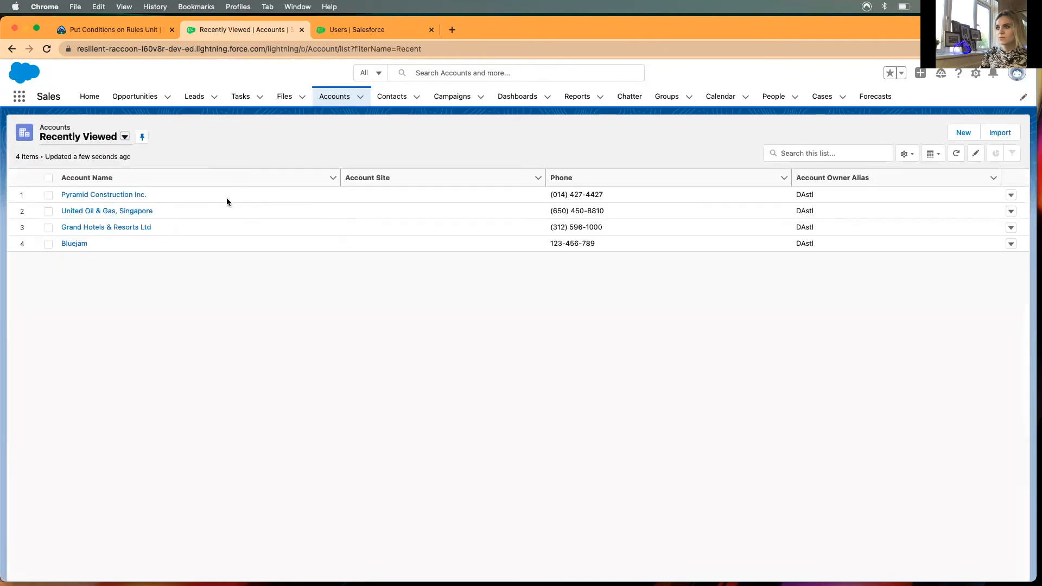
{"action": "left_click", "coordinate": [97, 232]}
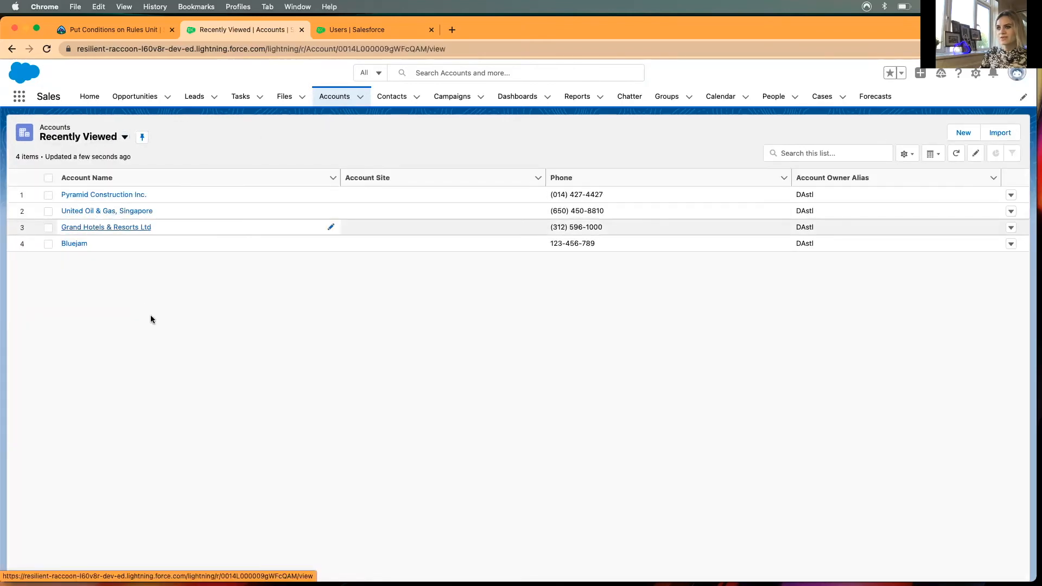
{"action": "left_click", "coordinate": [145, 214]}
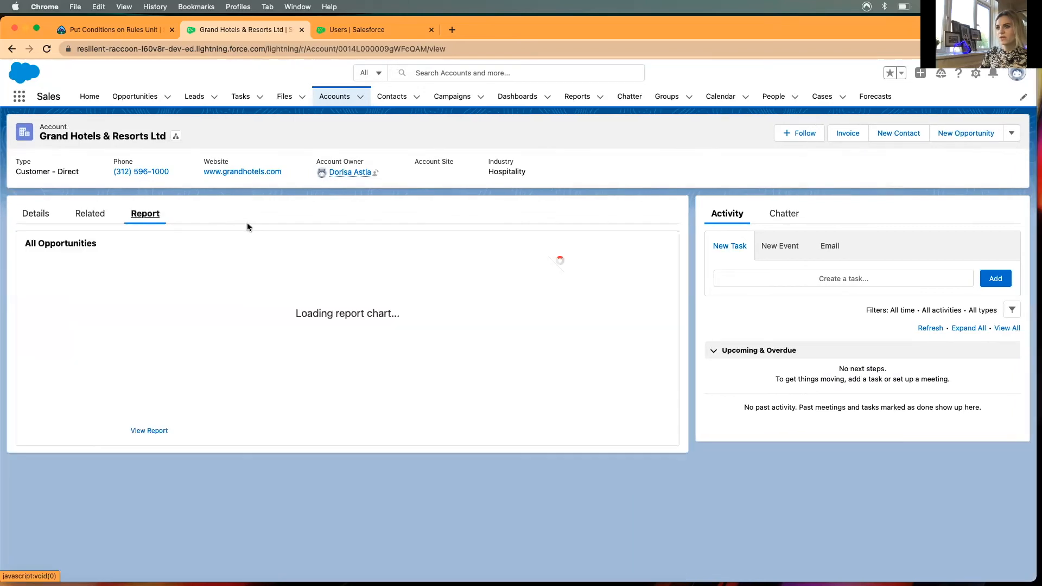
{"action": "left_click", "coordinate": [148, 431]}
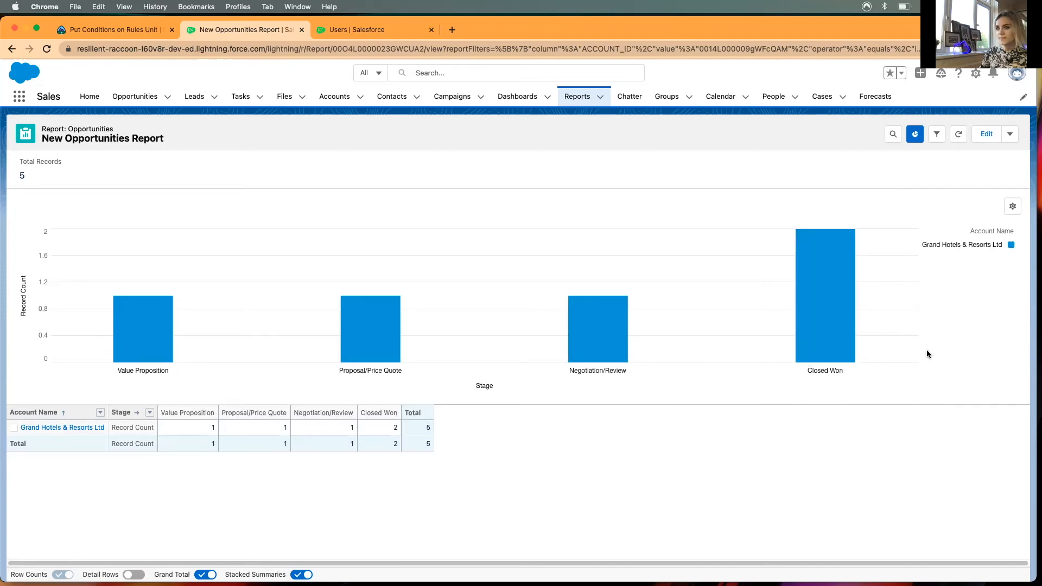
Step: Look at the chart's display settings and save New Opportunities Report
{"action": "left_click", "coordinate": [1013, 207]}
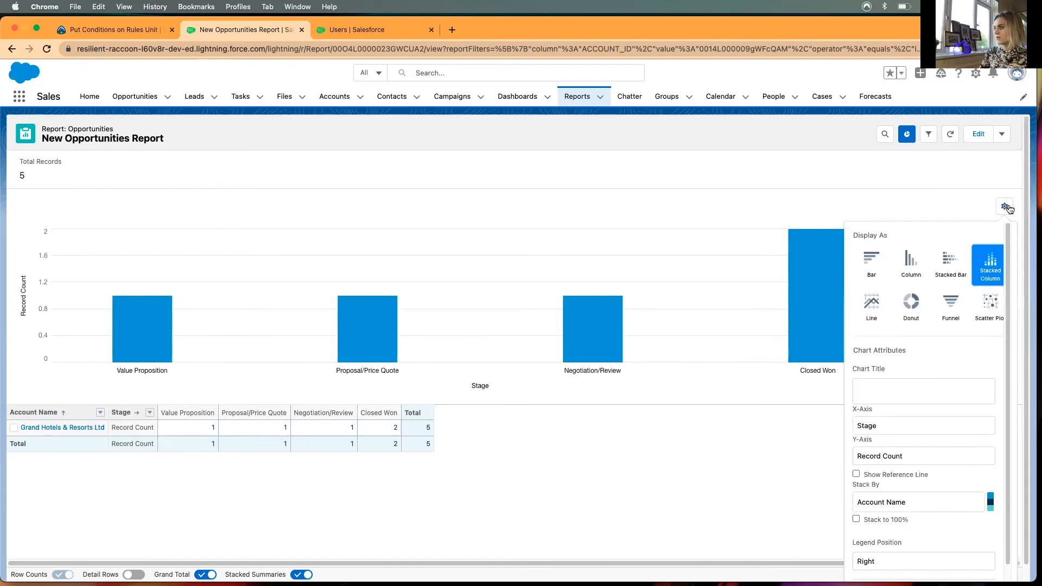
{"action": "left_click", "coordinate": [1008, 208]}
{"action": "left_click", "coordinate": [1010, 134]}
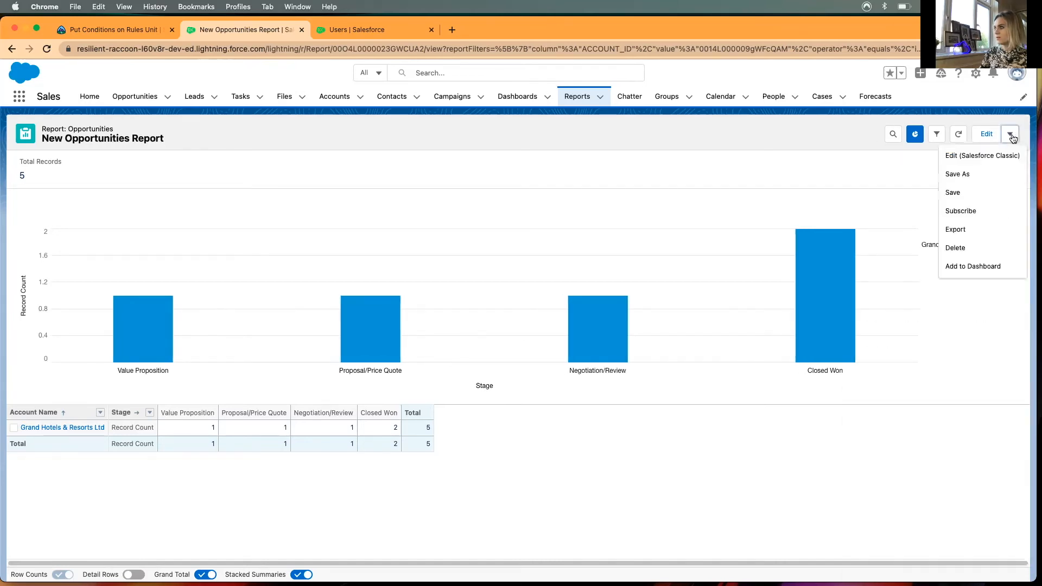
{"action": "left_click", "coordinate": [963, 195]}
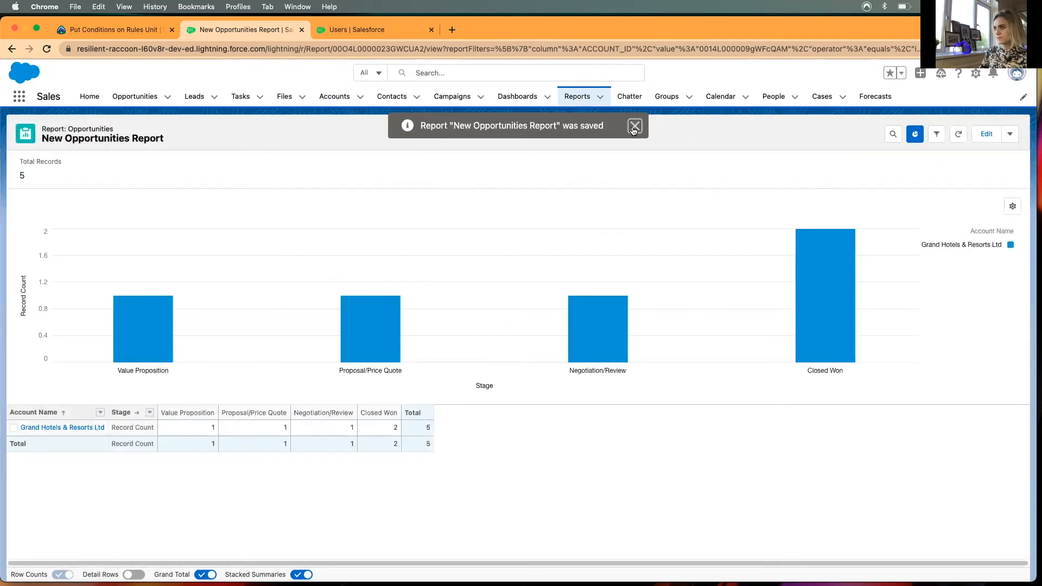
{"action": "left_click", "coordinate": [633, 130]}
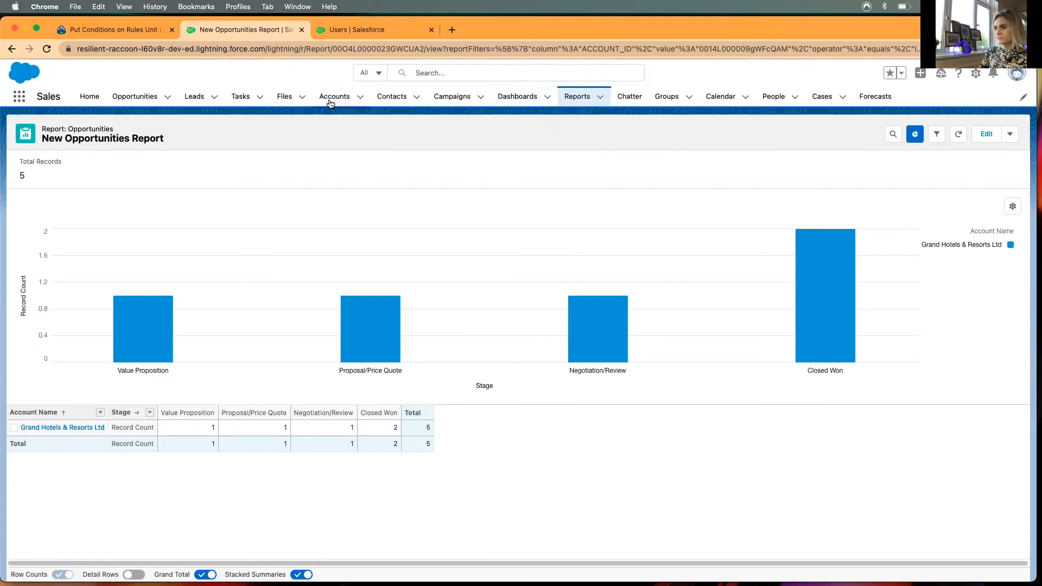
Step: Return from the report to the Grand Hotels & Resorts Ltd account and examine the stage segments of its Report tab chart
{"action": "left_click", "coordinate": [40, 427]}
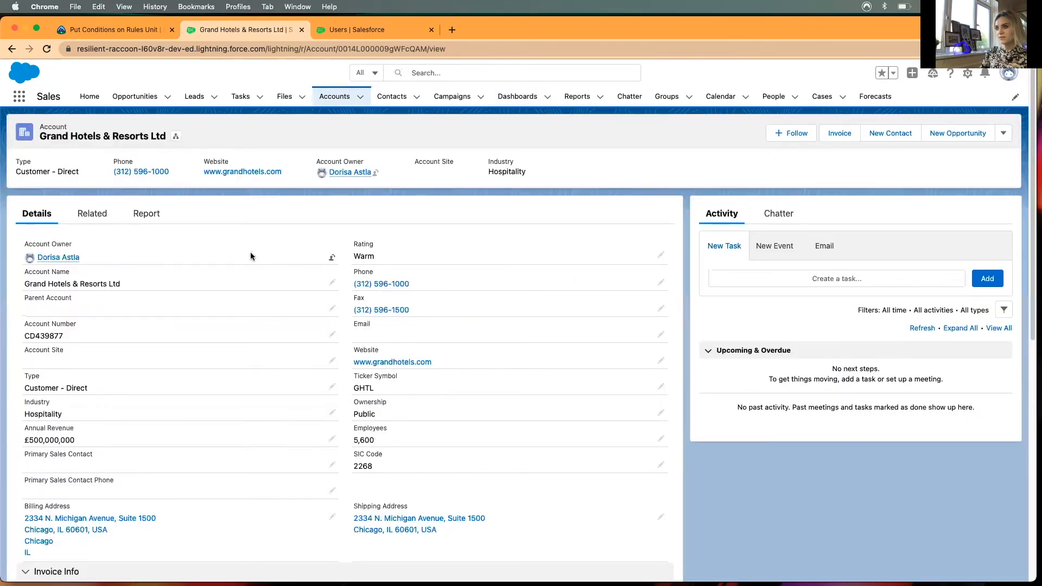
{"action": "left_click", "coordinate": [143, 215]}
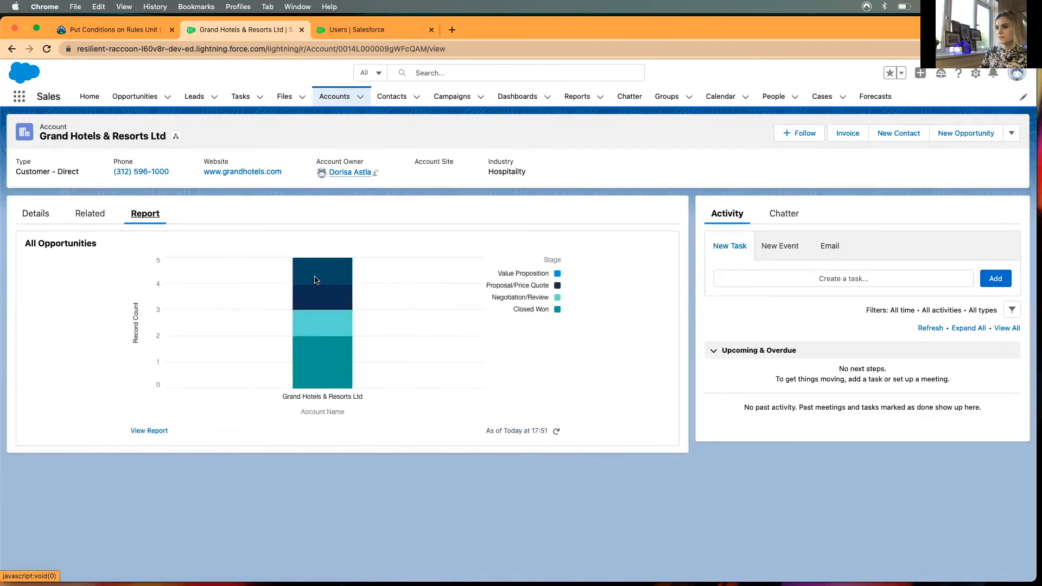
{"action": "mouse_move", "coordinate": [315, 280]}
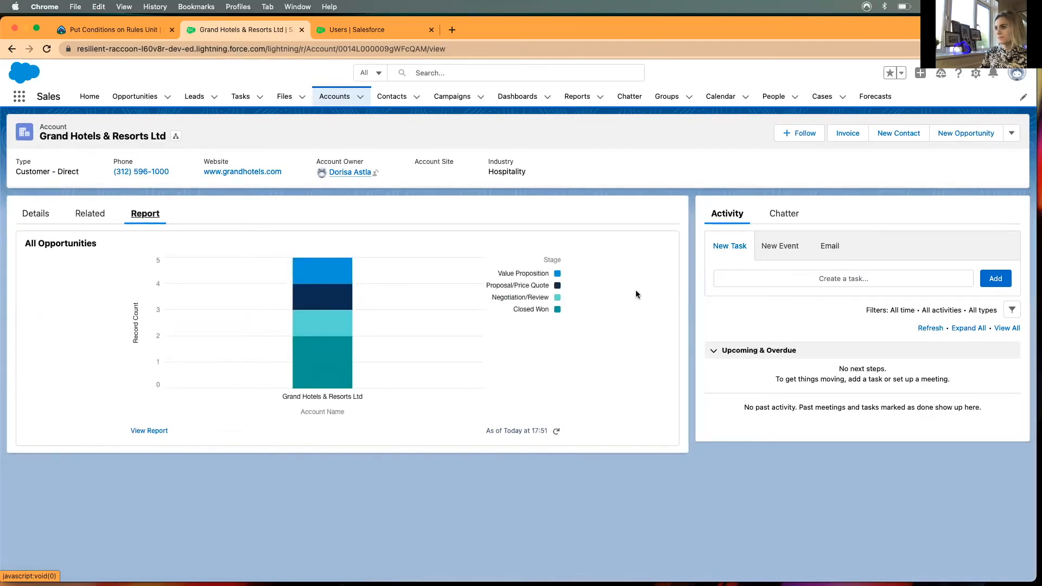
Step: Open the Account record page for editing and toggle the report chart's Show Refresh Button option off and on again
{"action": "left_click", "coordinate": [977, 78]}
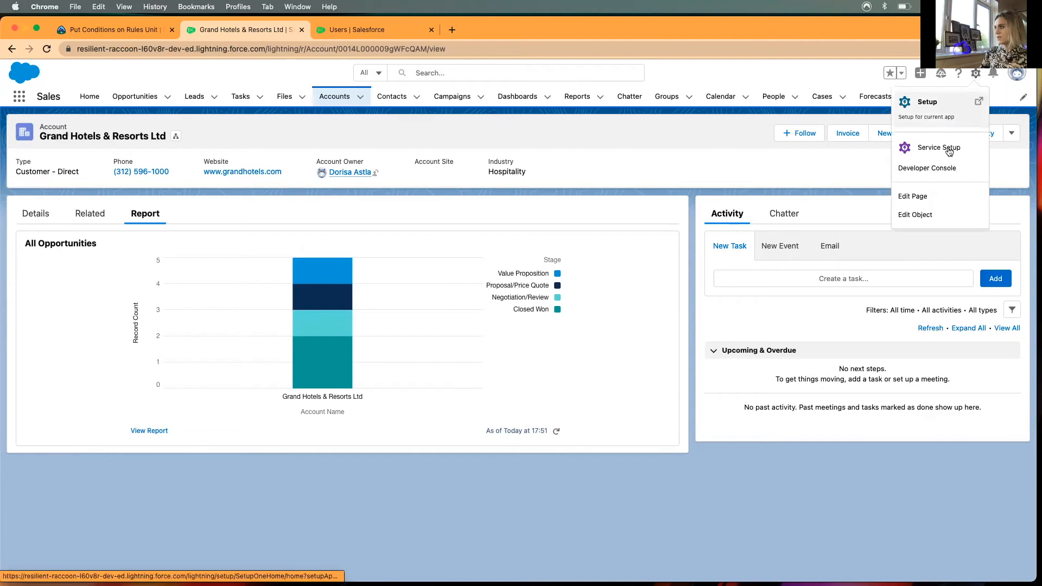
{"action": "left_click", "coordinate": [924, 196]}
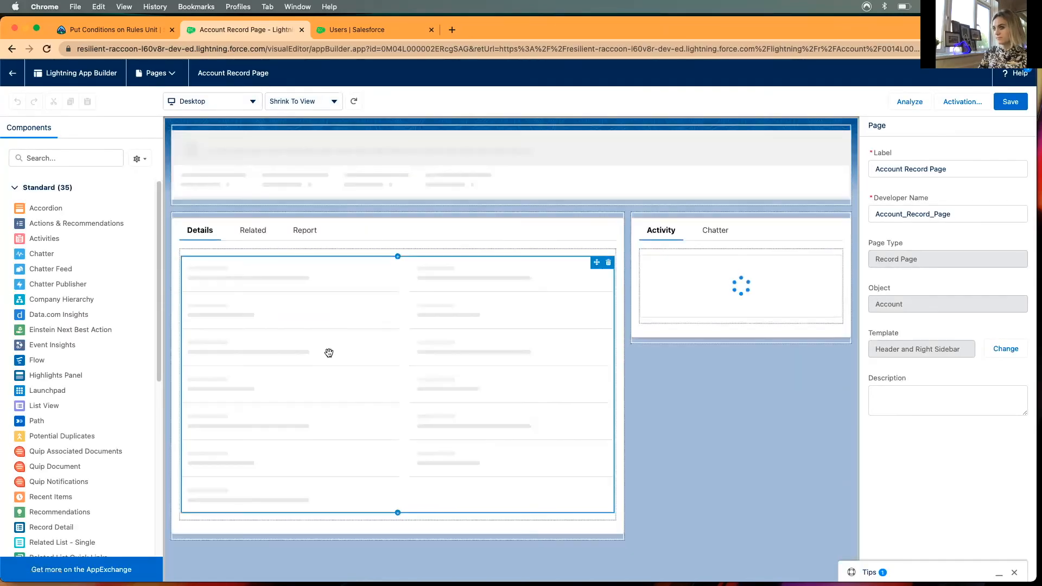
{"action": "left_click", "coordinate": [302, 232]}
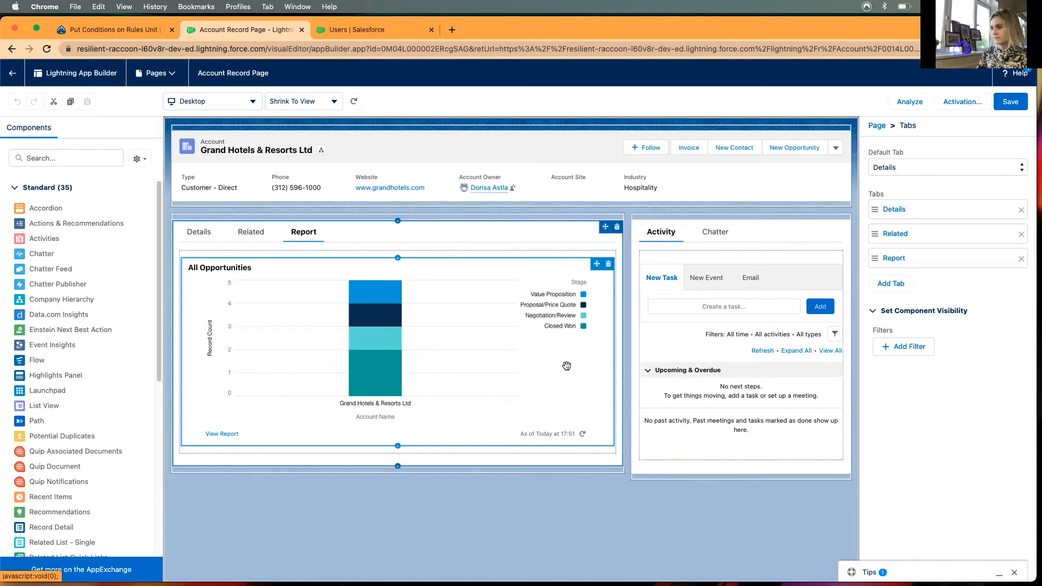
{"action": "left_click", "coordinate": [595, 293]}
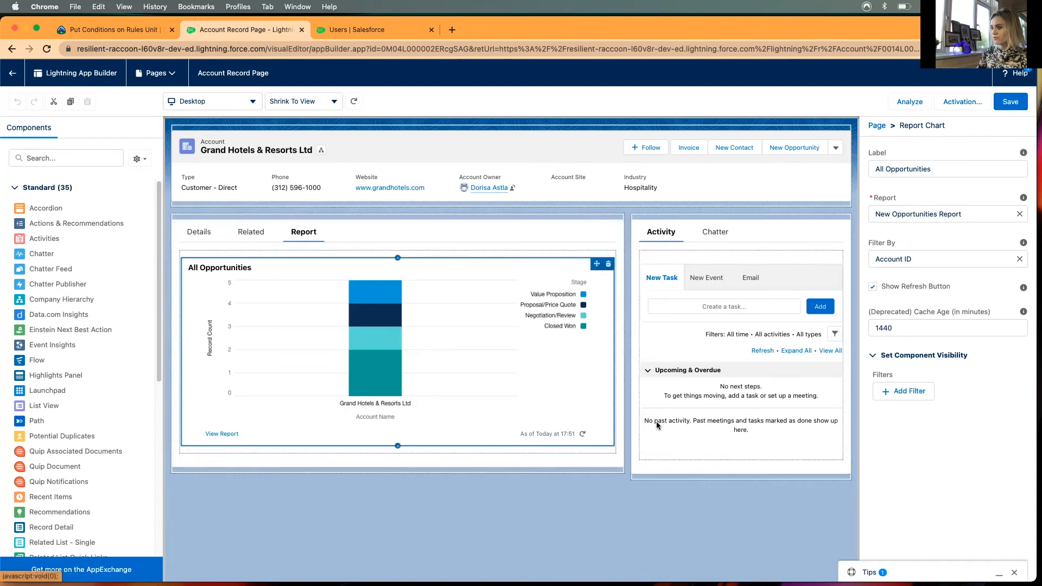
{"action": "left_click", "coordinate": [872, 287]}
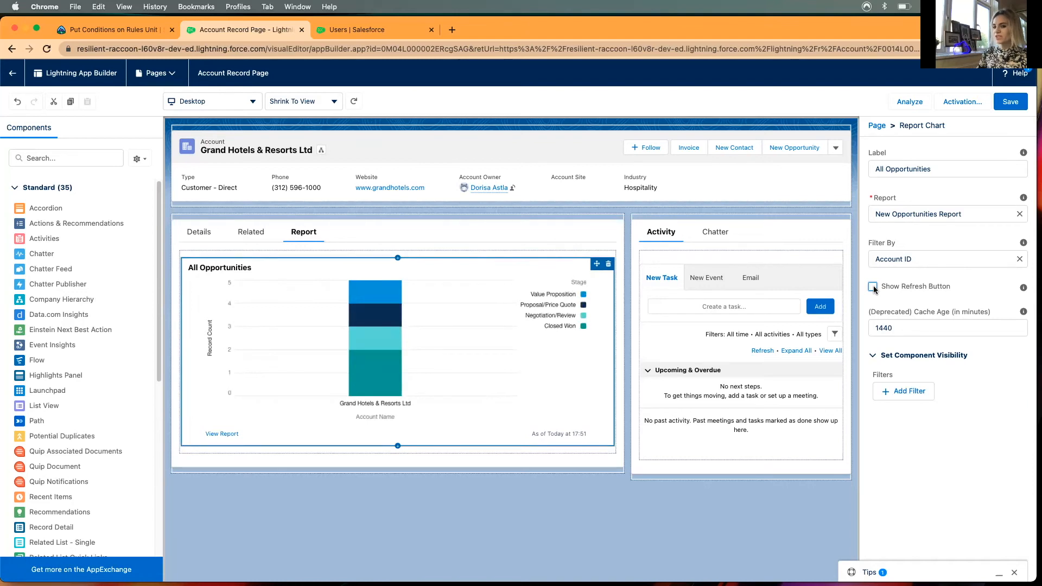
{"action": "left_click", "coordinate": [872, 287]}
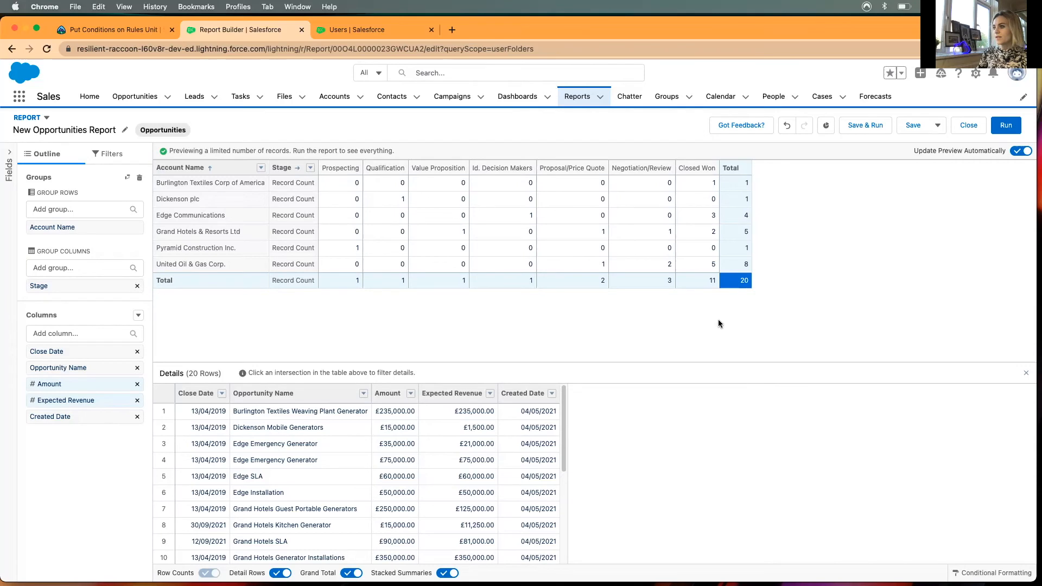
Step: Group the columns of New Opportunities Report additionally by Close Date
{"action": "left_click", "coordinate": [552, 393]}
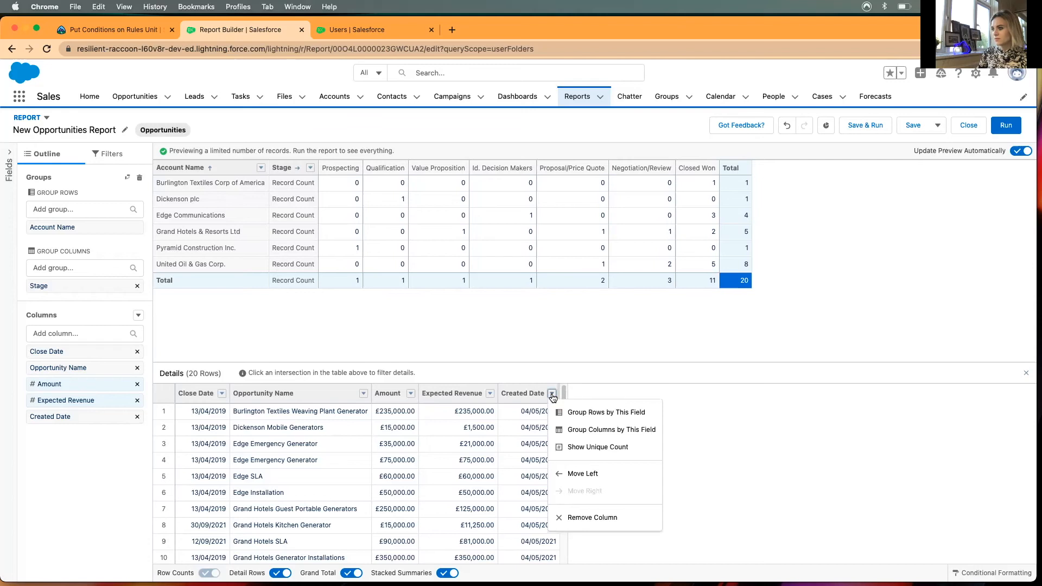
{"action": "left_click", "coordinate": [538, 340]}
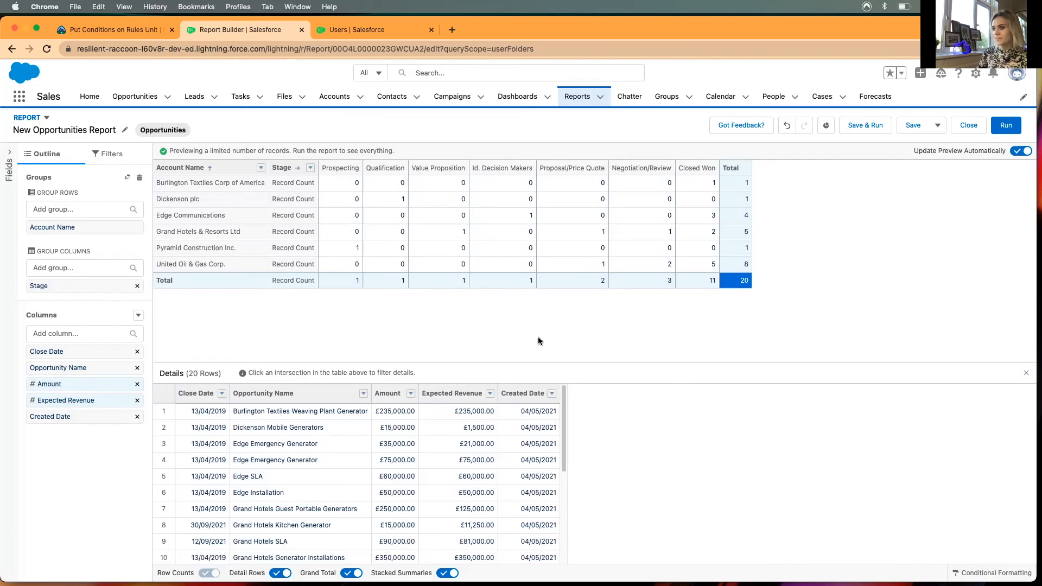
{"action": "left_click", "coordinate": [222, 394]}
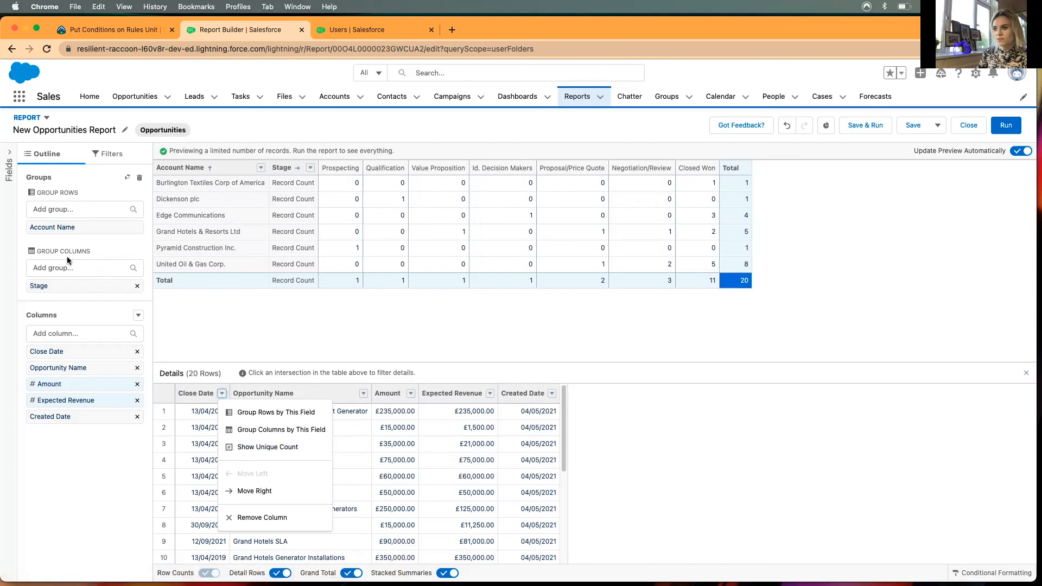
{"action": "left_click", "coordinate": [261, 430]}
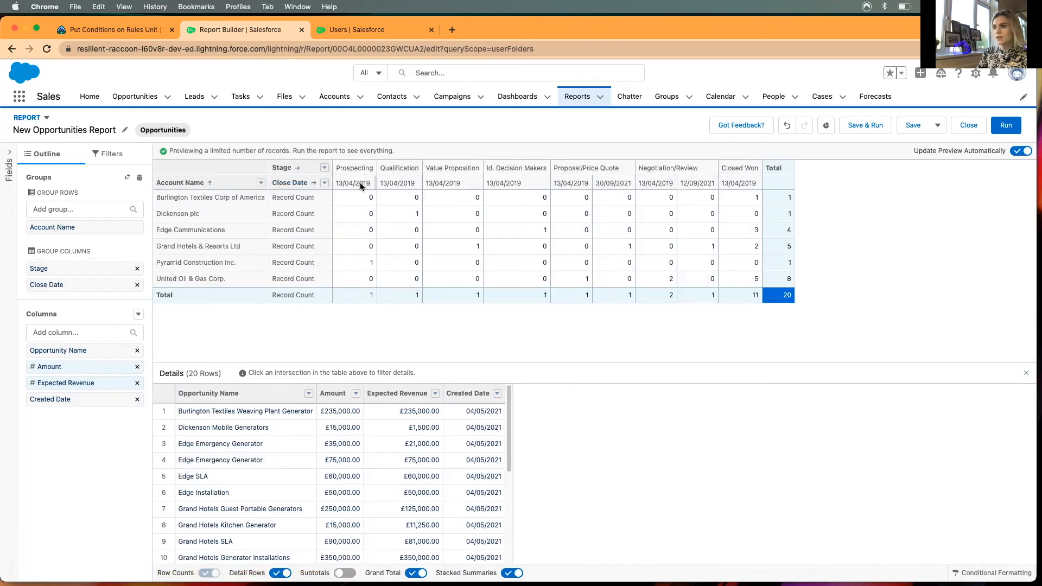
Step: Group the report's Close Date column grouping by Calendar Month
{"action": "left_click", "coordinate": [338, 197]}
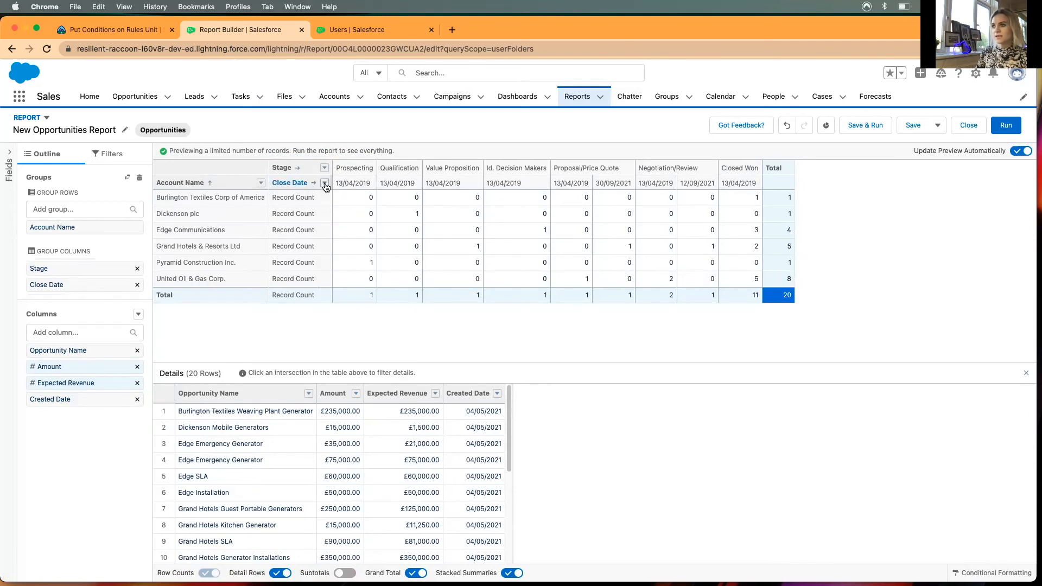
{"action": "left_click", "coordinate": [324, 183]}
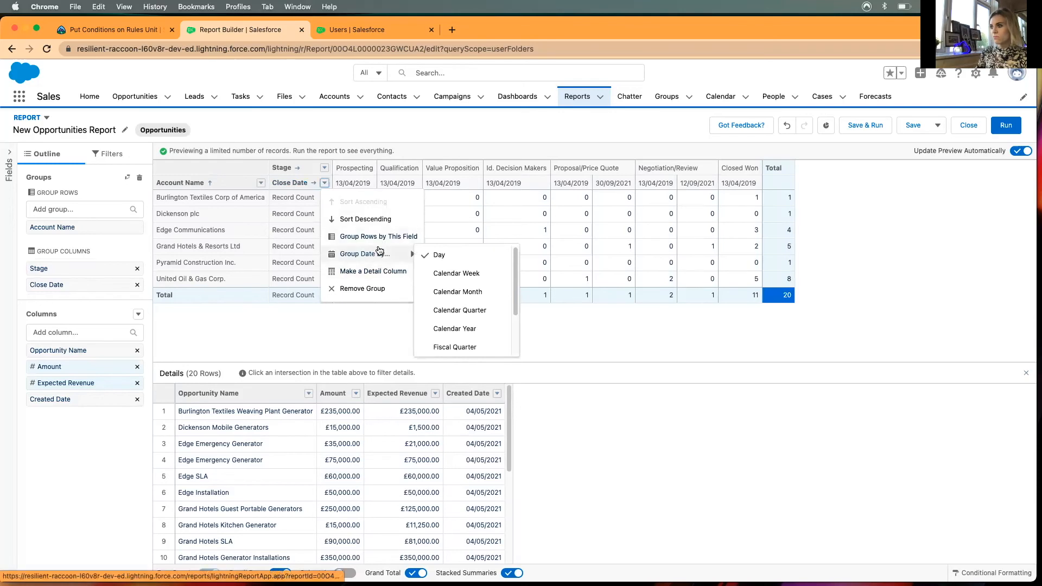
{"action": "left_click", "coordinate": [460, 292]}
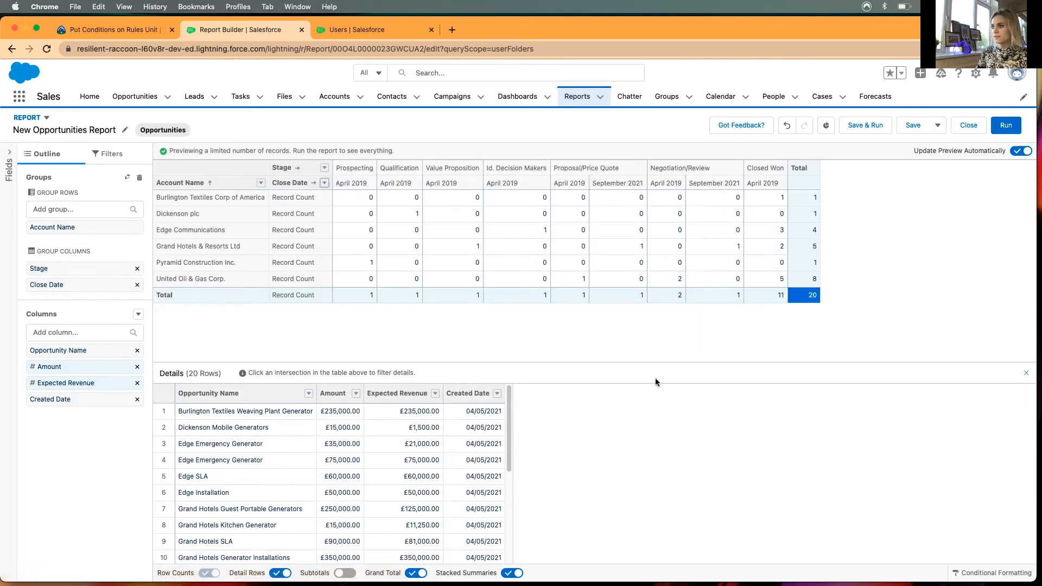
Step: Group the report's Close Date column grouping by Calendar Quarter
{"action": "left_click", "coordinate": [324, 183]}
{"action": "mouse_move", "coordinate": [352, 254]}
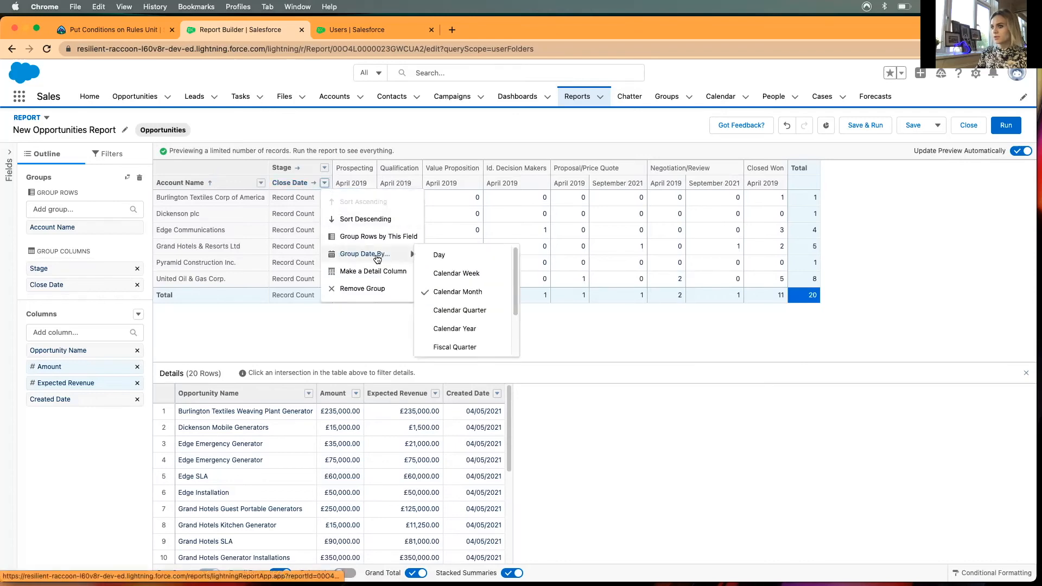
{"action": "left_click", "coordinate": [459, 310]}
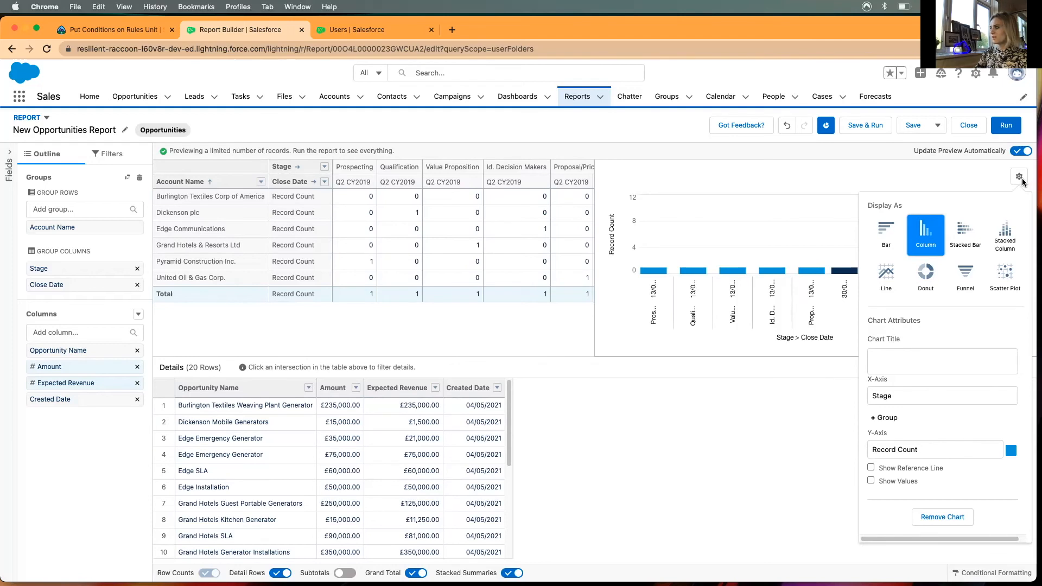
Step: Add Close Date as a second X-axis group under Stage in the report chart, and save and run the report
{"action": "left_click", "coordinate": [1021, 178]}
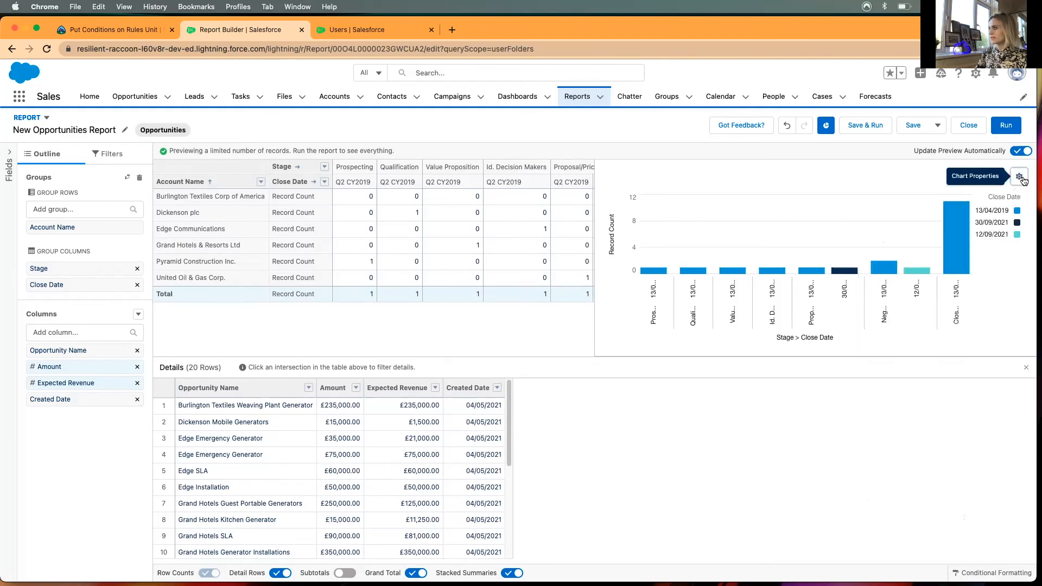
{"action": "left_click", "coordinate": [1020, 177]}
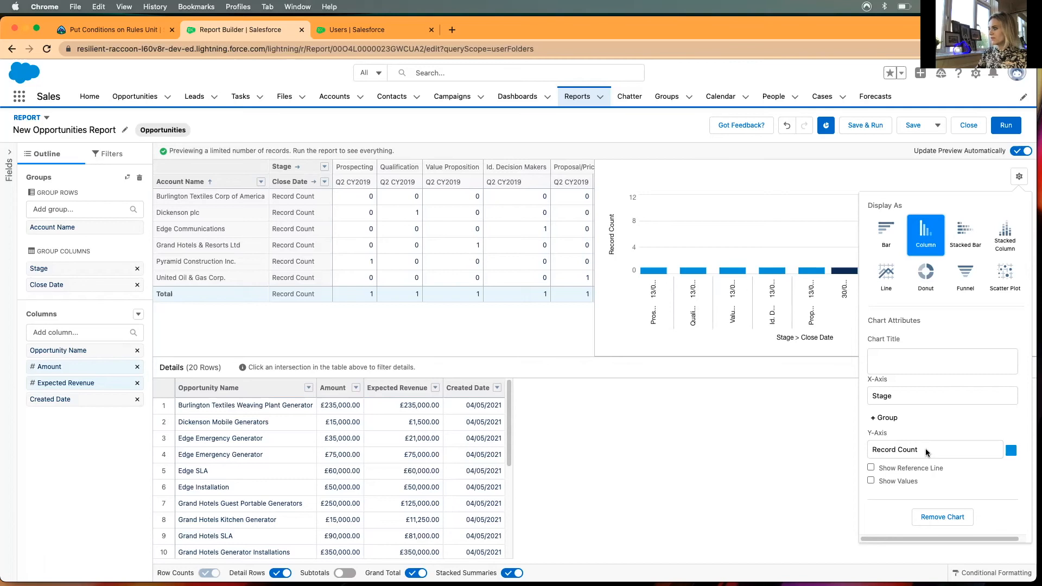
{"action": "left_click", "coordinate": [874, 418]}
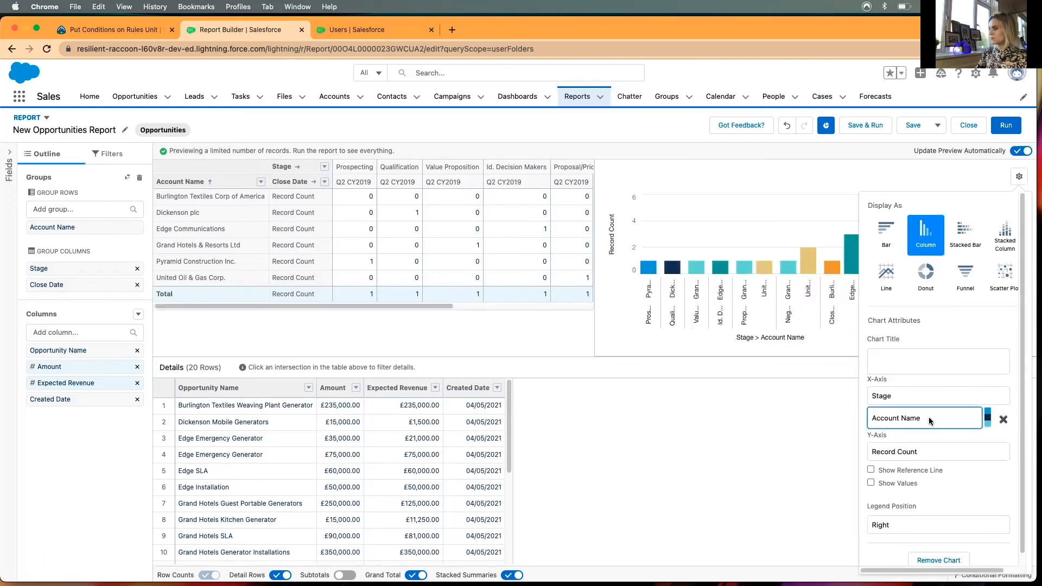
{"action": "left_click", "coordinate": [951, 419]}
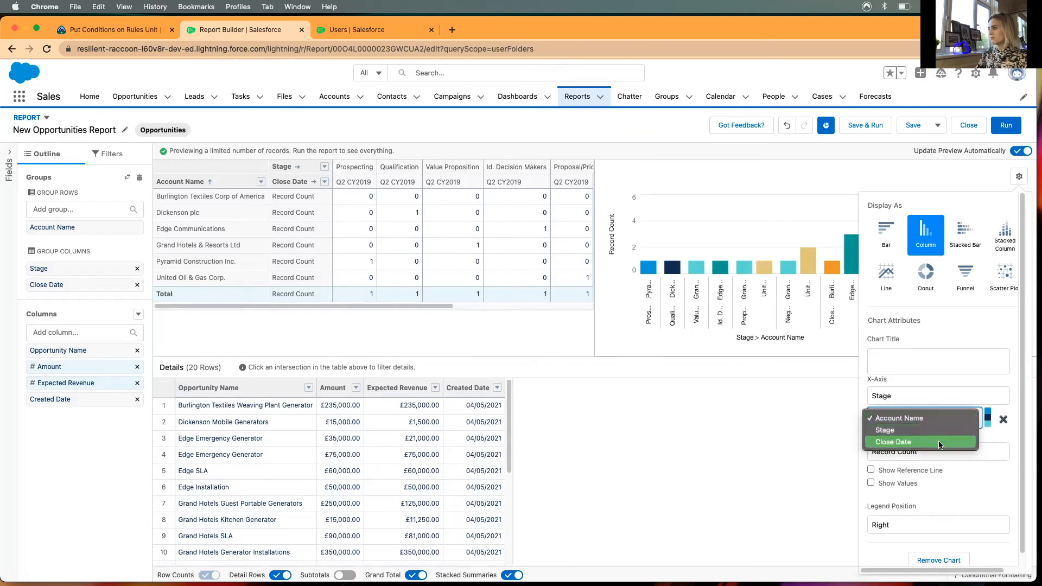
{"action": "left_click", "coordinate": [939, 442]}
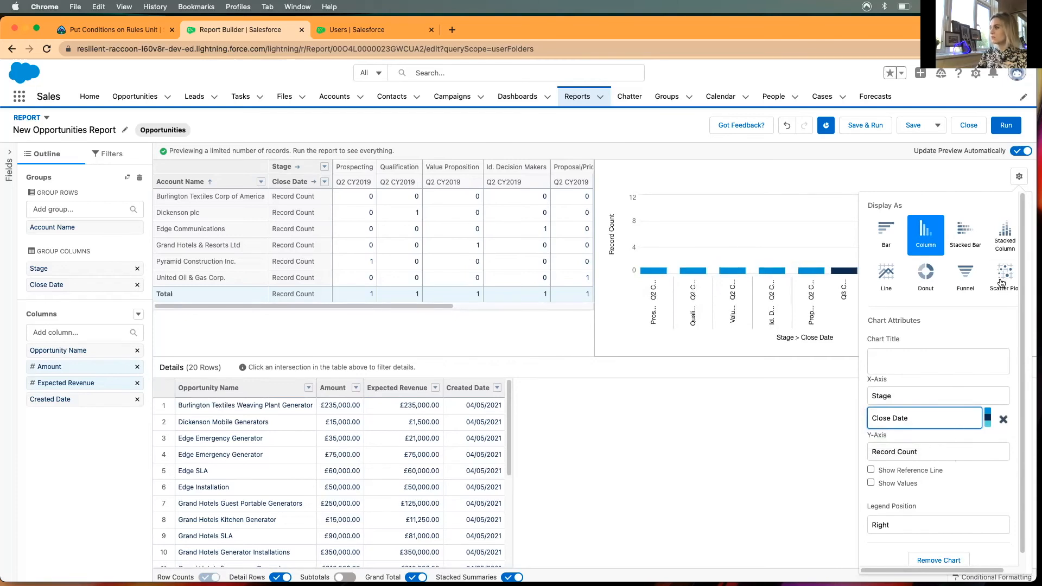
{"action": "left_click", "coordinate": [1019, 179]}
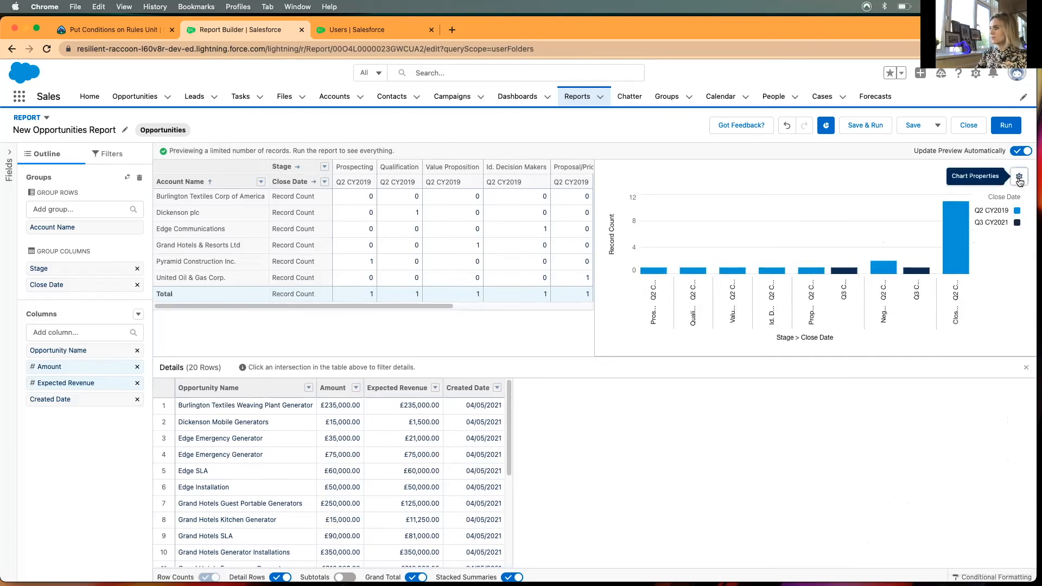
{"action": "left_click", "coordinate": [859, 127]}
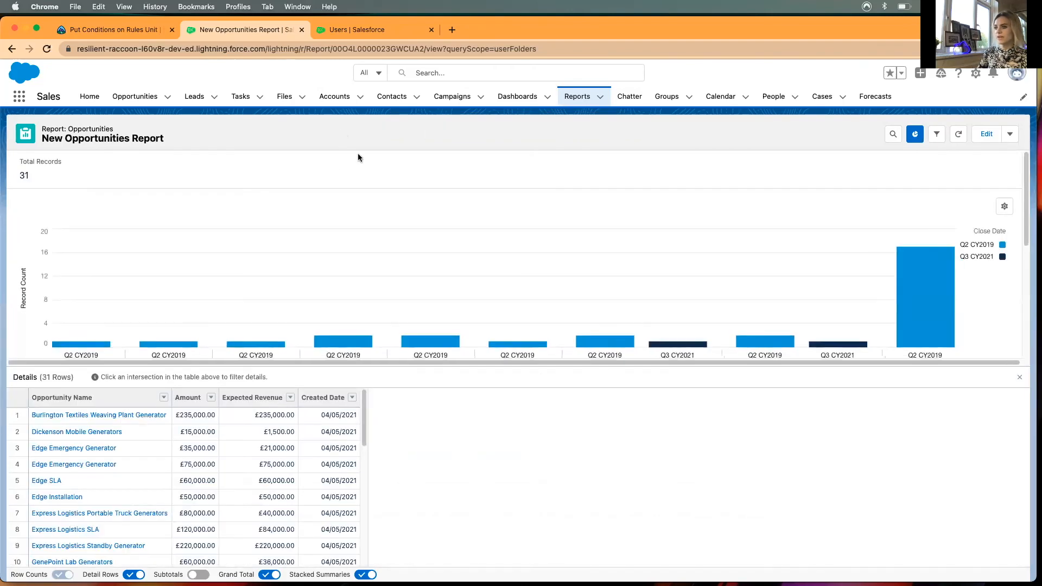
Step: Open the Grand Hotels & Resorts Ltd account's Report tab, examine the stage bars of its All Opportunities chart and refresh the chart
{"action": "left_click", "coordinate": [333, 98]}
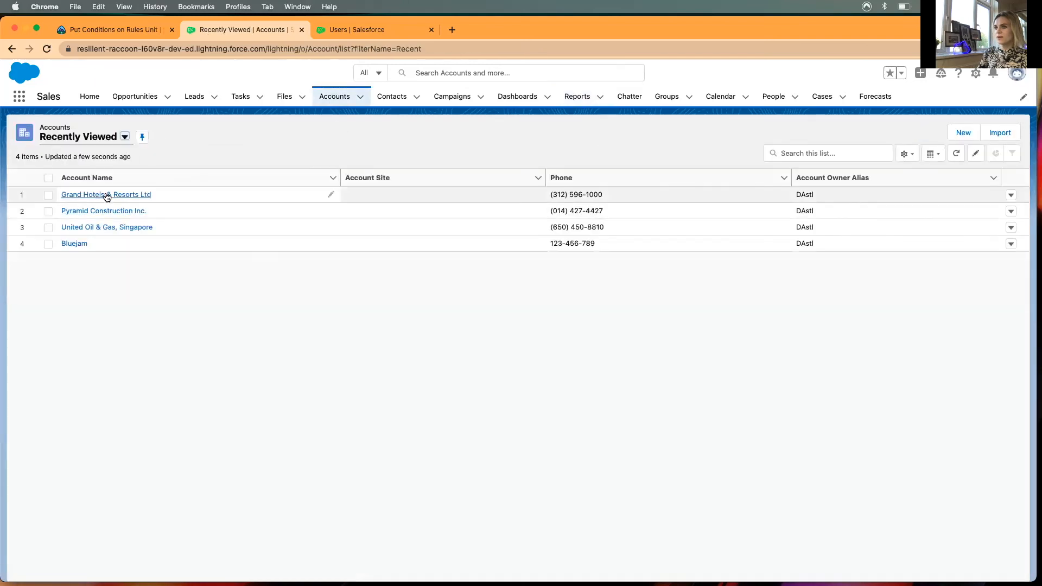
{"action": "left_click", "coordinate": [107, 195]}
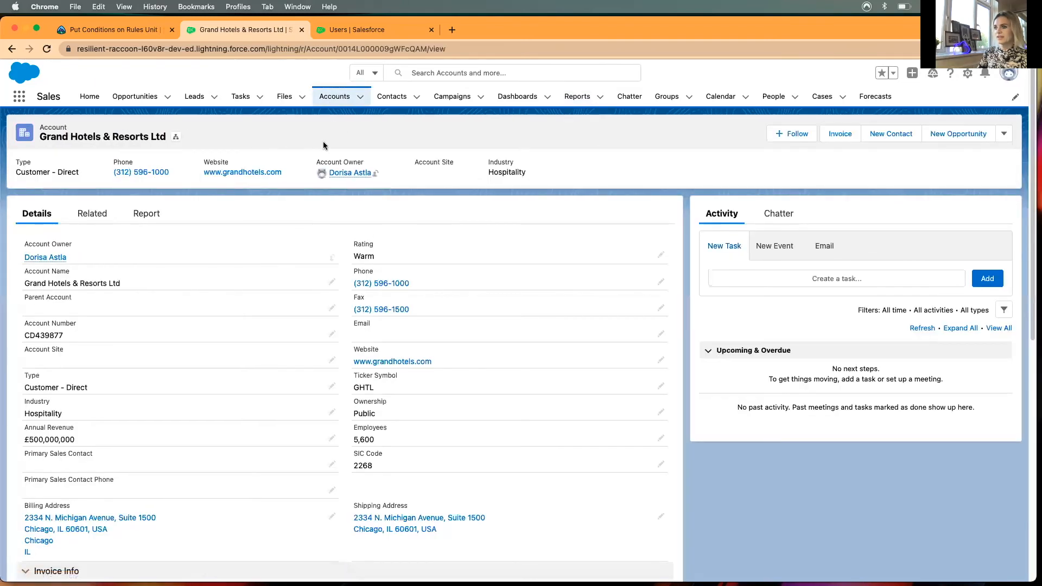
{"action": "left_click", "coordinate": [145, 214]}
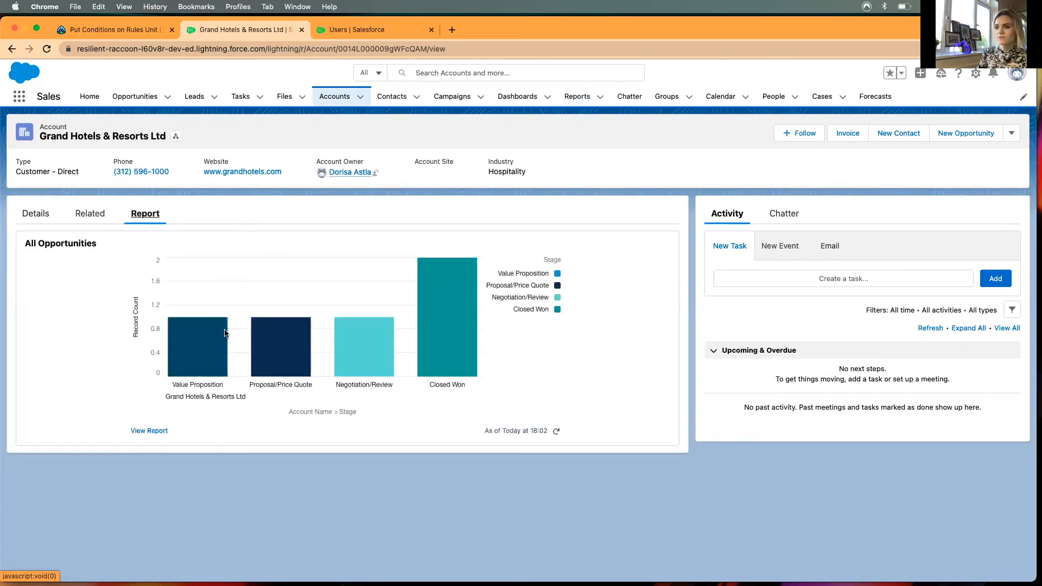
{"action": "mouse_move", "coordinate": [201, 358]}
{"action": "mouse_move", "coordinate": [276, 358]}
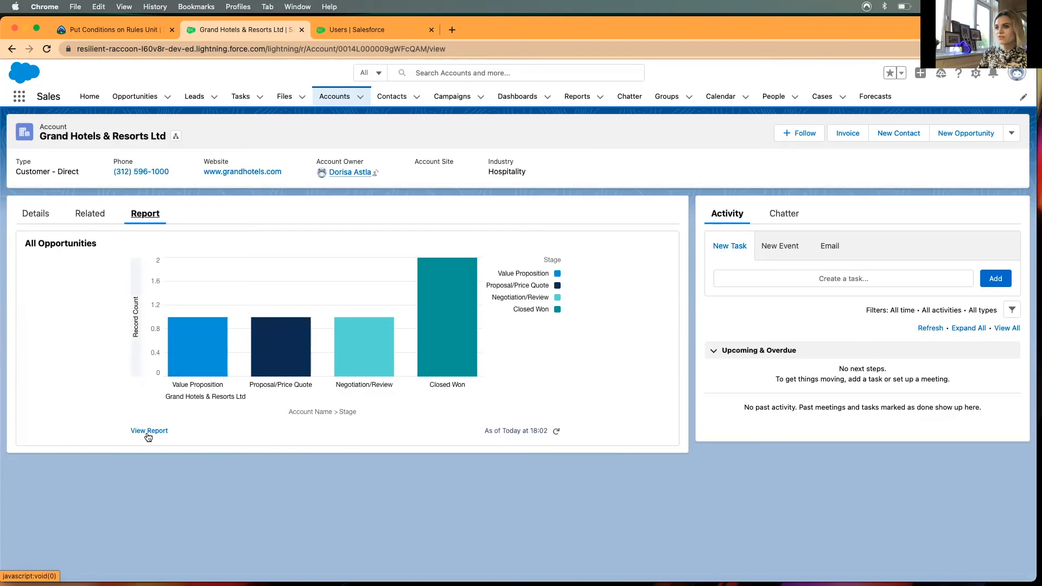
{"action": "mouse_move", "coordinate": [455, 356]}
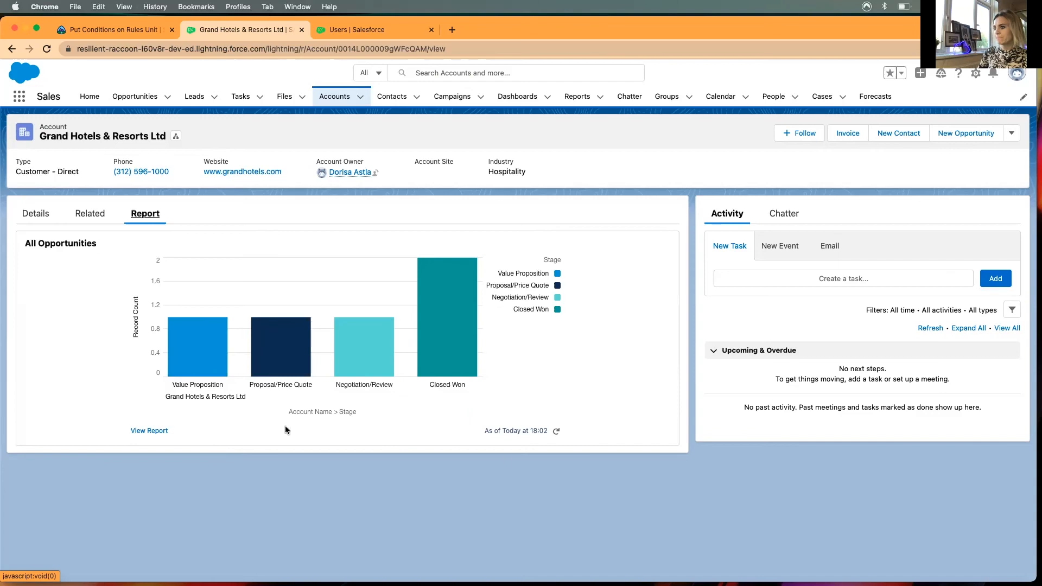
{"action": "left_click", "coordinate": [555, 431]}
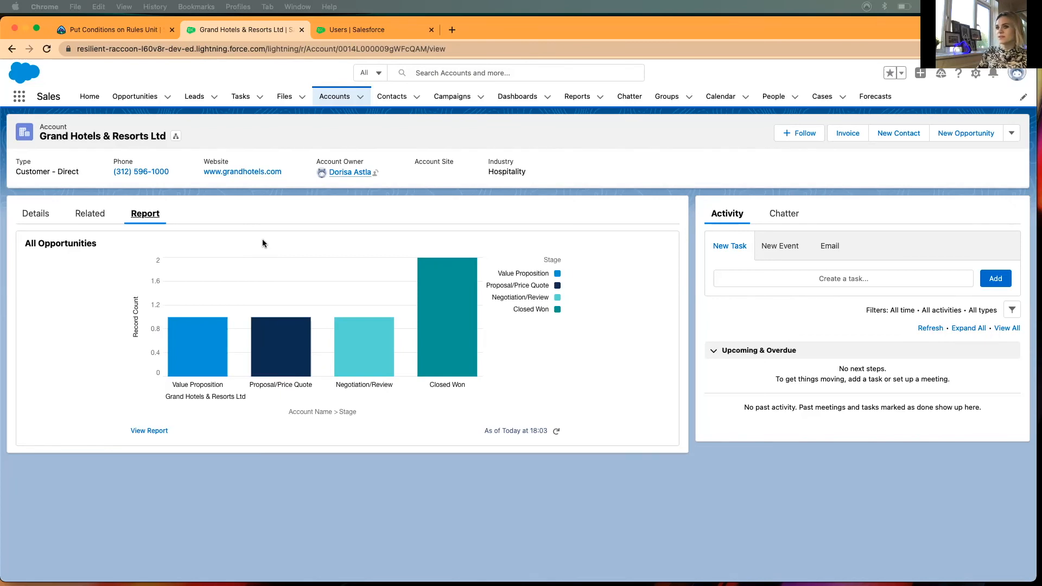
Step: Examine the account's details and its related contacts and opportunities
{"action": "left_click", "coordinate": [38, 215]}
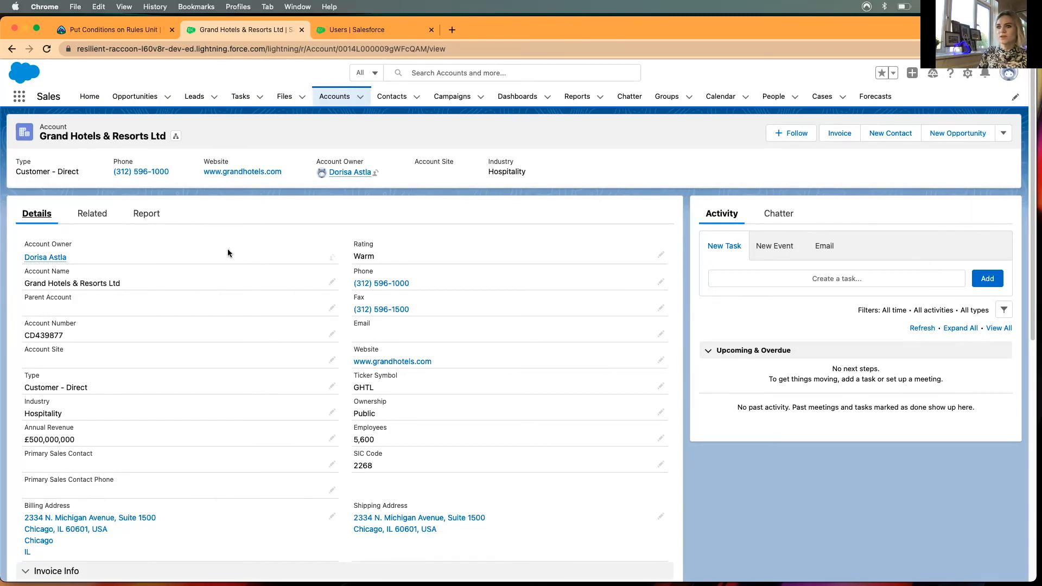
{"action": "left_click", "coordinate": [93, 213]}
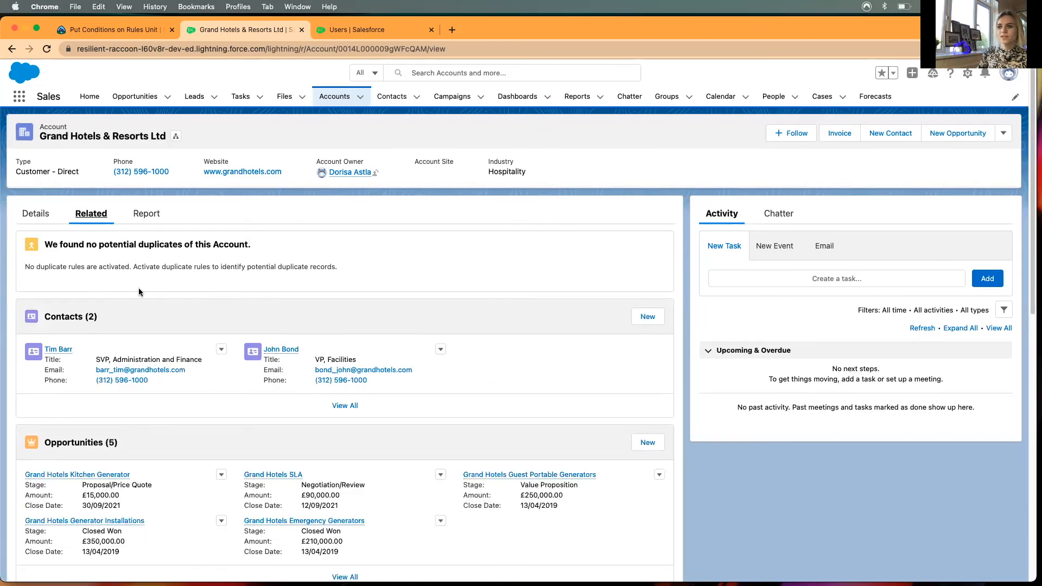
{"action": "scroll", "coordinate": [136, 426], "scroll_direction": "down", "scroll_amount": 10}
{"action": "scroll", "coordinate": [135, 425], "scroll_direction": "up", "scroll_amount": 10}
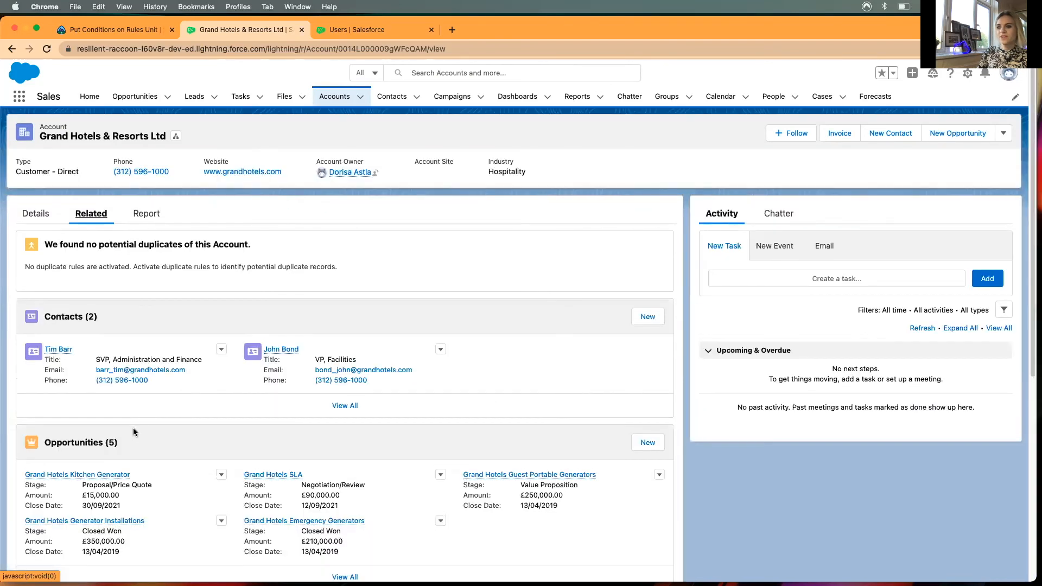
{"action": "scroll", "coordinate": [179, 360], "scroll_direction": "down", "scroll_amount": 5}
{"action": "scroll", "coordinate": [179, 361], "scroll_direction": "up", "scroll_amount": 5}
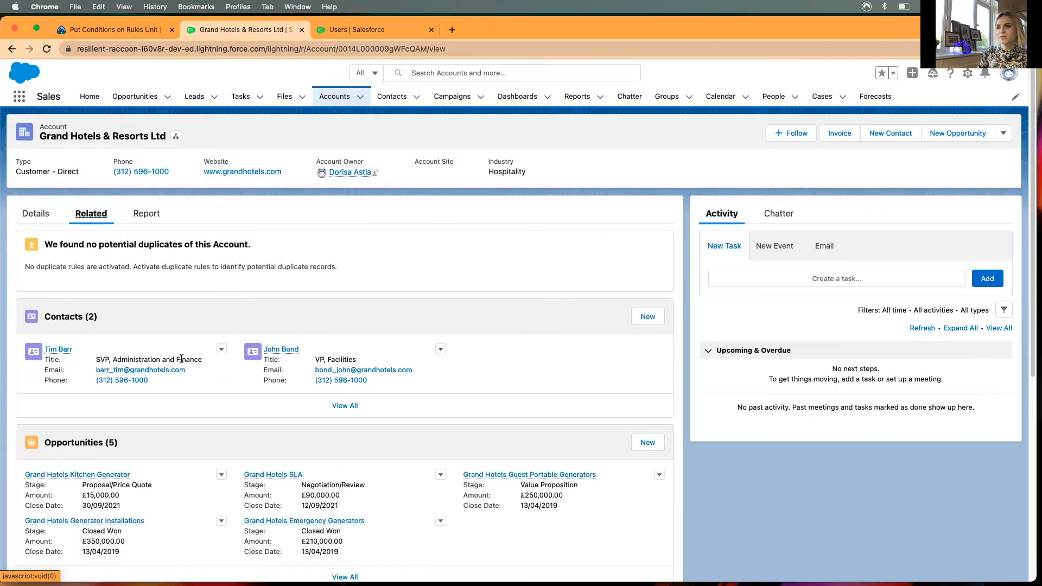
Step: Open the Account record page for editing and add a Related List Quick Links component above the Activity and Chatter tabs
{"action": "left_click", "coordinate": [967, 73]}
{"action": "left_click", "coordinate": [927, 200]}
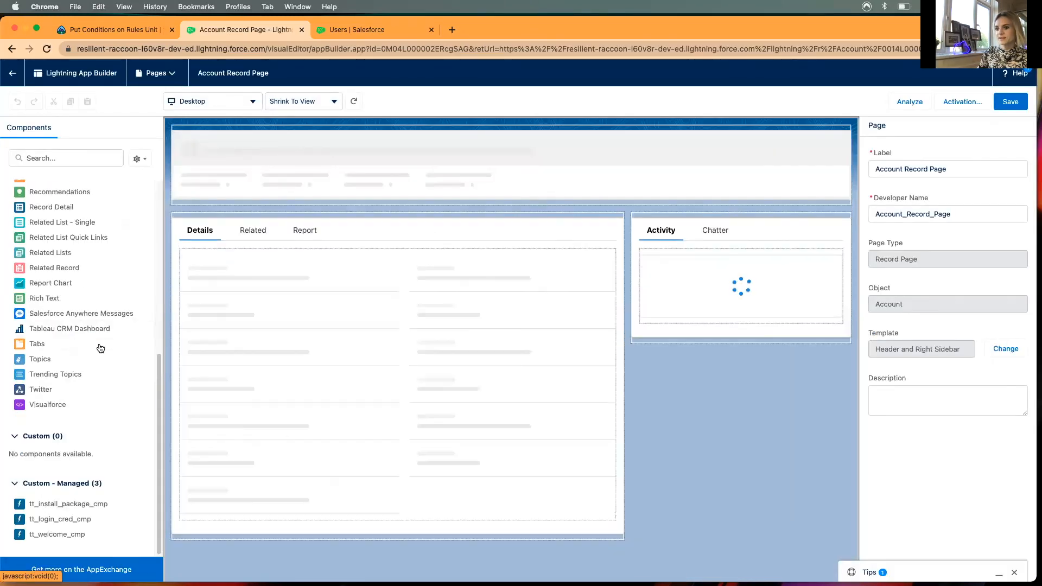
{"action": "scroll", "coordinate": [87, 358], "scroll_direction": "up", "scroll_amount": 1}
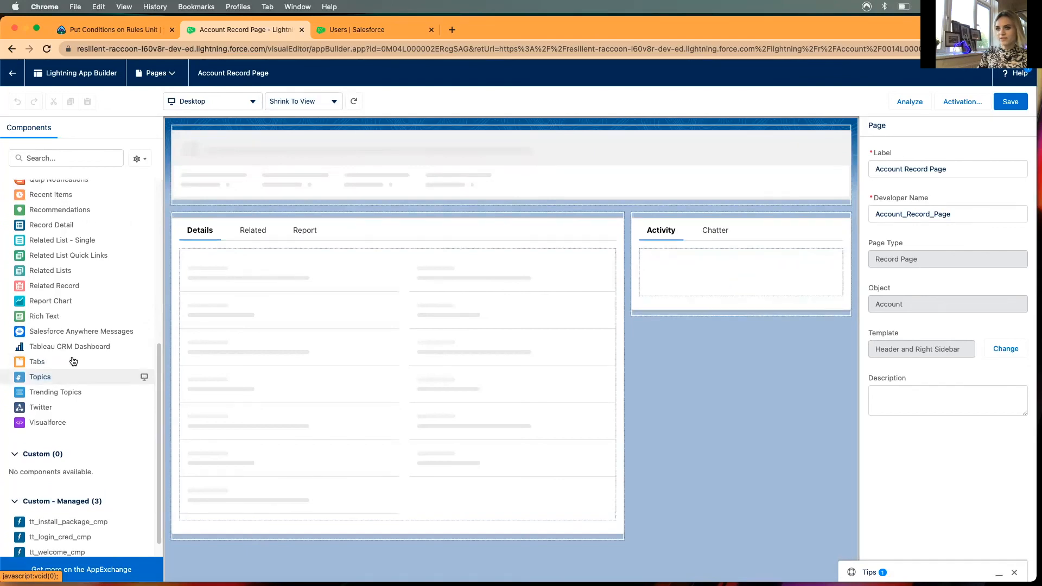
{"action": "left_click_drag", "start_coordinate": [71, 261], "coordinate": [706, 233]}
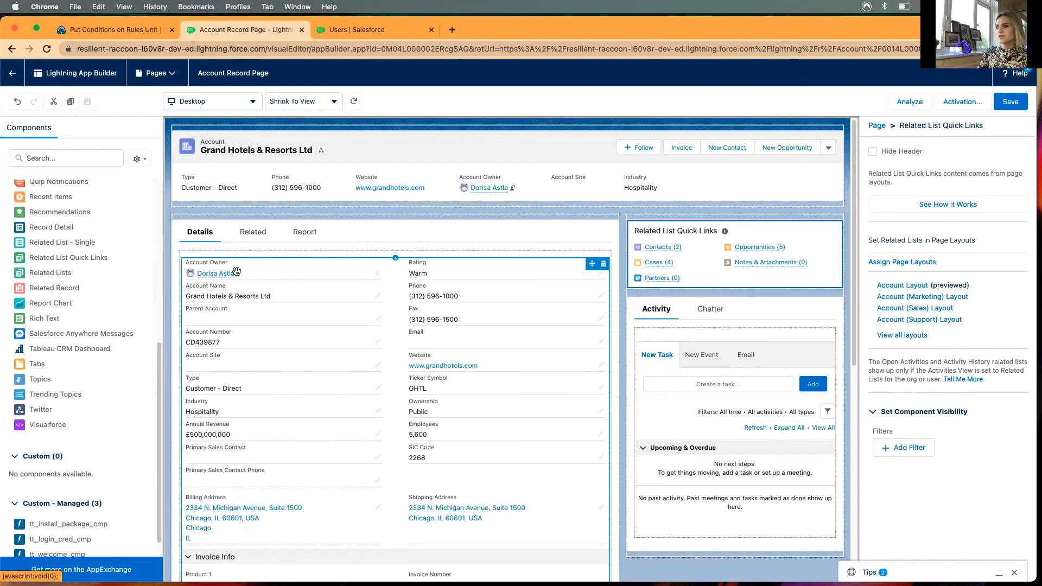
Step: Check the Related, Details, Chatter and Activity tabs in the page layout, and save the page and return to the account
{"action": "left_click", "coordinate": [263, 235]}
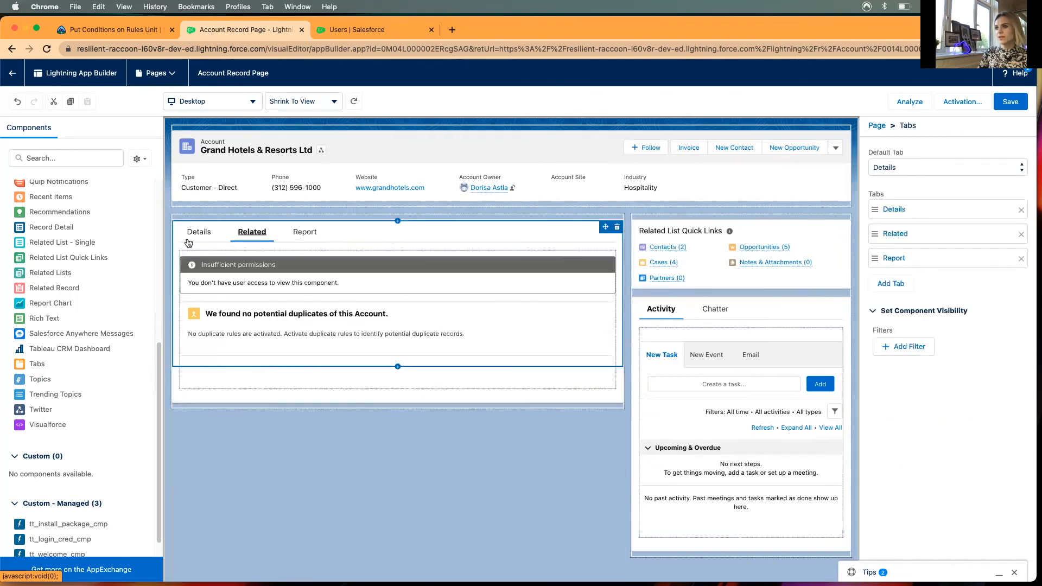
{"action": "left_click", "coordinate": [194, 235]}
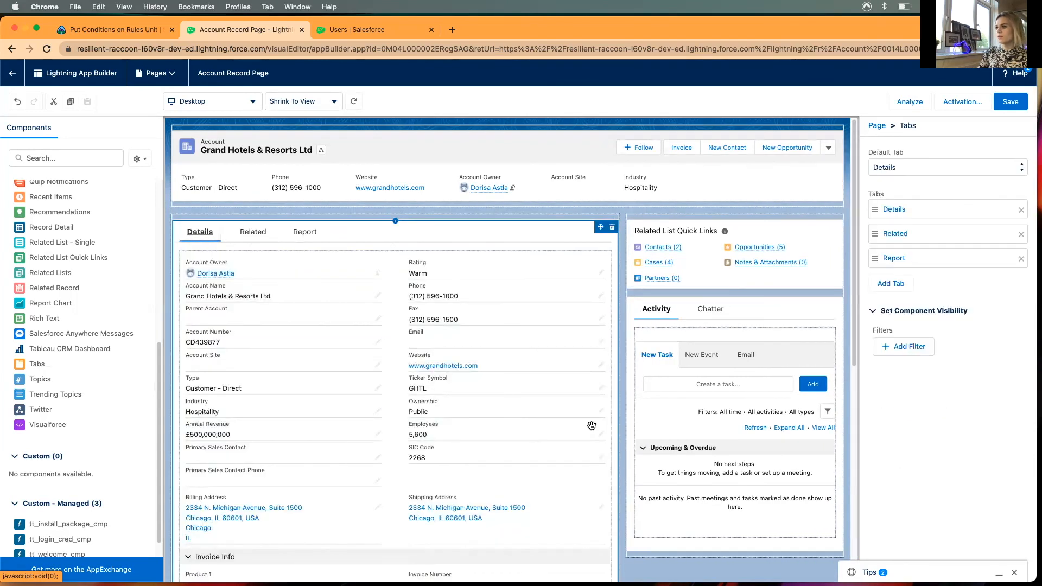
{"action": "left_click", "coordinate": [708, 308]}
{"action": "left_click", "coordinate": [655, 311]}
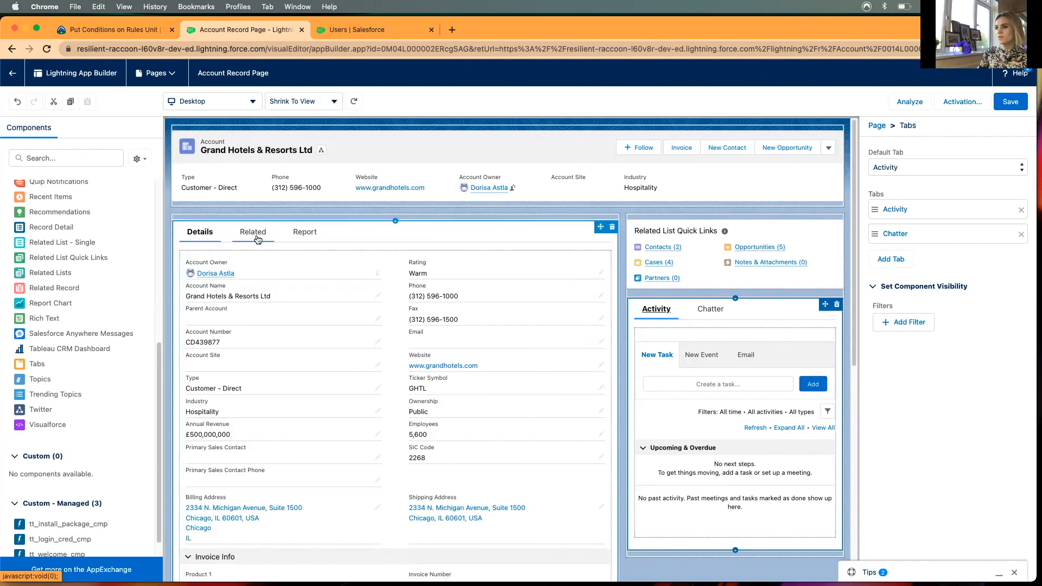
{"action": "scroll", "coordinate": [82, 339], "scroll_direction": "up", "scroll_amount": 10}
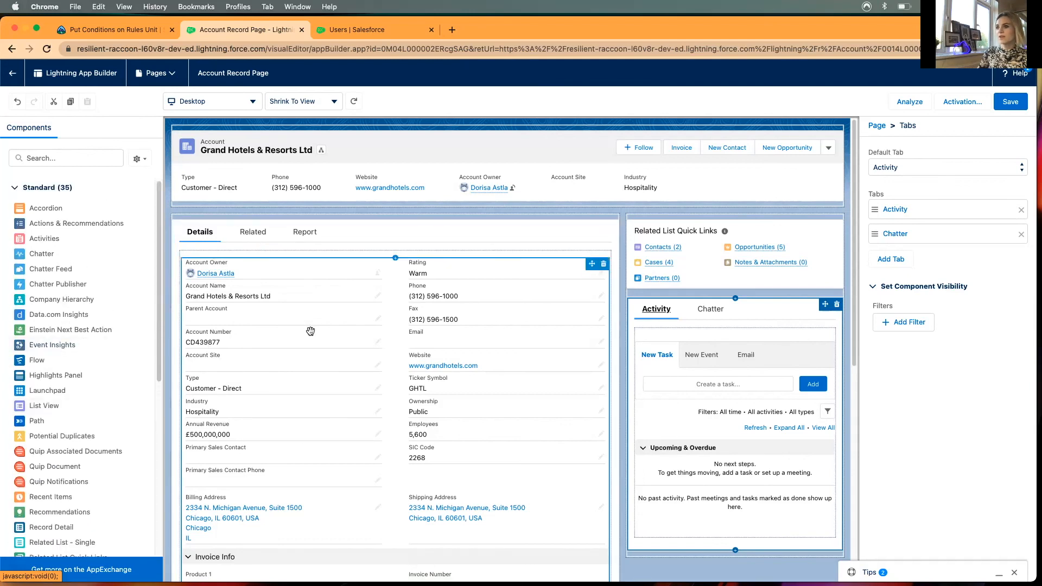
{"action": "left_click", "coordinate": [1012, 102]}
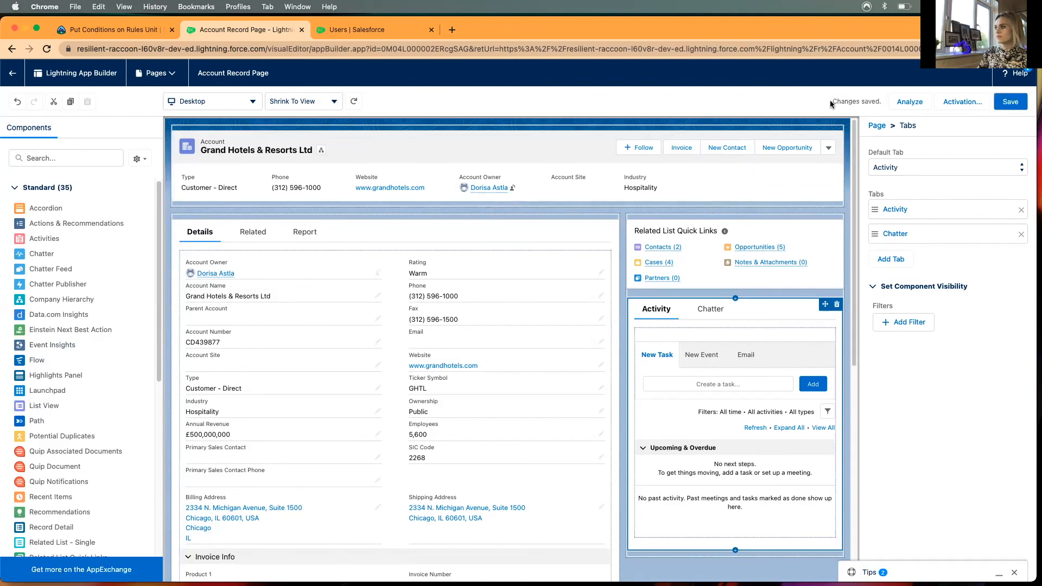
{"action": "left_click", "coordinate": [15, 74]}
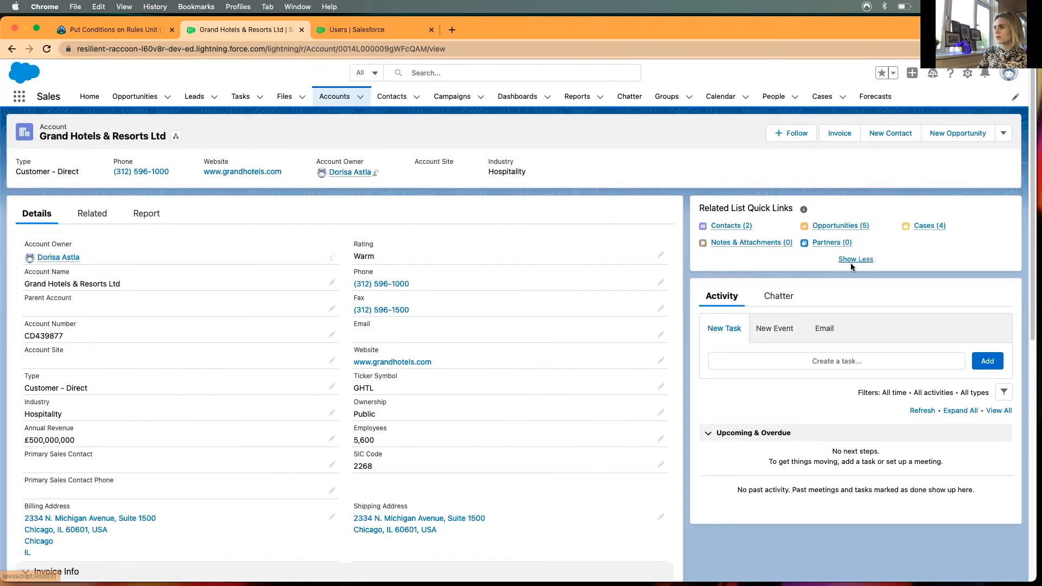
Step: Collapse and expand the account's Related List Quick Links and preview its Opportunities and Cases lists
{"action": "left_click", "coordinate": [854, 263]}
{"action": "left_click", "coordinate": [860, 262]}
{"action": "left_click", "coordinate": [852, 261]}
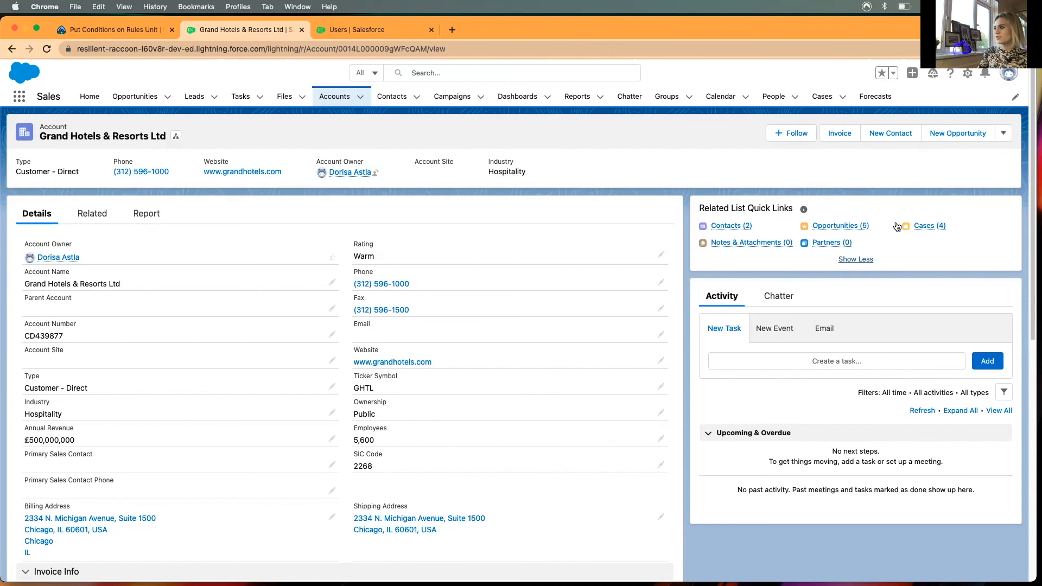
{"action": "mouse_move", "coordinate": [844, 227]}
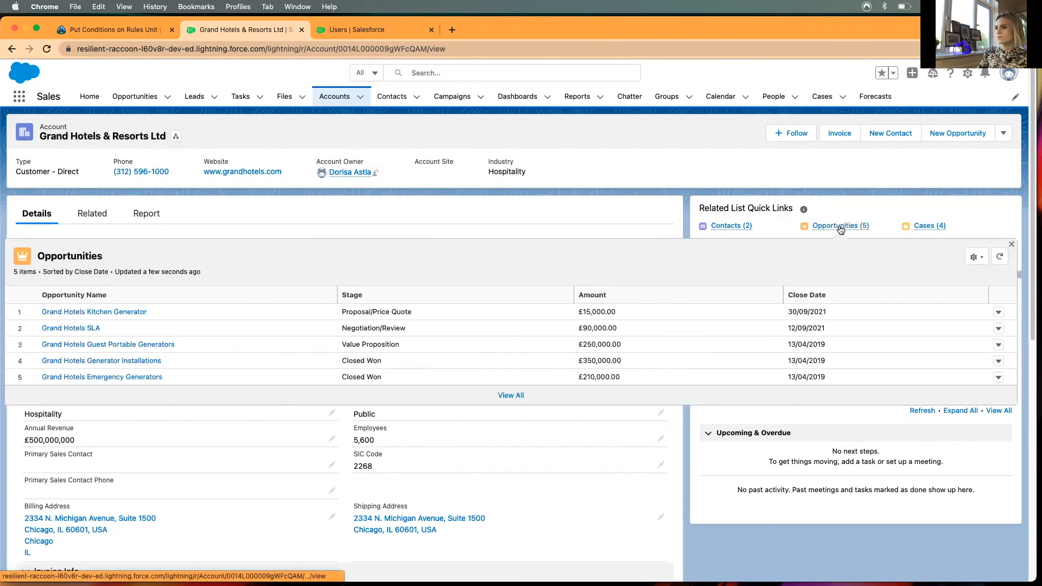
{"action": "mouse_move", "coordinate": [928, 227]}
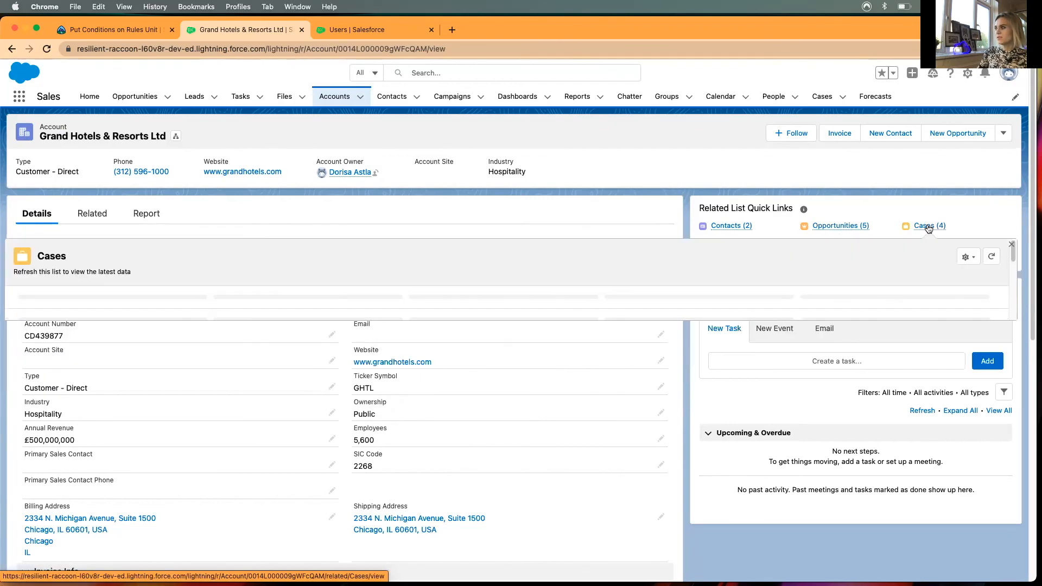